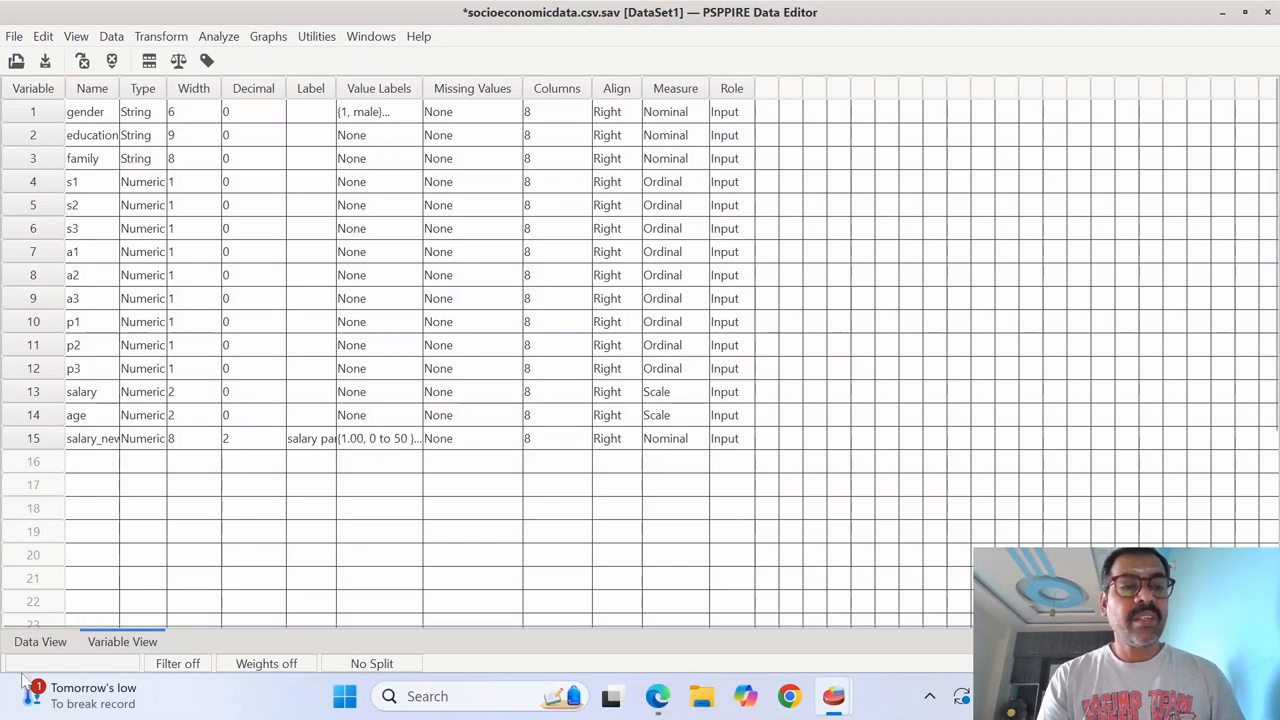
- Switch to the data view and look across the columns from gender through salary_new
{"action": "left_click", "coordinate": [48, 645]}
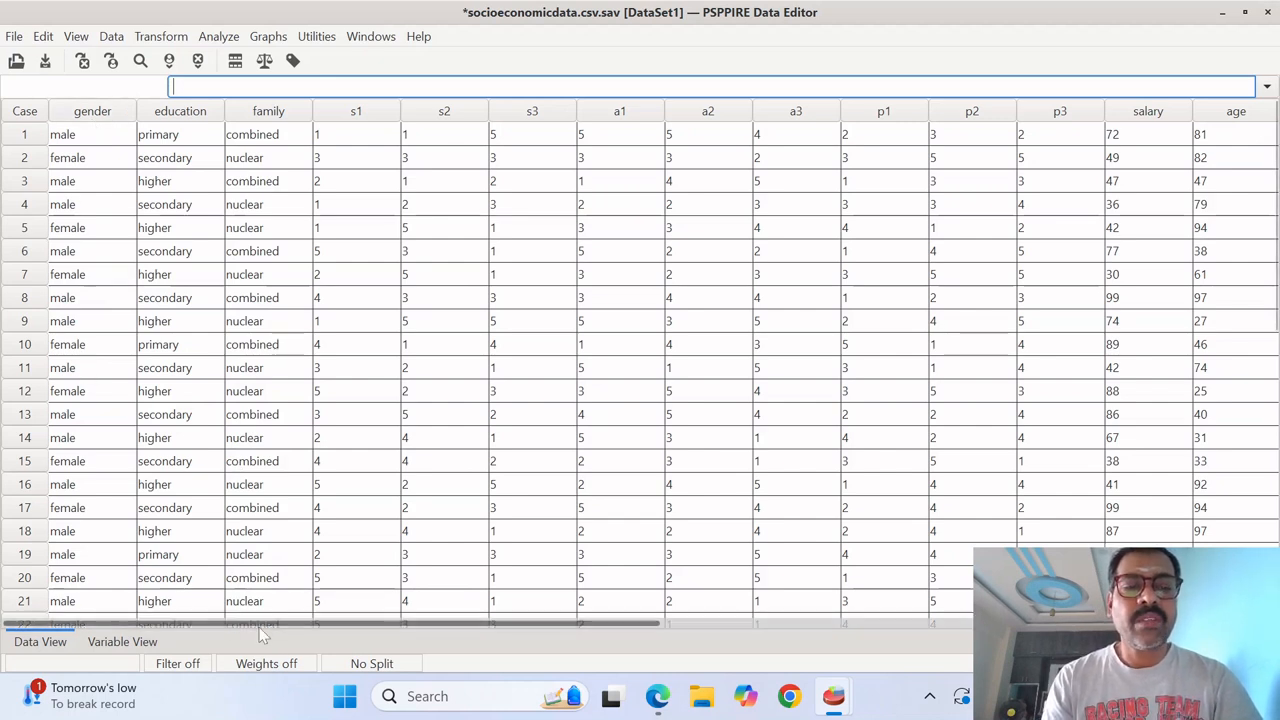
{"action": "left_click_drag", "start_coordinate": [258, 625], "coordinate": [8, 612]}
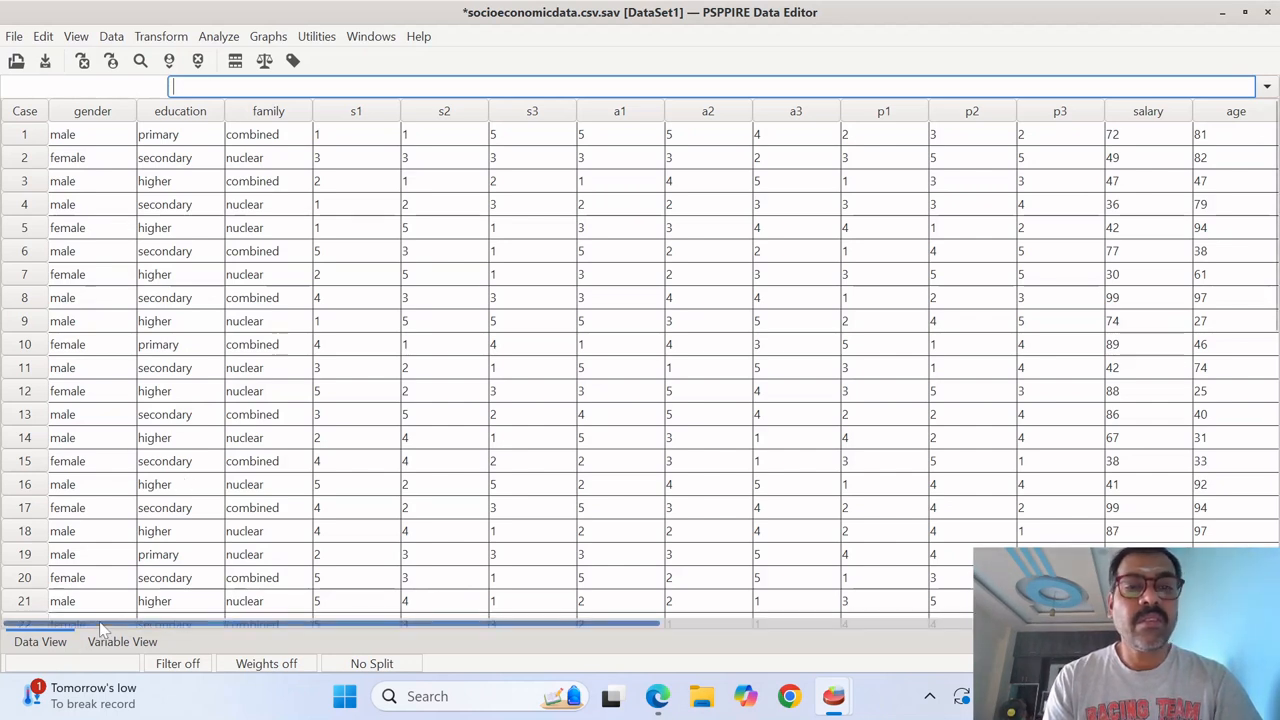
{"action": "left_click_drag", "start_coordinate": [100, 626], "coordinate": [623, 637]}
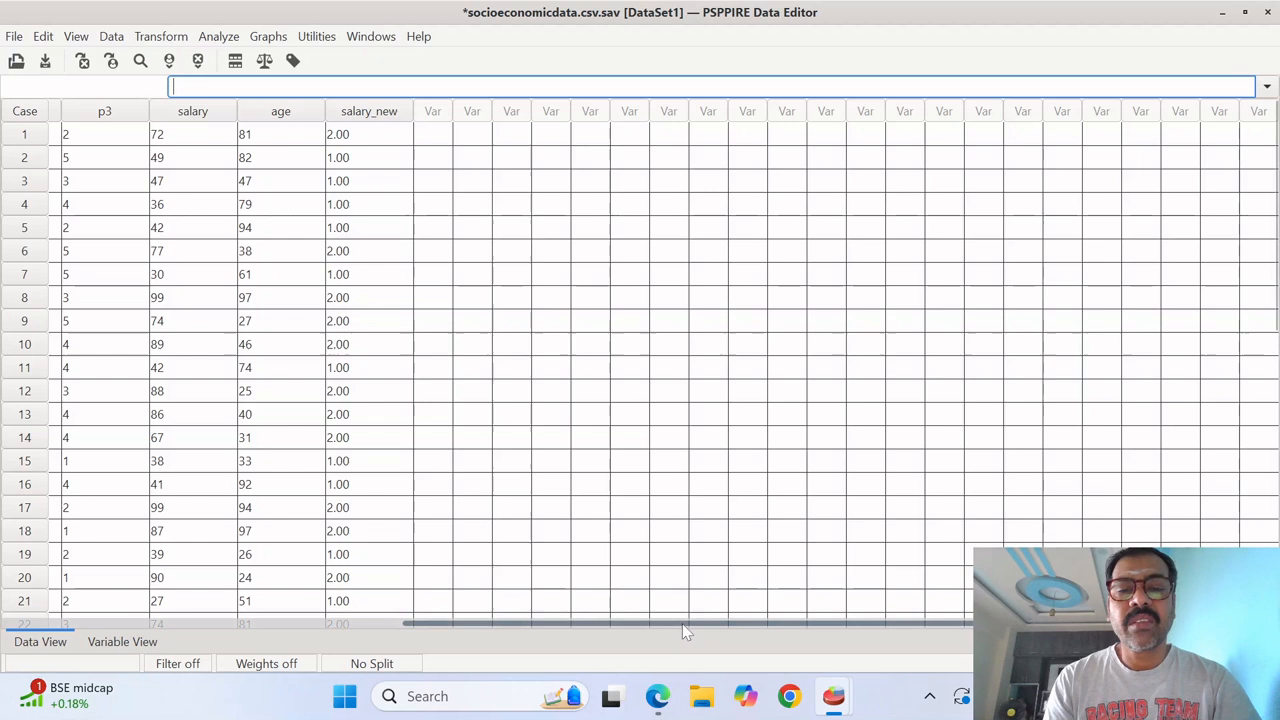
{"action": "left_click_drag", "start_coordinate": [688, 632], "coordinate": [194, 610]}
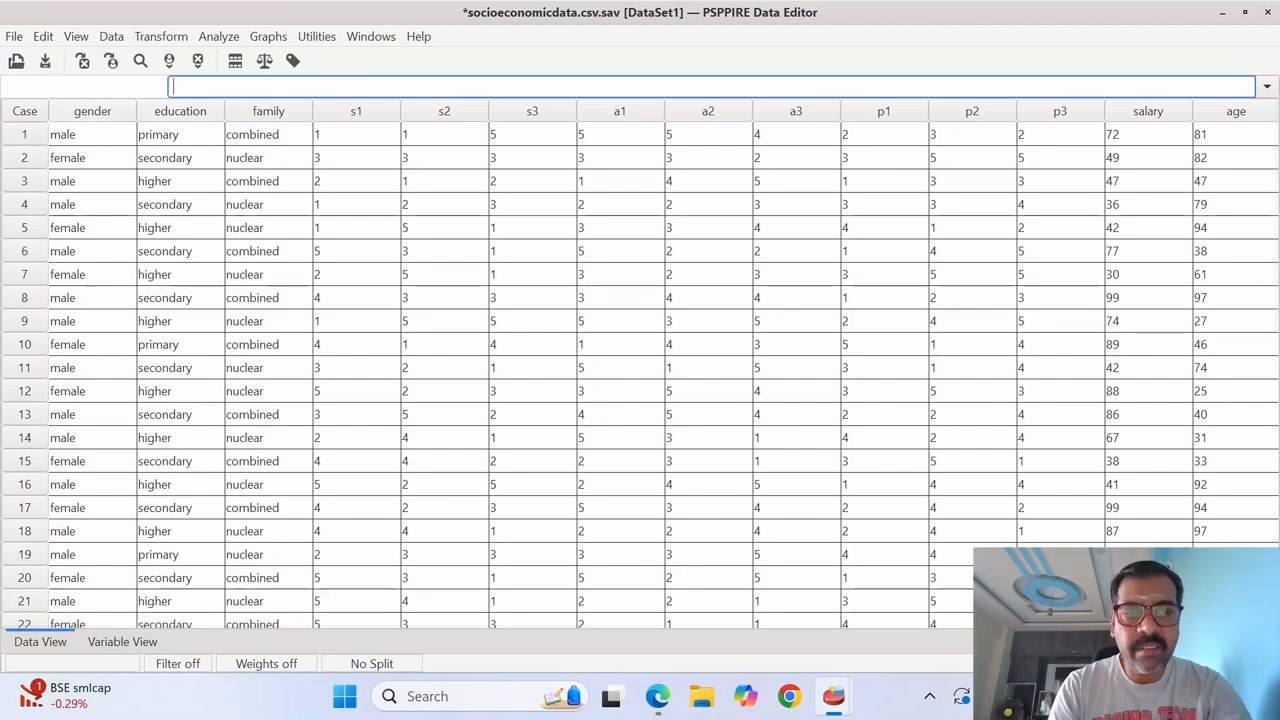
{"action": "left_click", "coordinate": [267, 38]}
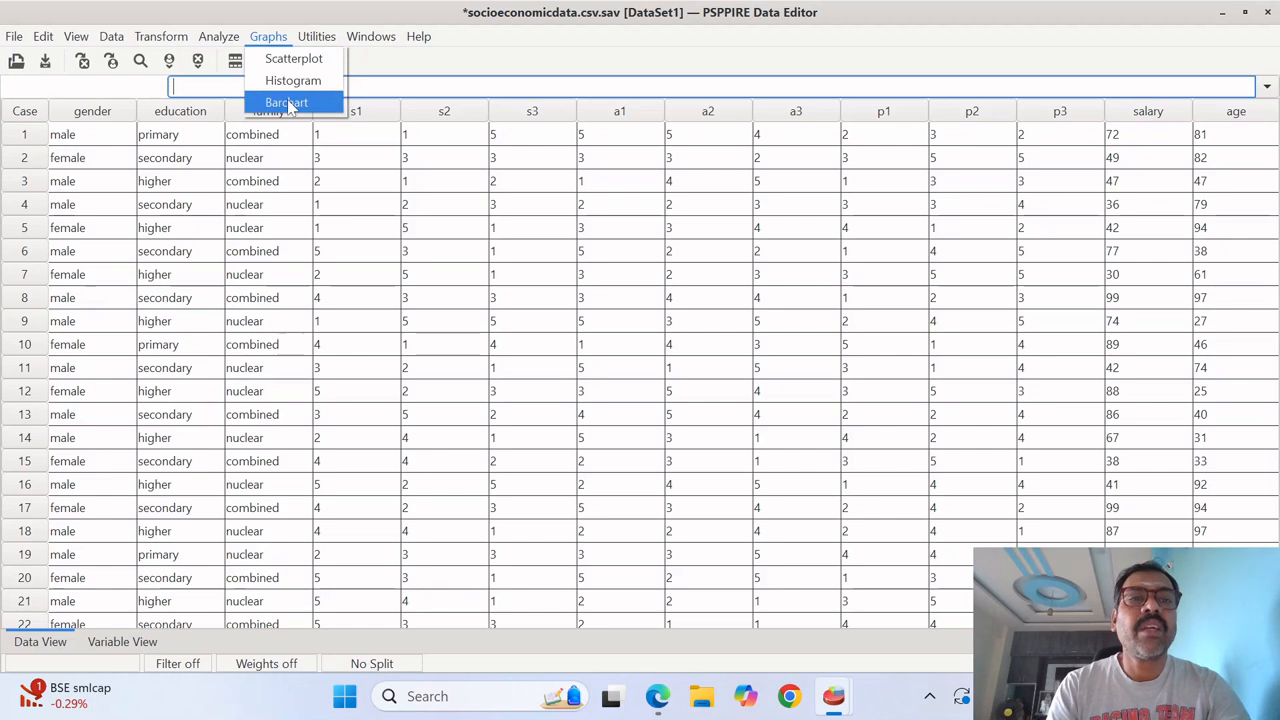
{"action": "mouse_move", "coordinate": [316, 37]}
{"action": "mouse_move", "coordinate": [262, 38]}
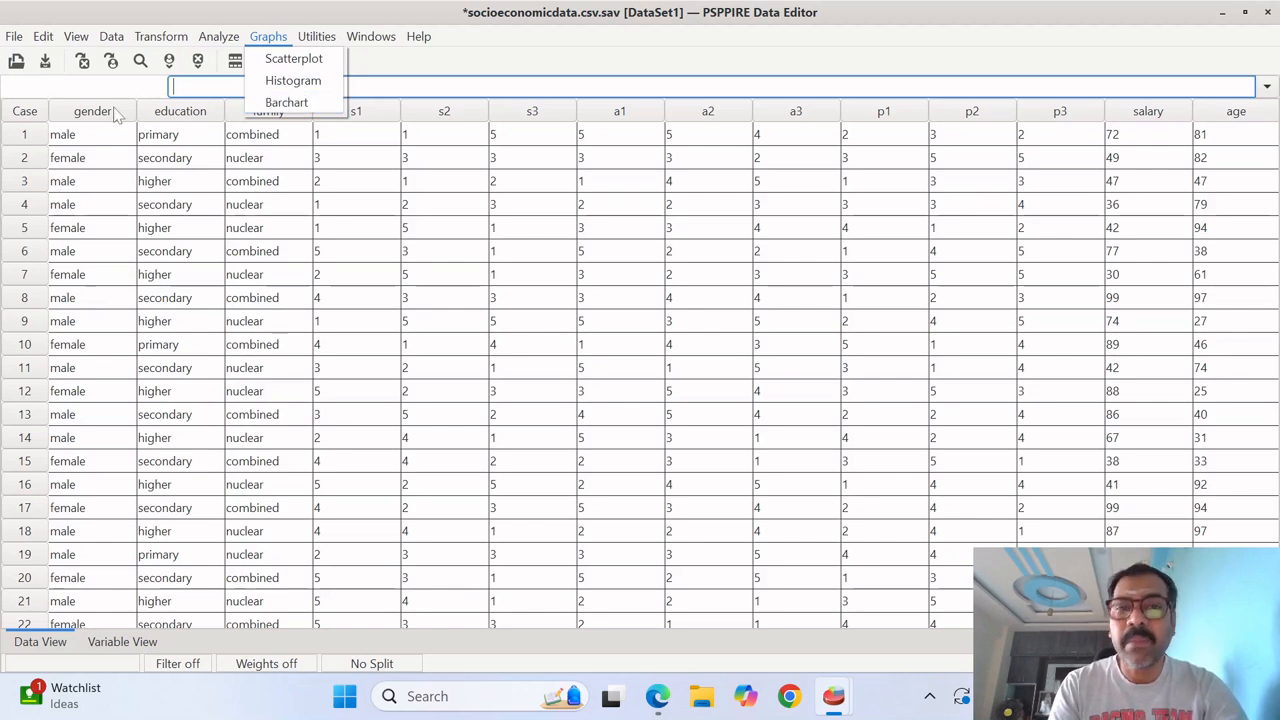
{"action": "mouse_move", "coordinate": [317, 37]}
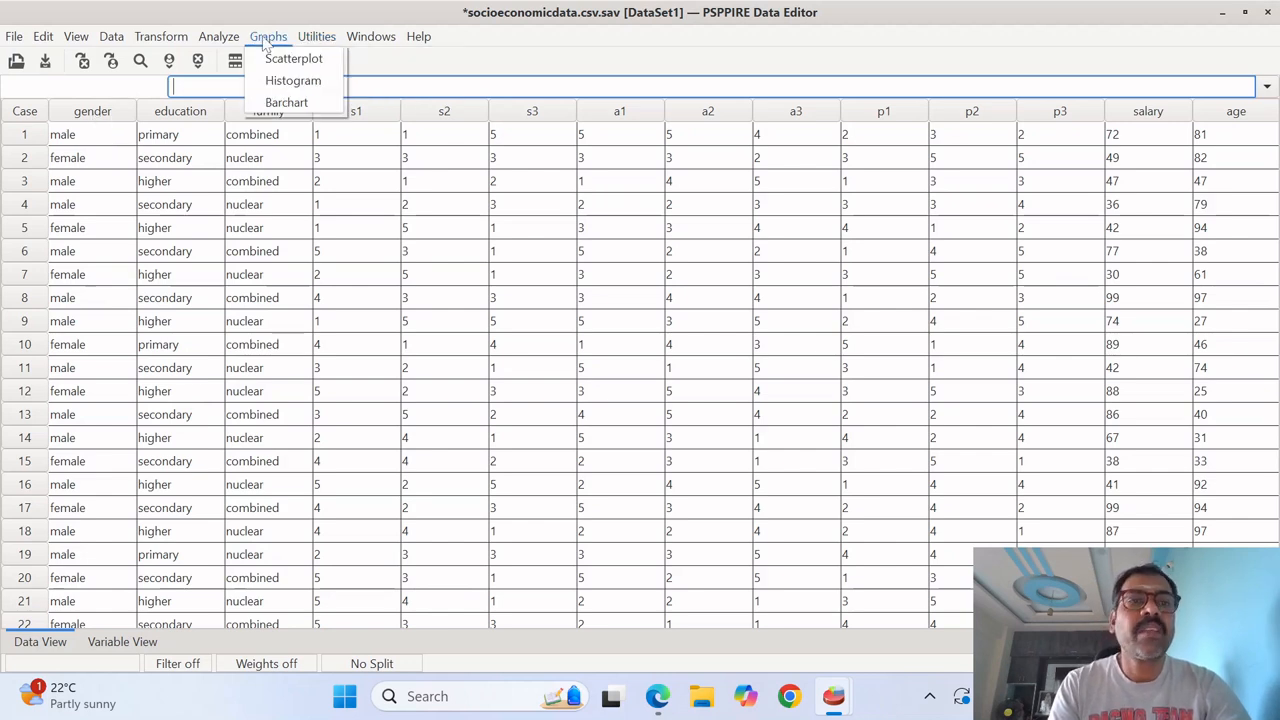
- Start a Frequencies analysis and deselect the mean, standard deviation, minimum and maximum statistics
{"action": "mouse_move", "coordinate": [207, 47]}
{"action": "mouse_move", "coordinate": [262, 58]}
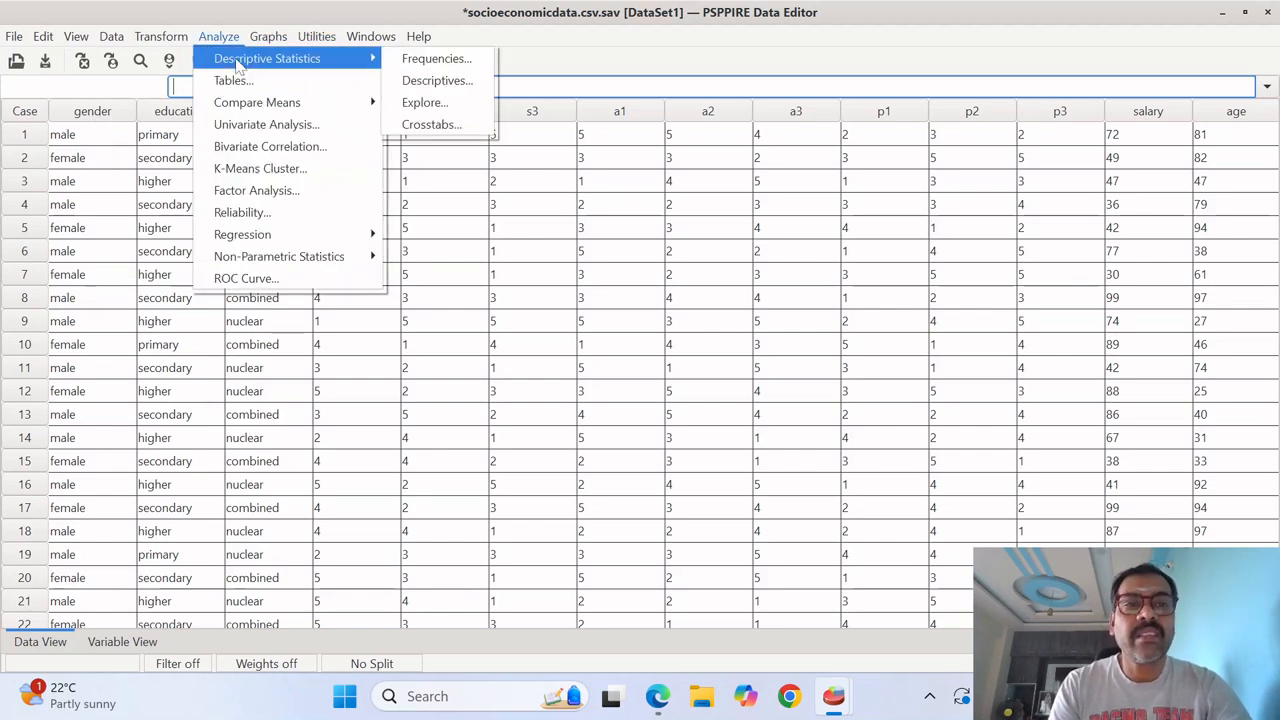
{"action": "left_click", "coordinate": [450, 59]}
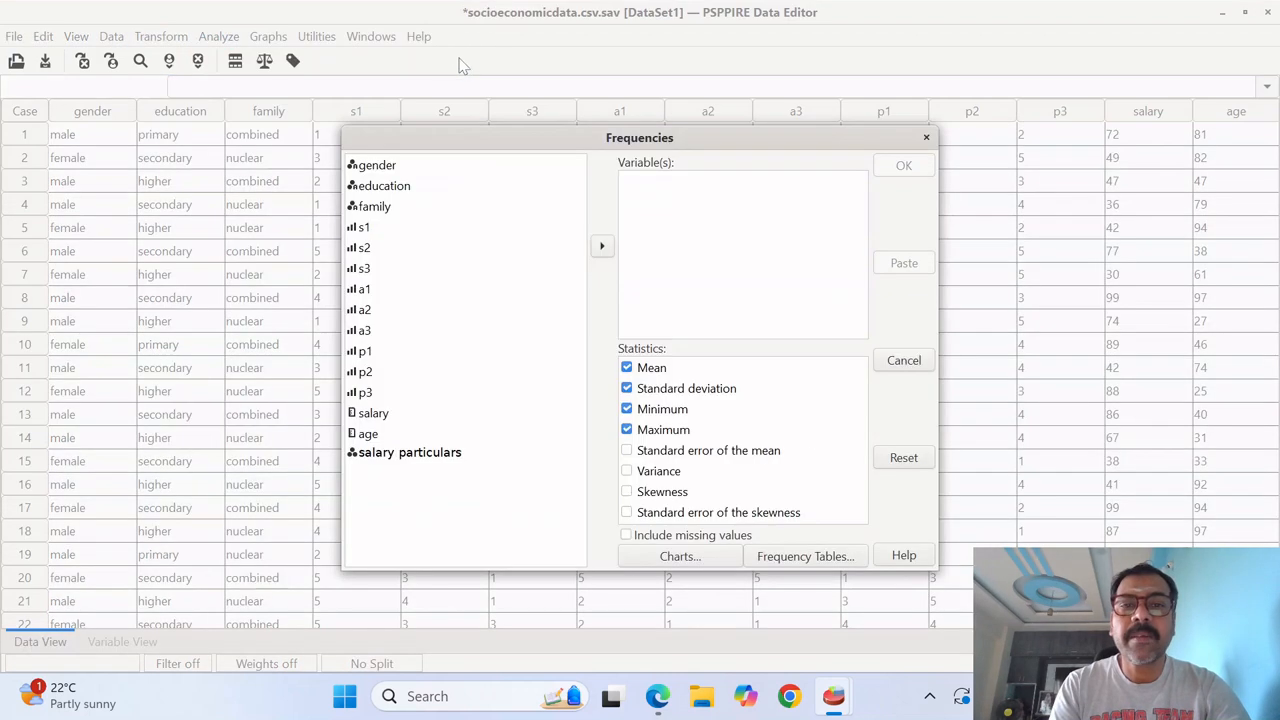
{"action": "left_click", "coordinate": [627, 430]}
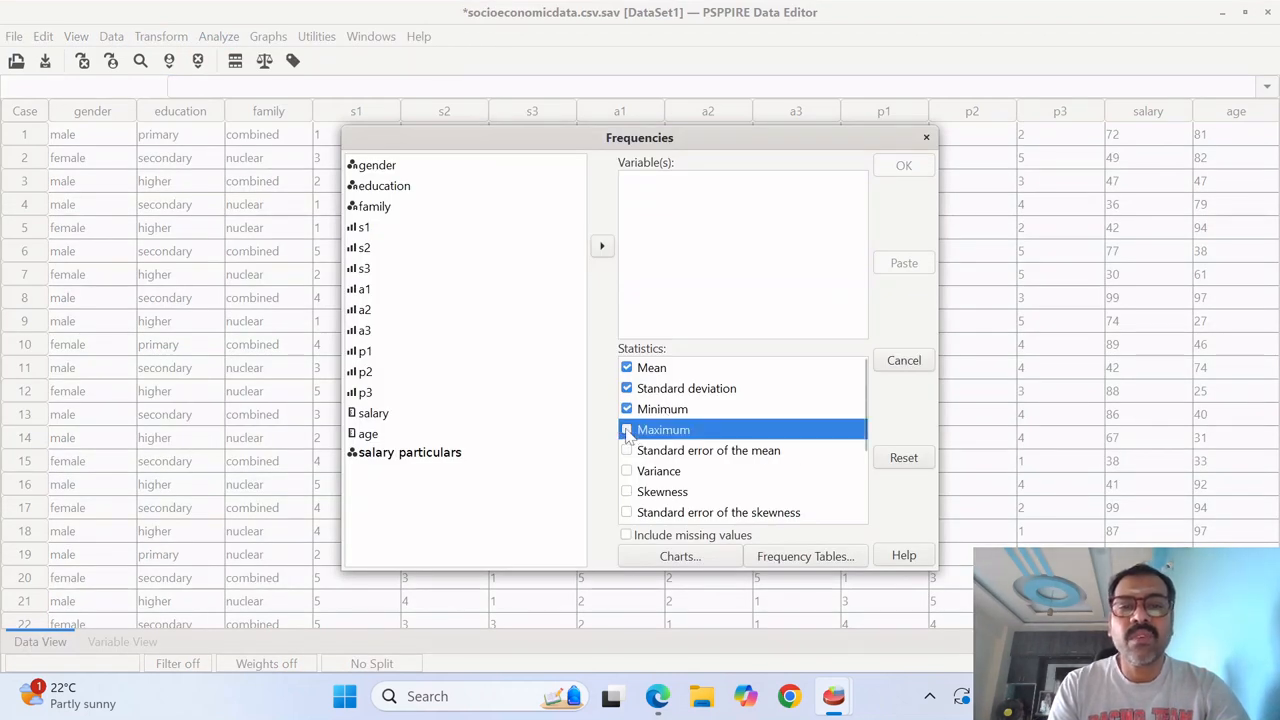
{"action": "left_click", "coordinate": [627, 409]}
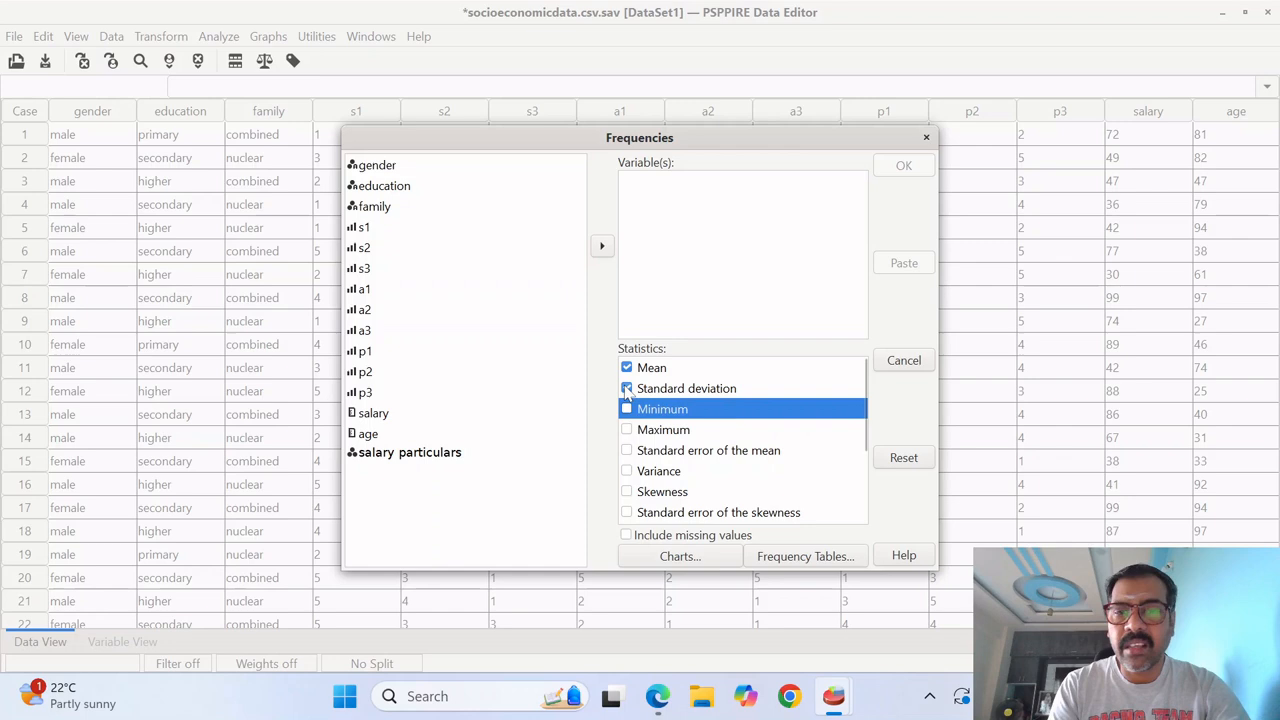
{"action": "left_click", "coordinate": [627, 388]}
{"action": "left_click", "coordinate": [627, 368]}
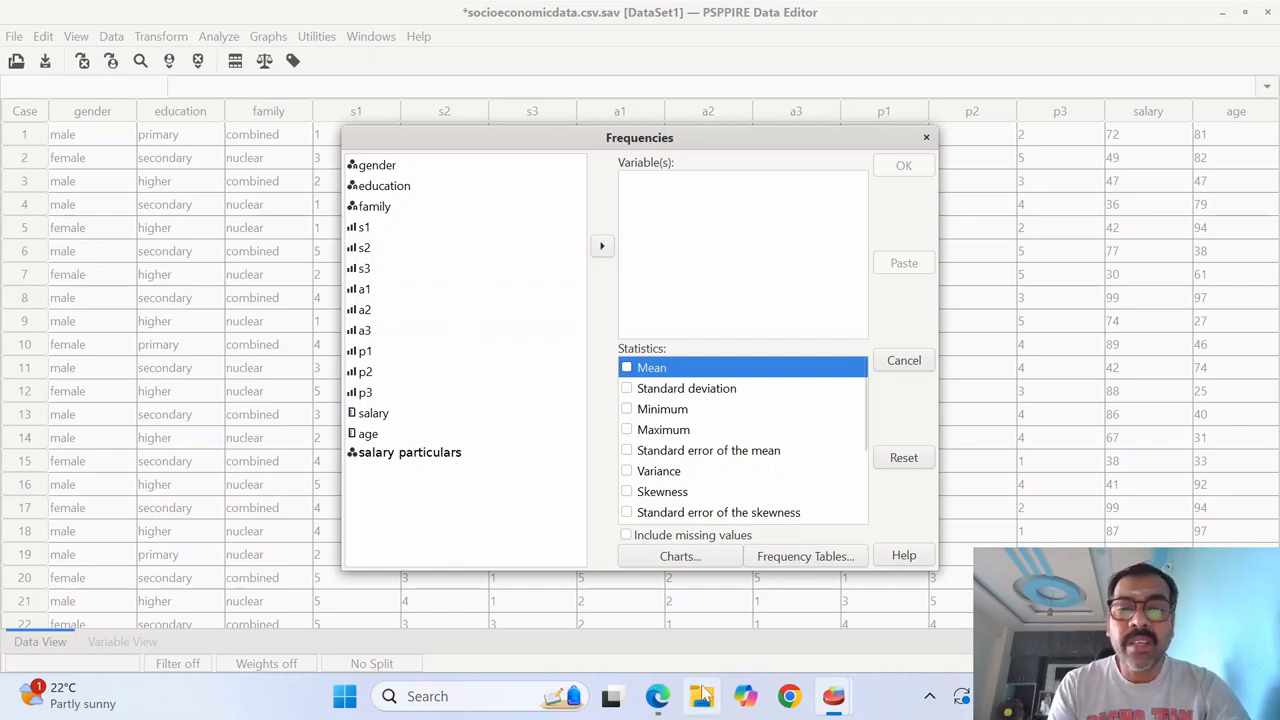
- Add gender as the variable to analyze and request a pie chart with the scale set to percentages
{"action": "left_click", "coordinate": [385, 172]}
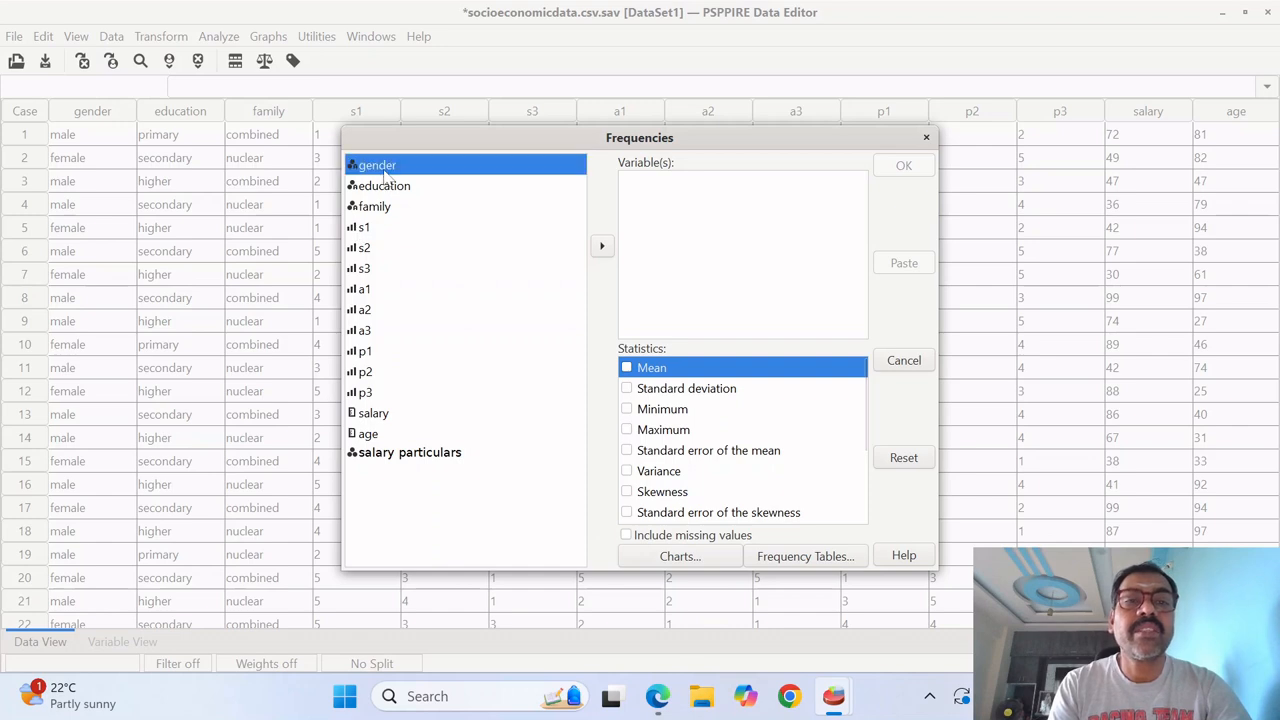
{"action": "left_click", "coordinate": [602, 246]}
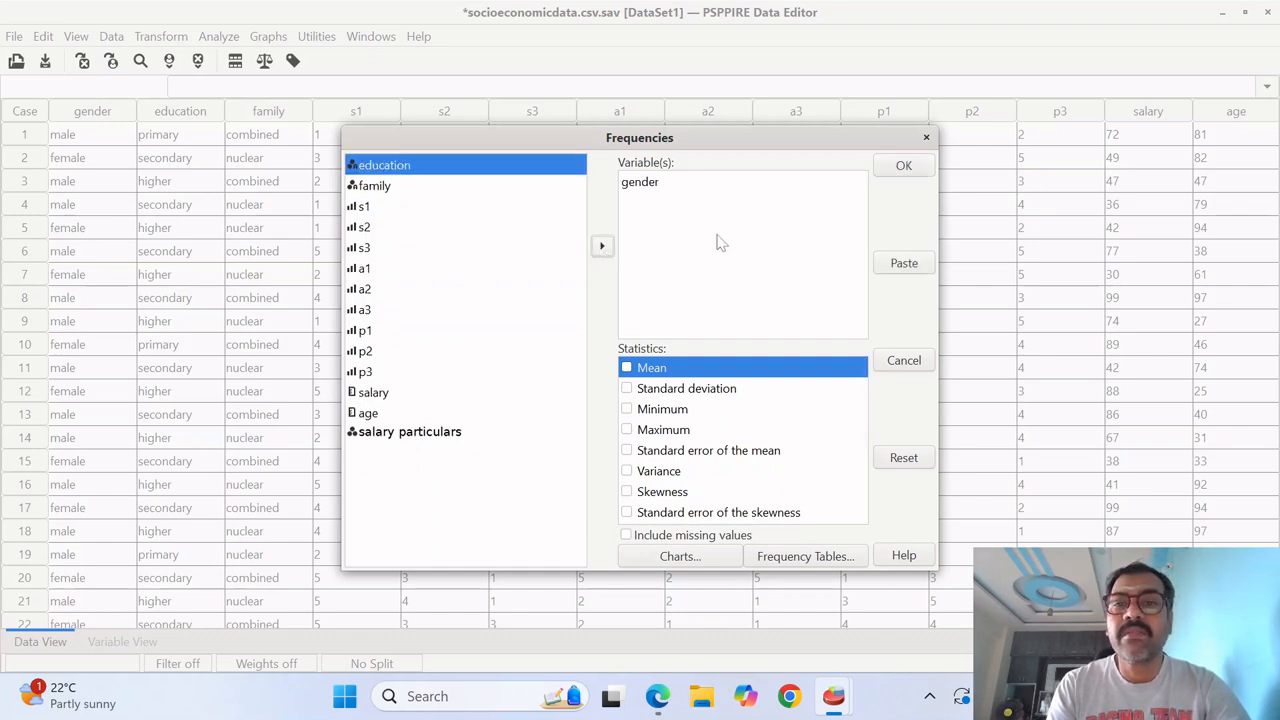
{"action": "left_click", "coordinate": [695, 561]}
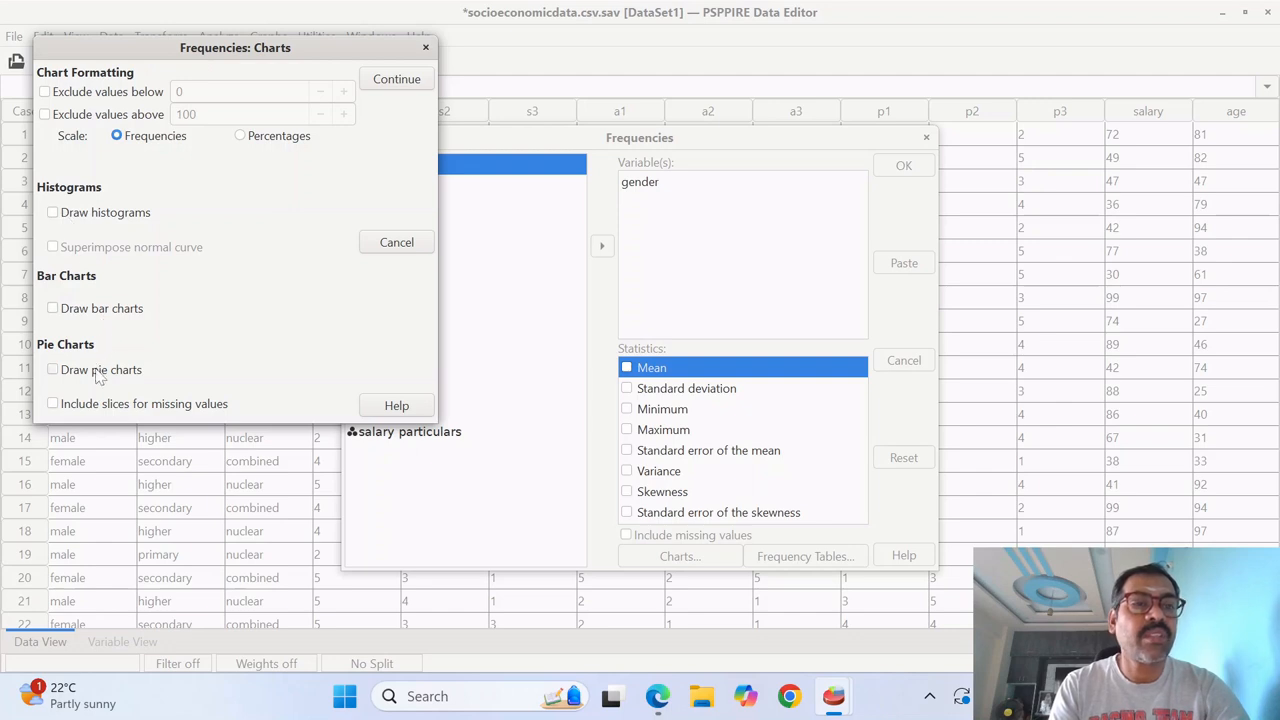
{"action": "left_click", "coordinate": [53, 369]}
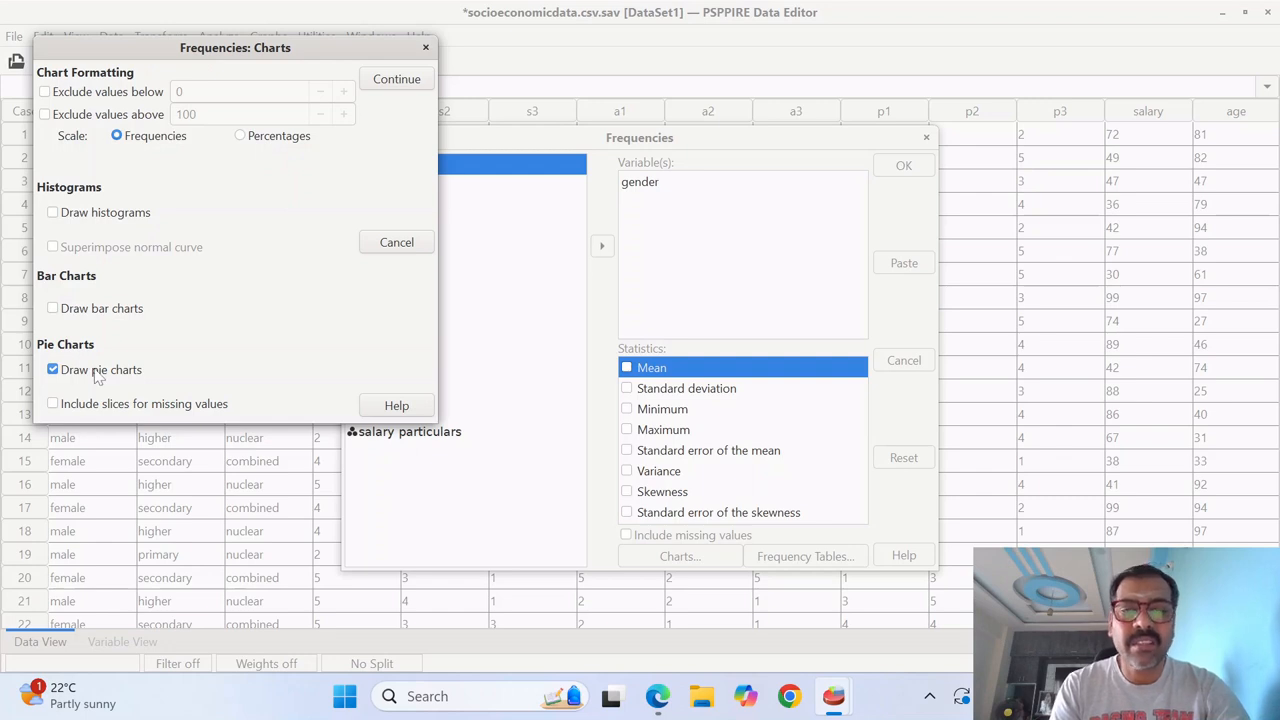
{"action": "left_click", "coordinate": [241, 137]}
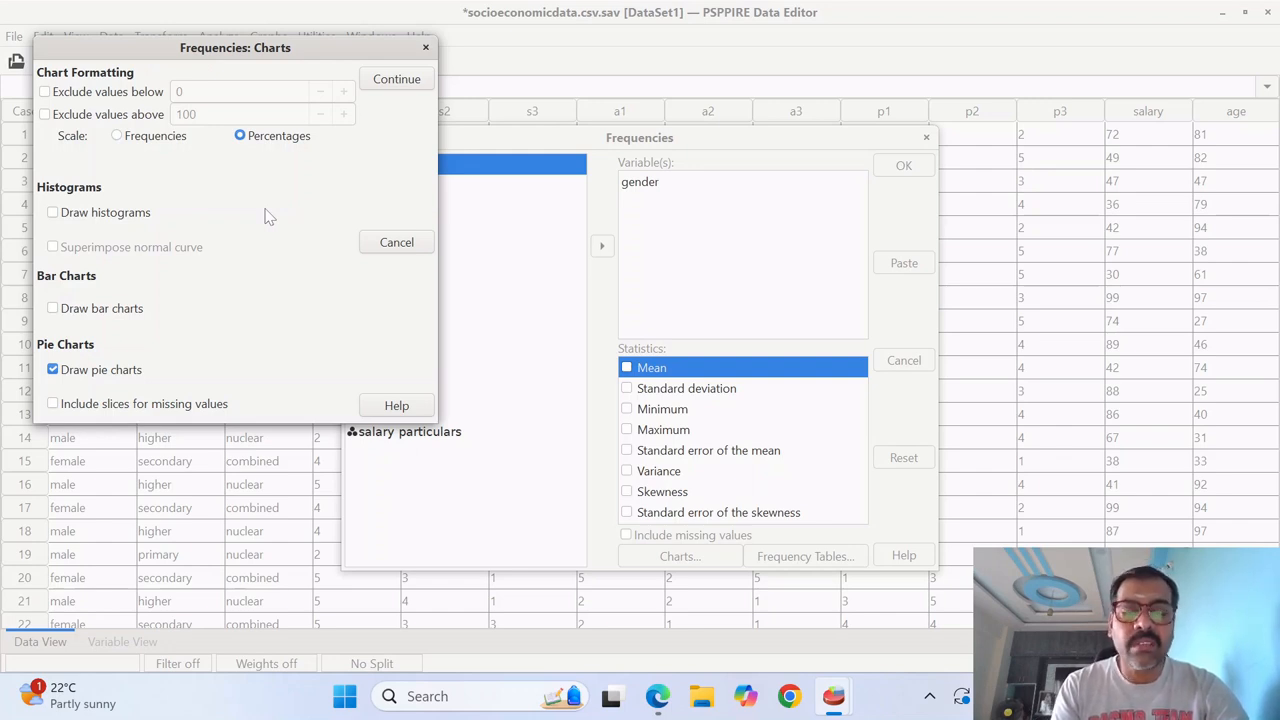
{"action": "left_click", "coordinate": [397, 79]}
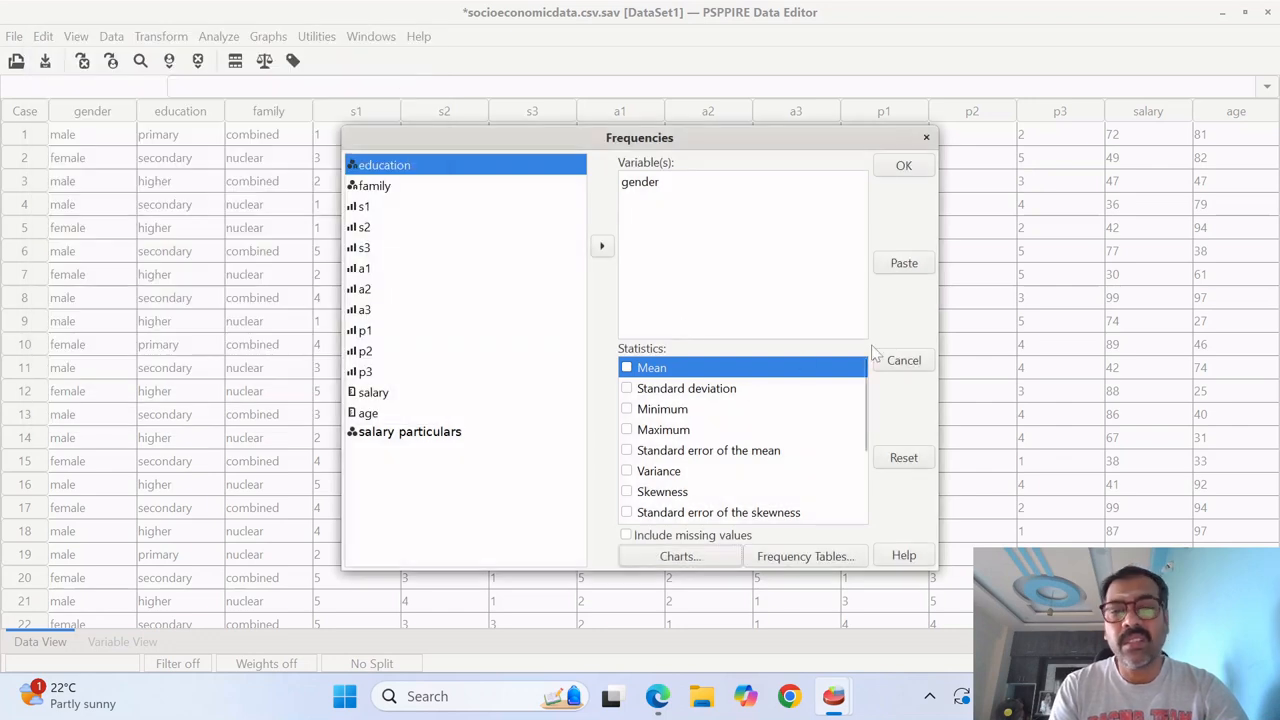
- Set the frequency tables to never display and run the gender analysis
{"action": "left_click", "coordinate": [803, 560]}
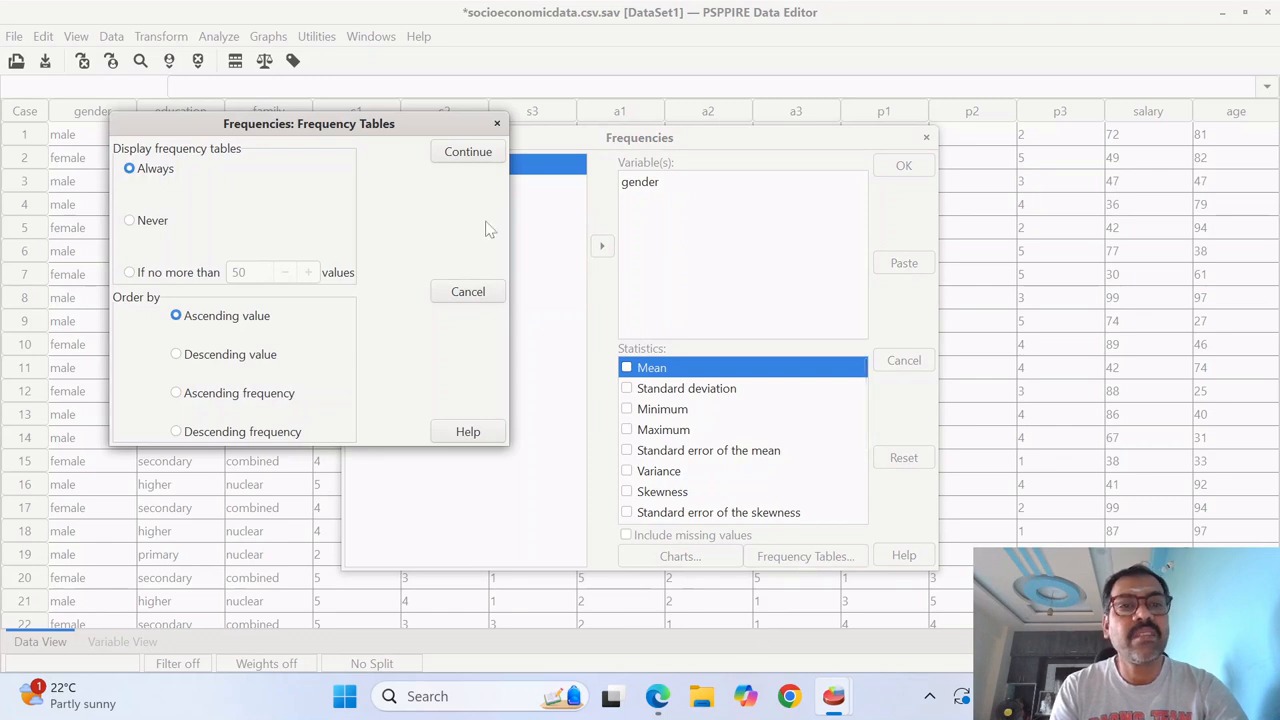
{"action": "left_click", "coordinate": [130, 220]}
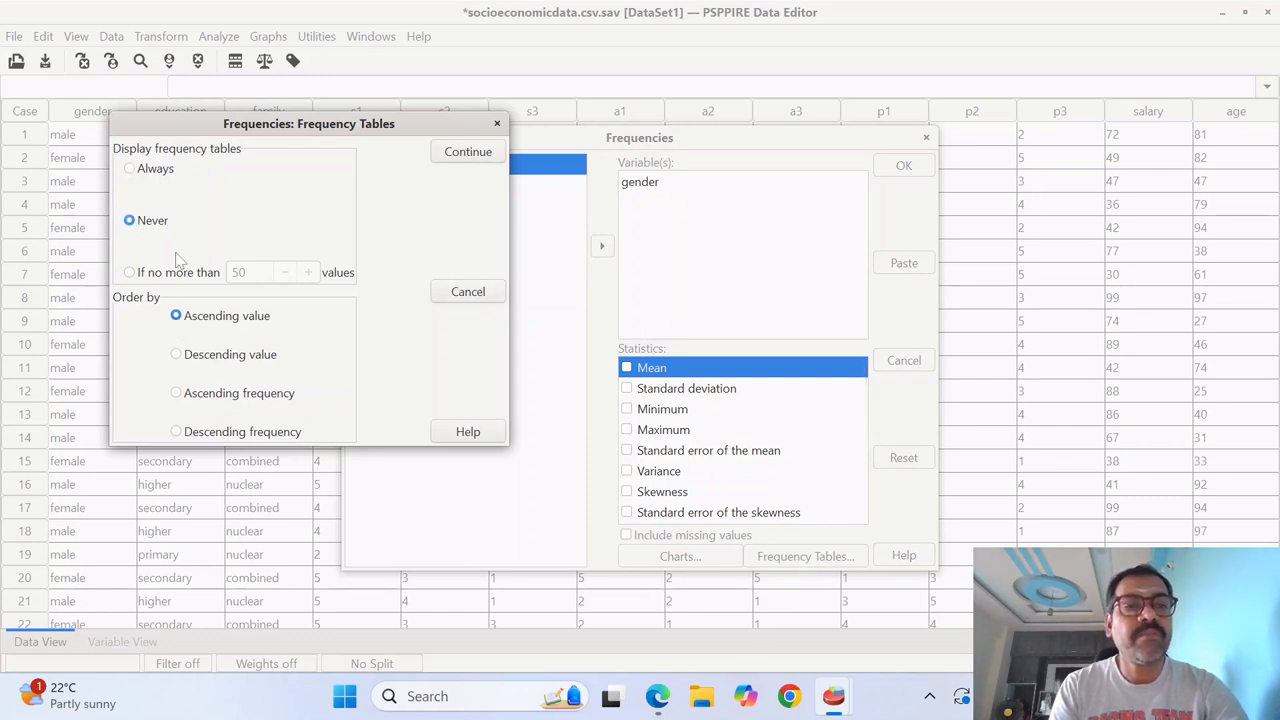
{"action": "left_click", "coordinate": [467, 155]}
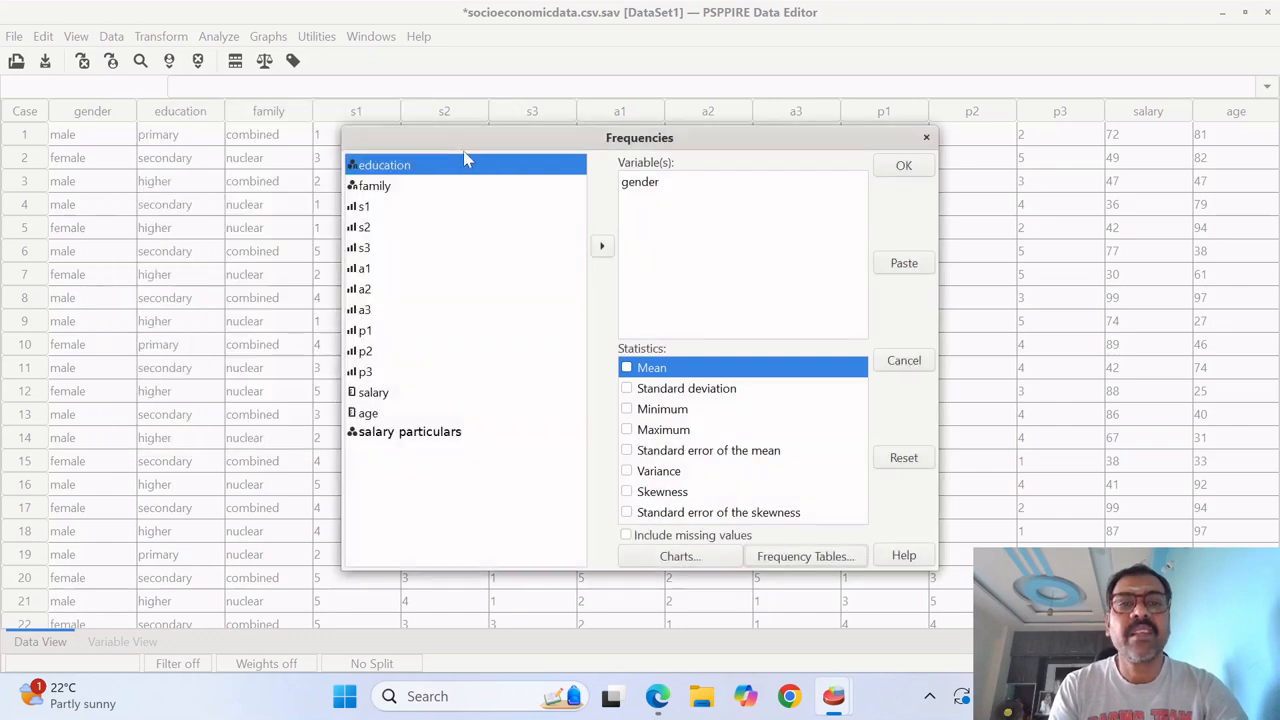
{"action": "left_click", "coordinate": [904, 167]}
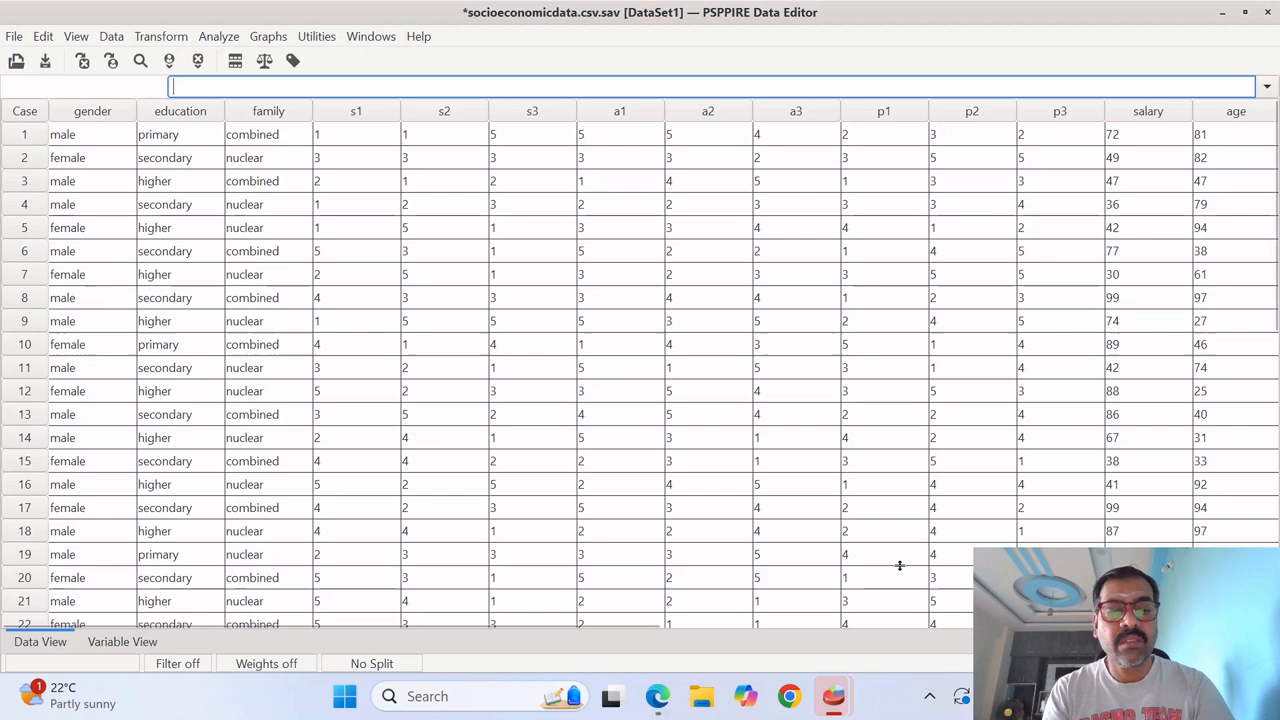
- Switch to the PSPPIRE Output Viewer and examine the gender pie chart
{"action": "key", "text": "alt+Tab"}
{"action": "key", "text": "alt+Tab"}
{"action": "key", "text": "alt+shift+Tab"}
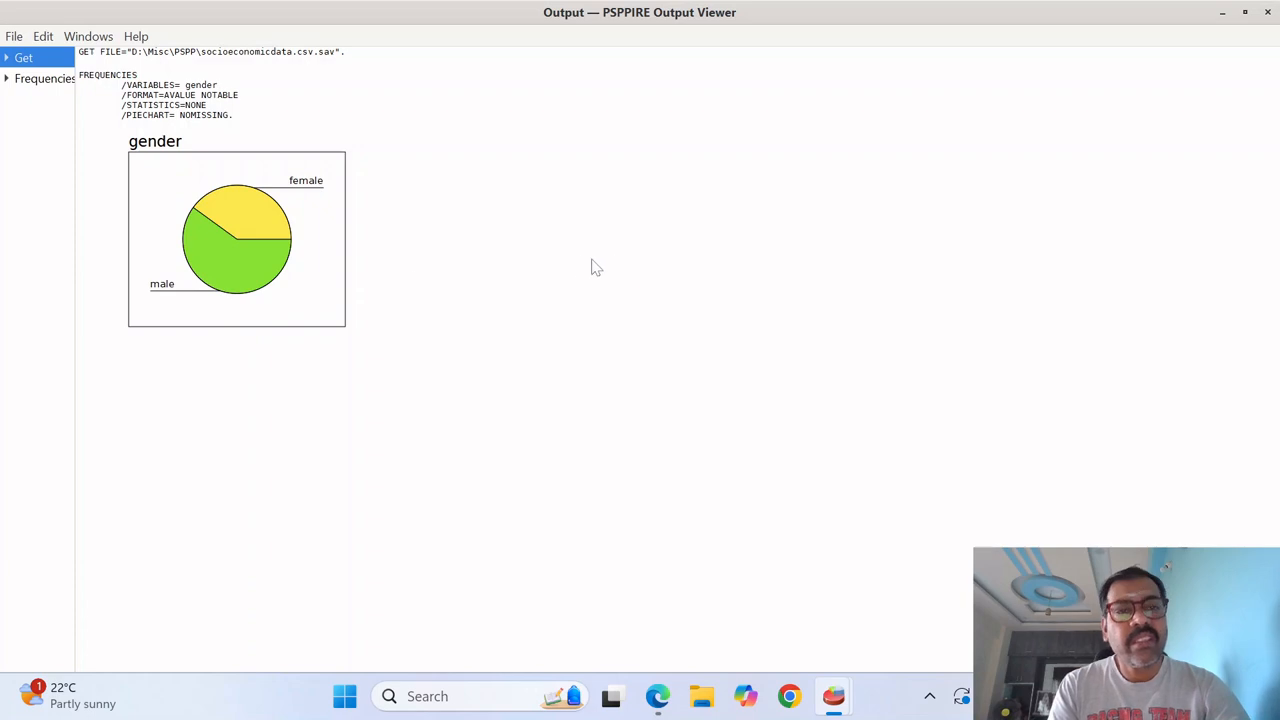
- Return to the PSPPIRE Data Editor and review the variable definitions and the salary_new column in the data
{"action": "key", "text": "alt+Tab"}
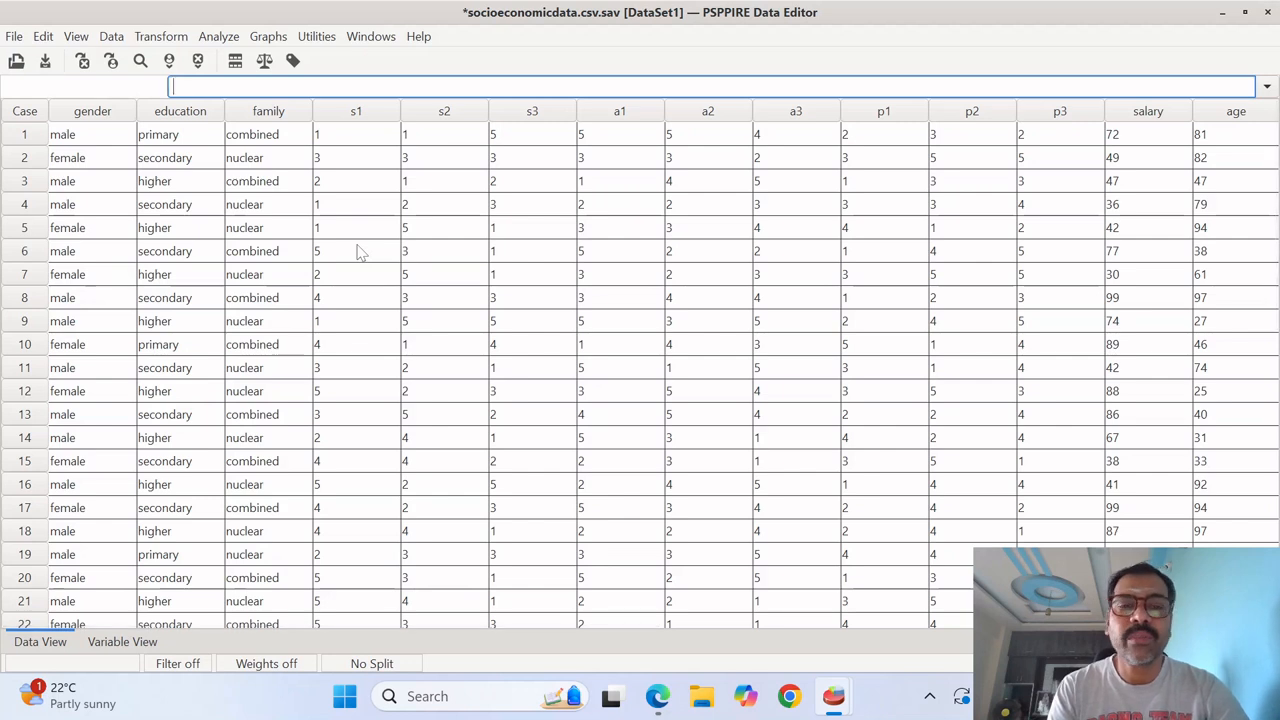
{"action": "left_click", "coordinate": [122, 642]}
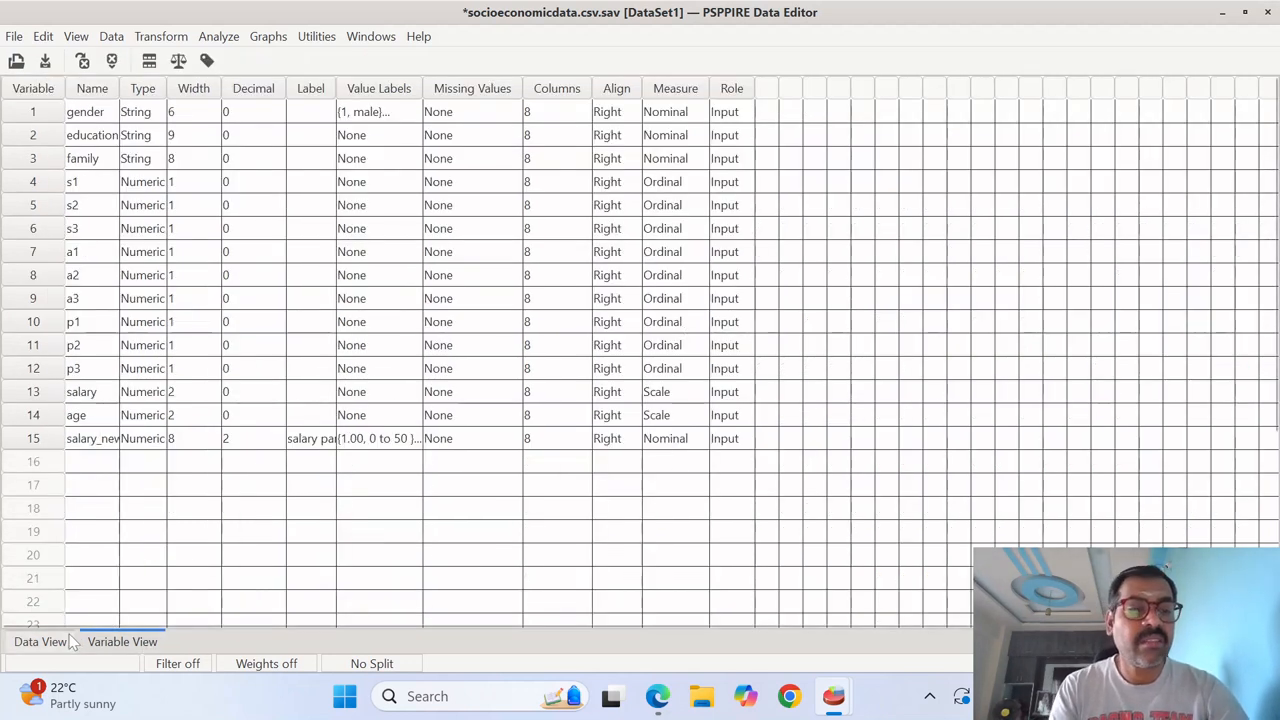
{"action": "left_click", "coordinate": [40, 642]}
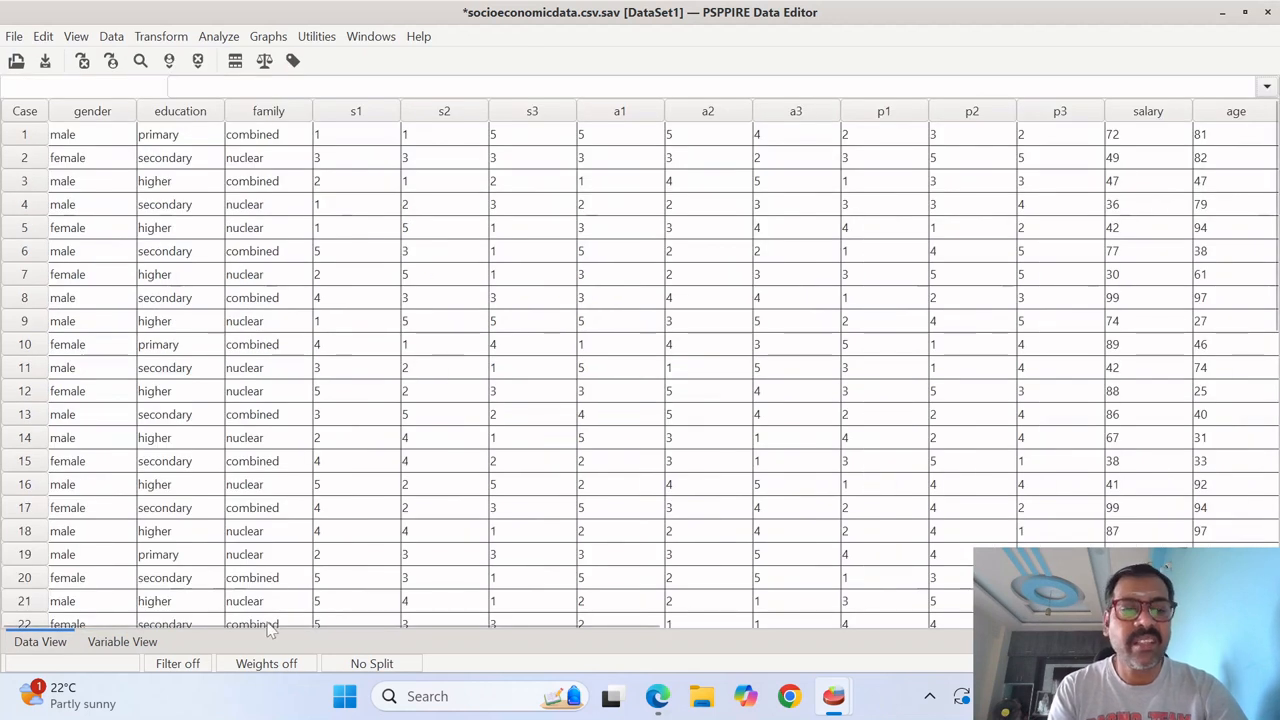
{"action": "left_click_drag", "start_coordinate": [276, 625], "coordinate": [765, 640]}
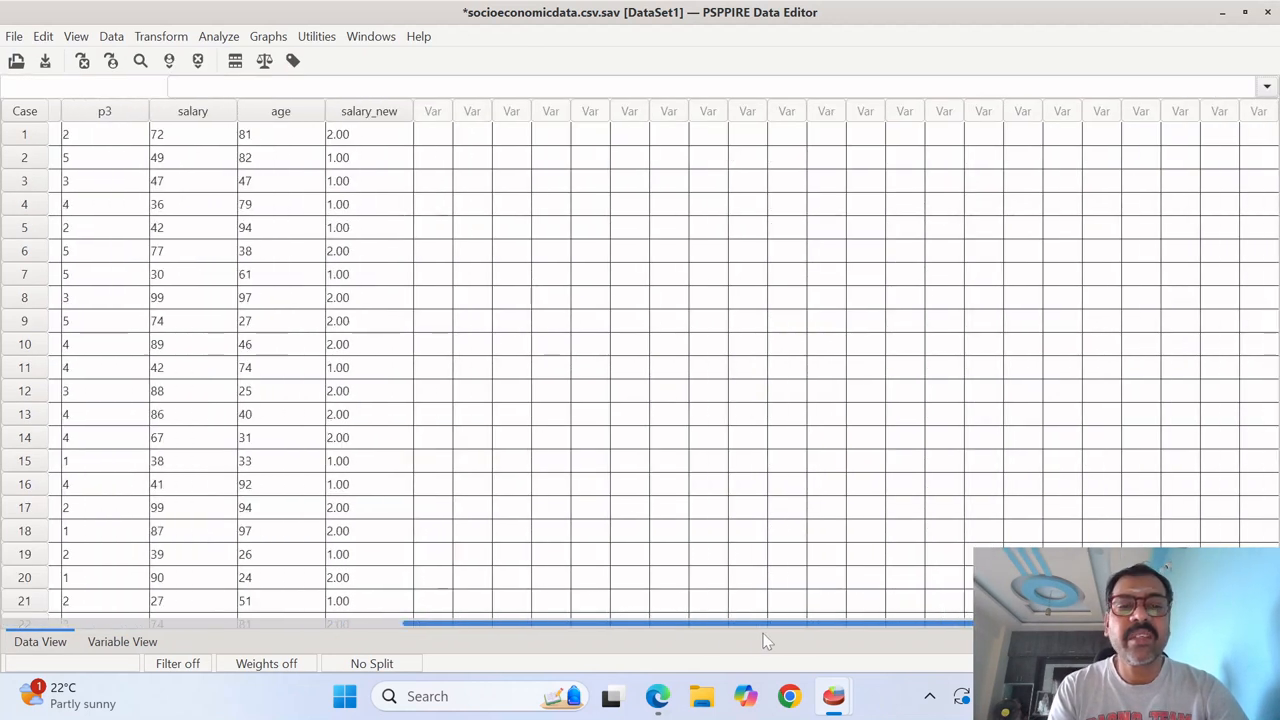
{"action": "scroll", "coordinate": [603, 623], "scroll_direction": "left", "scroll_amount": 3}
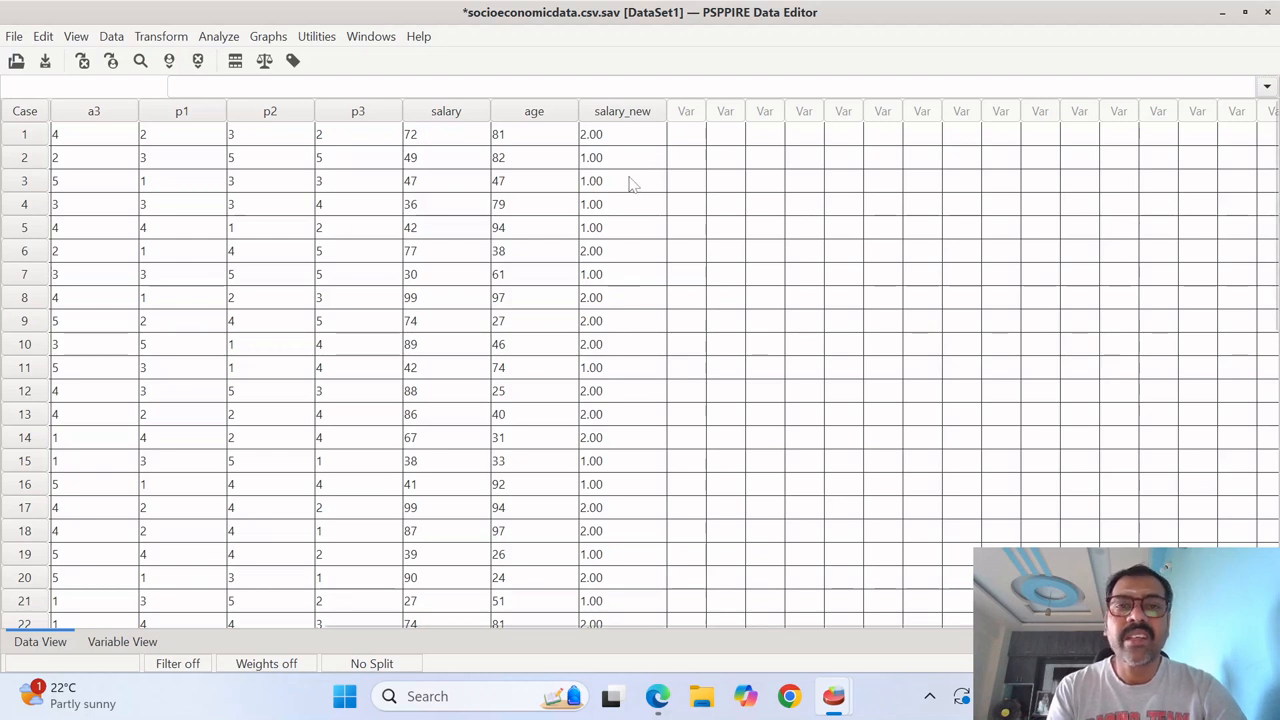
- Reopen the Frequencies analysis, reset its settings and add salary particulars as the variable
{"action": "left_click", "coordinate": [234, 38]}
{"action": "mouse_move", "coordinate": [251, 56]}
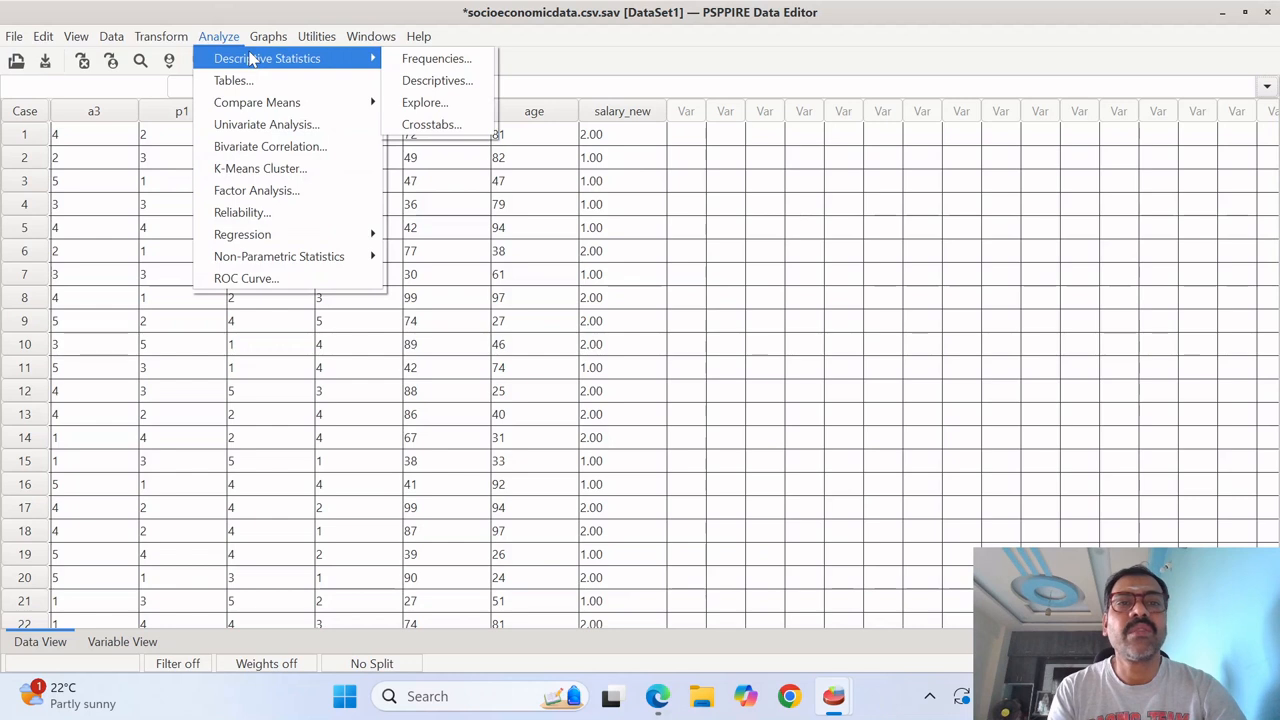
{"action": "left_click", "coordinate": [415, 58]}
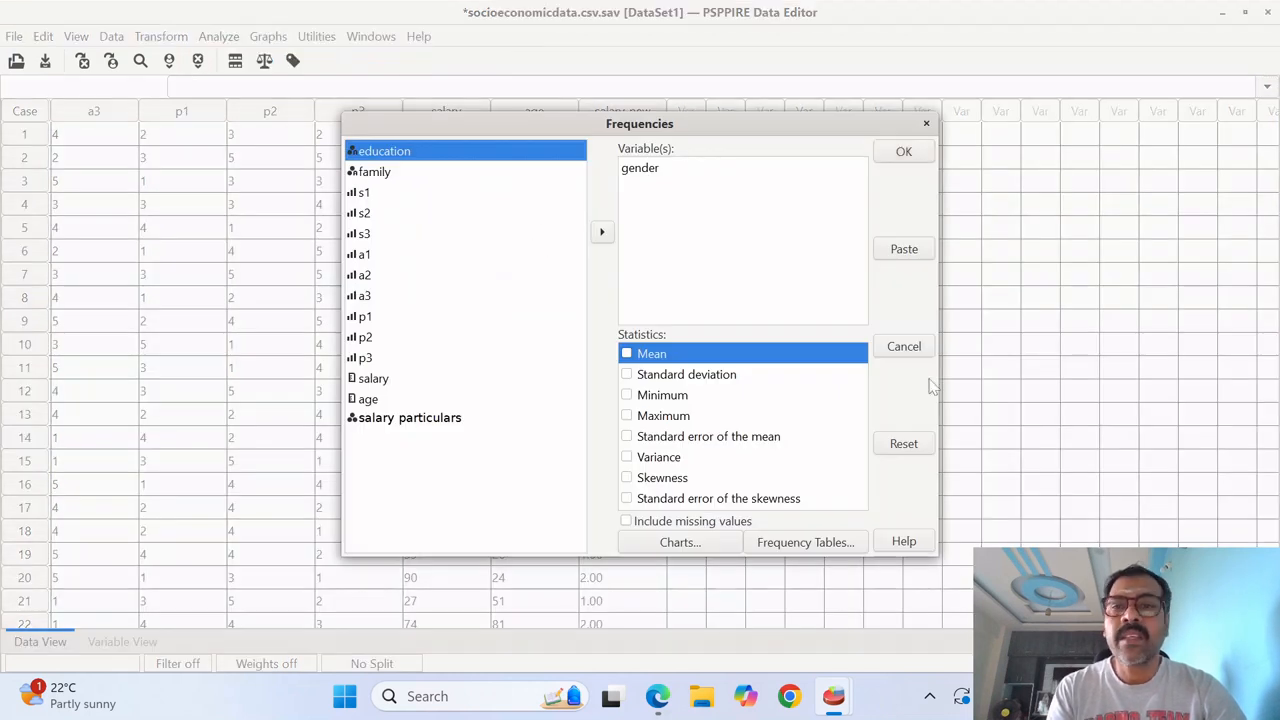
{"action": "left_click", "coordinate": [903, 444]}
{"action": "left_click", "coordinate": [385, 440]}
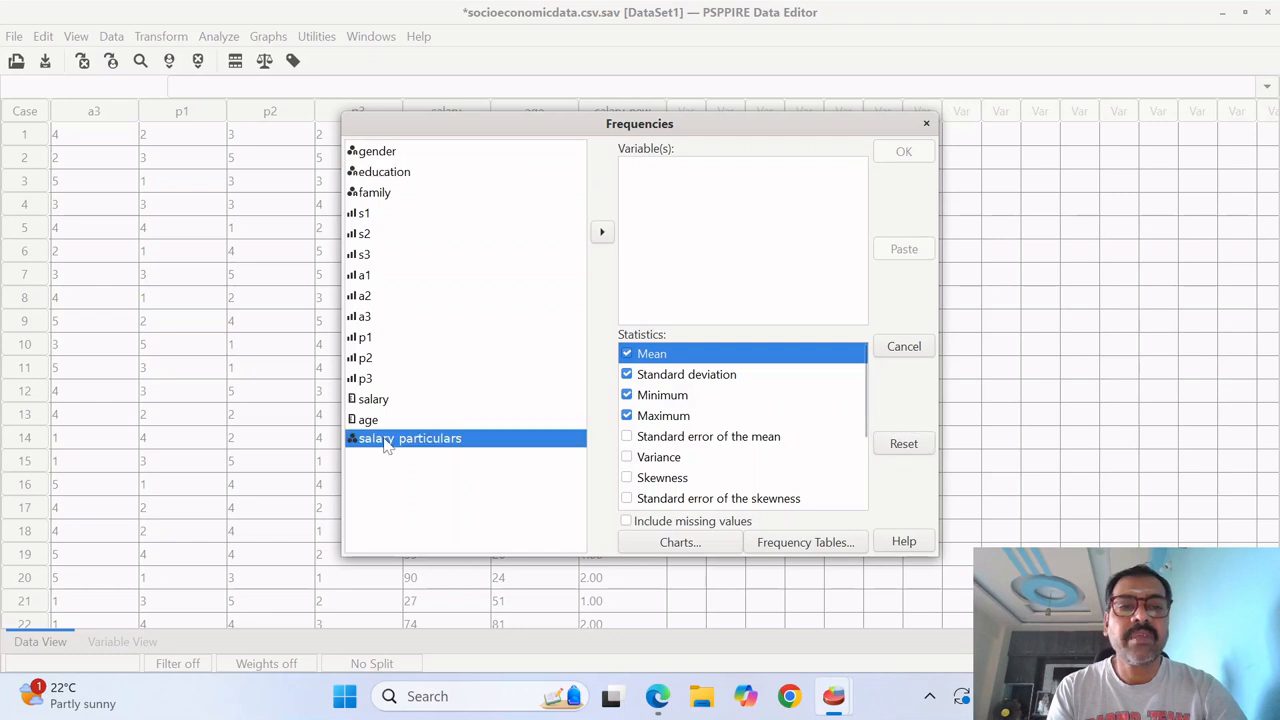
{"action": "left_click", "coordinate": [602, 234]}
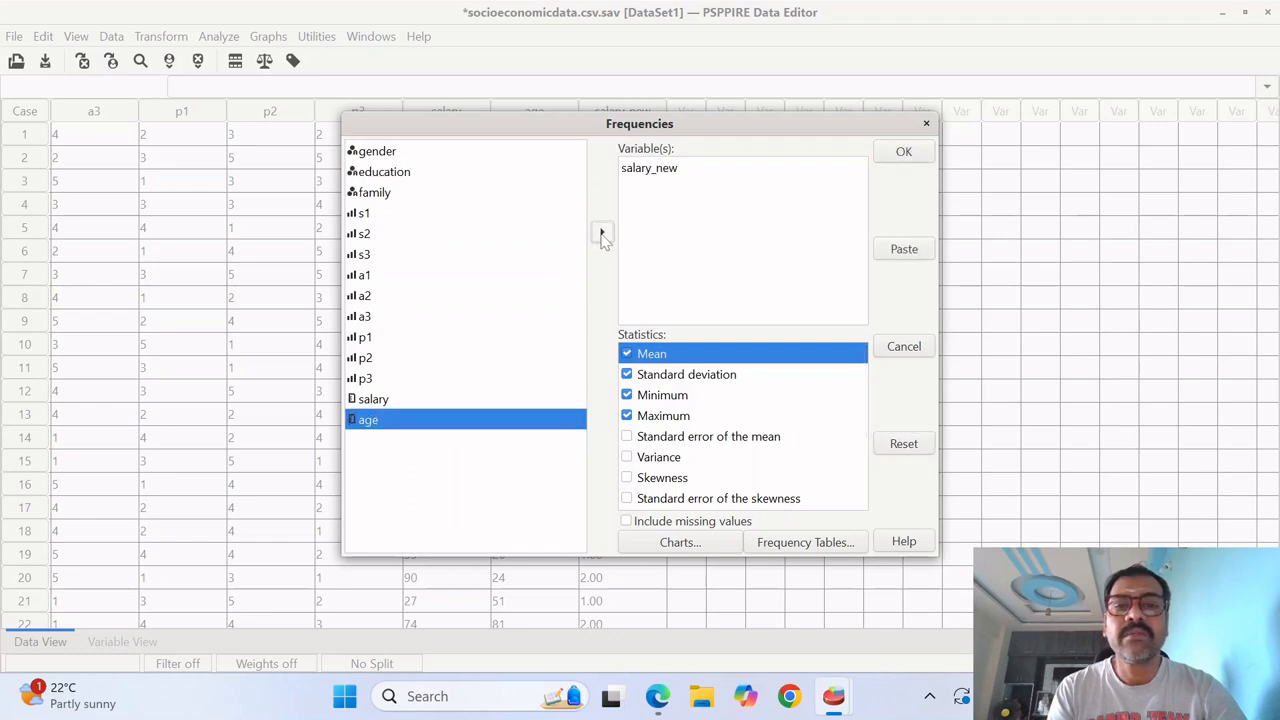
- Deselect the mean, standard deviation, minimum and maximum statistics for the salary_new analysis
{"action": "left_click", "coordinate": [627, 375]}
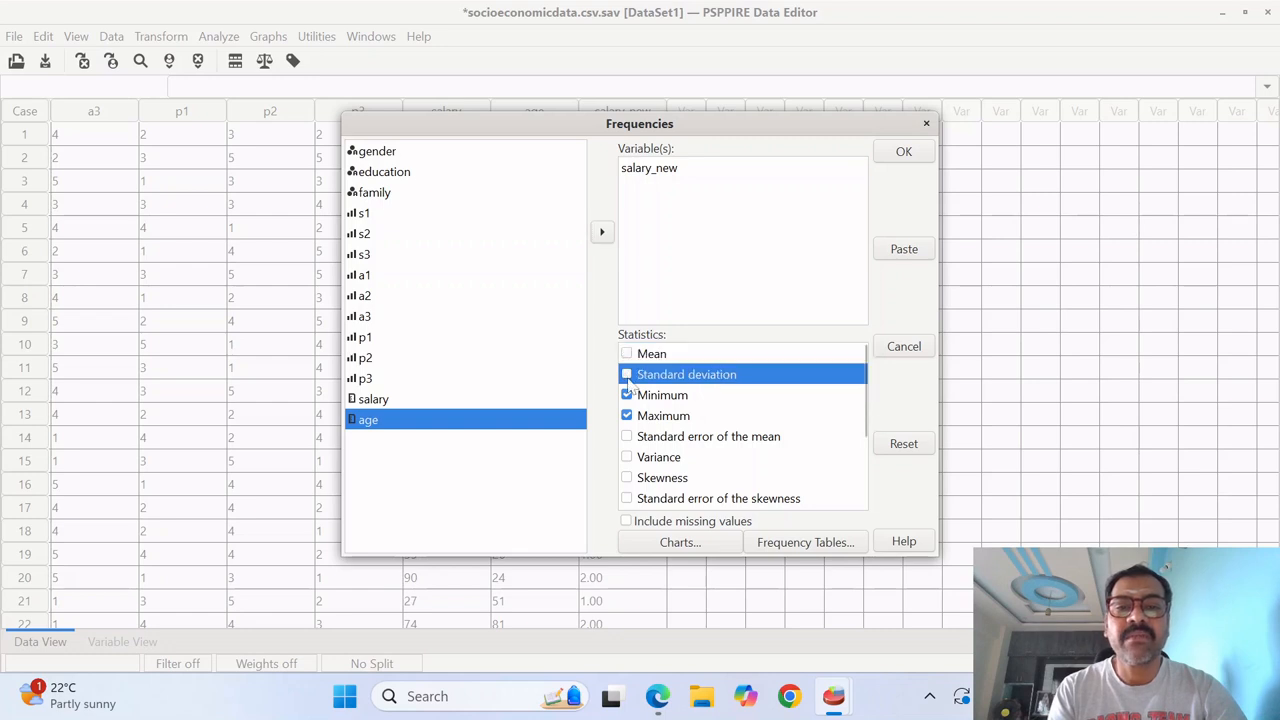
{"action": "left_click", "coordinate": [627, 396]}
{"action": "left_click", "coordinate": [627, 416]}
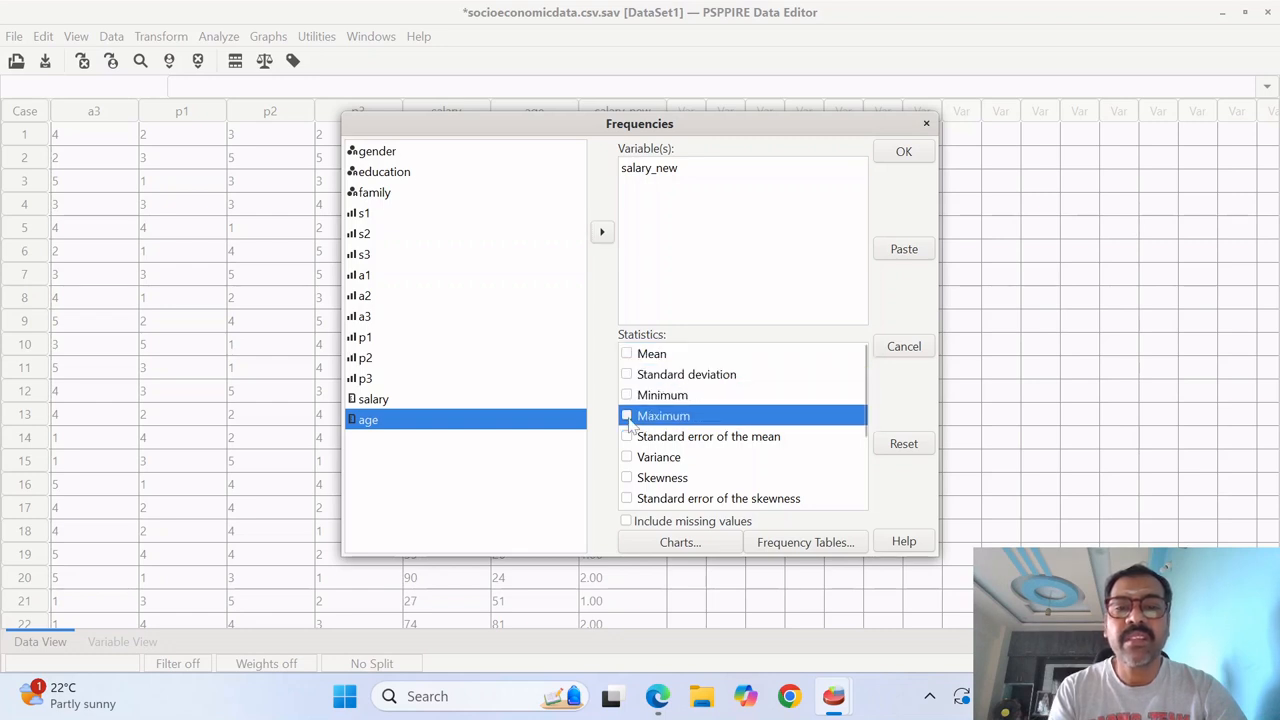
- Run the salary_new Frequencies analysis with frequency tables always displayed, and view the resulting table and pie chart
{"action": "left_click", "coordinate": [797, 542]}
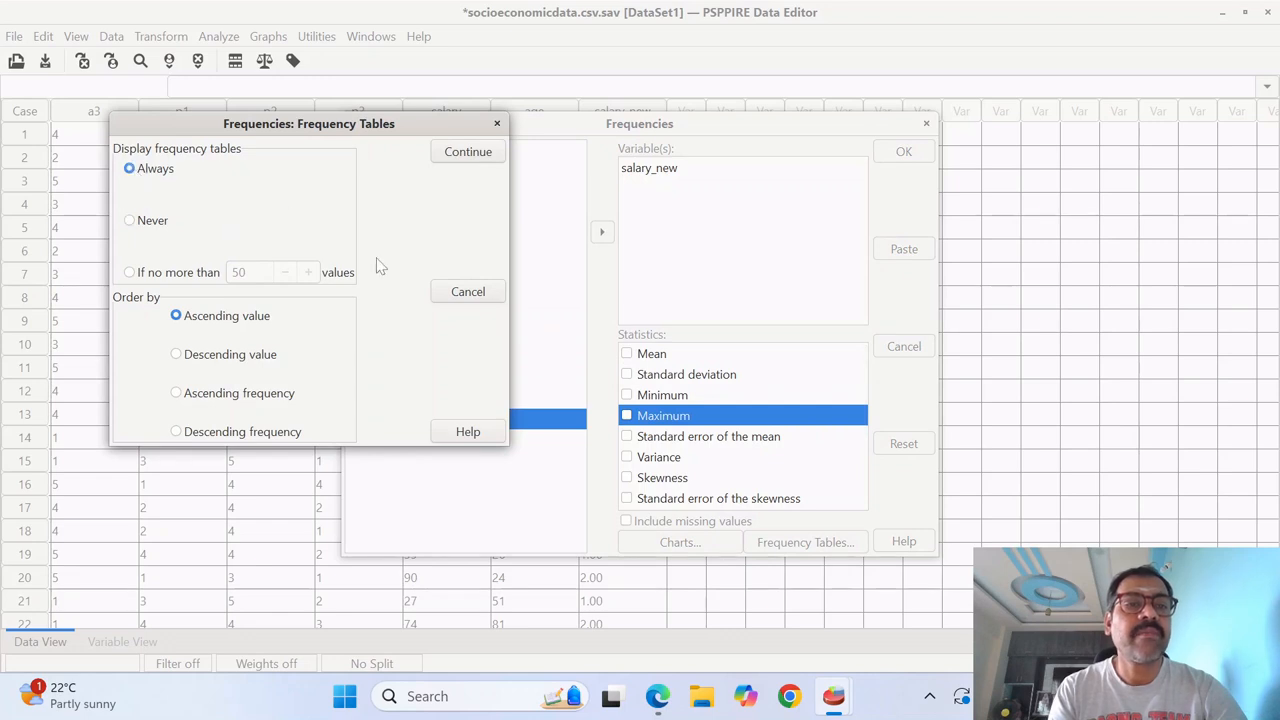
{"action": "left_click", "coordinate": [495, 150]}
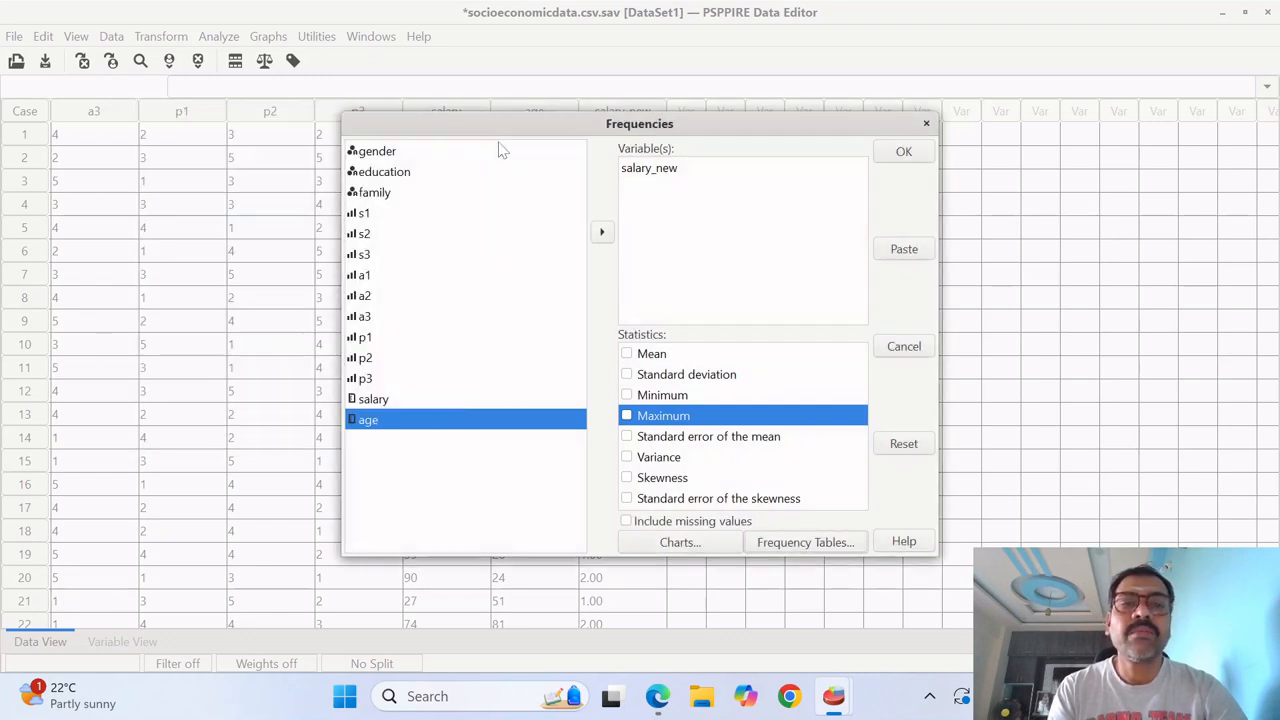
{"action": "left_click", "coordinate": [920, 152]}
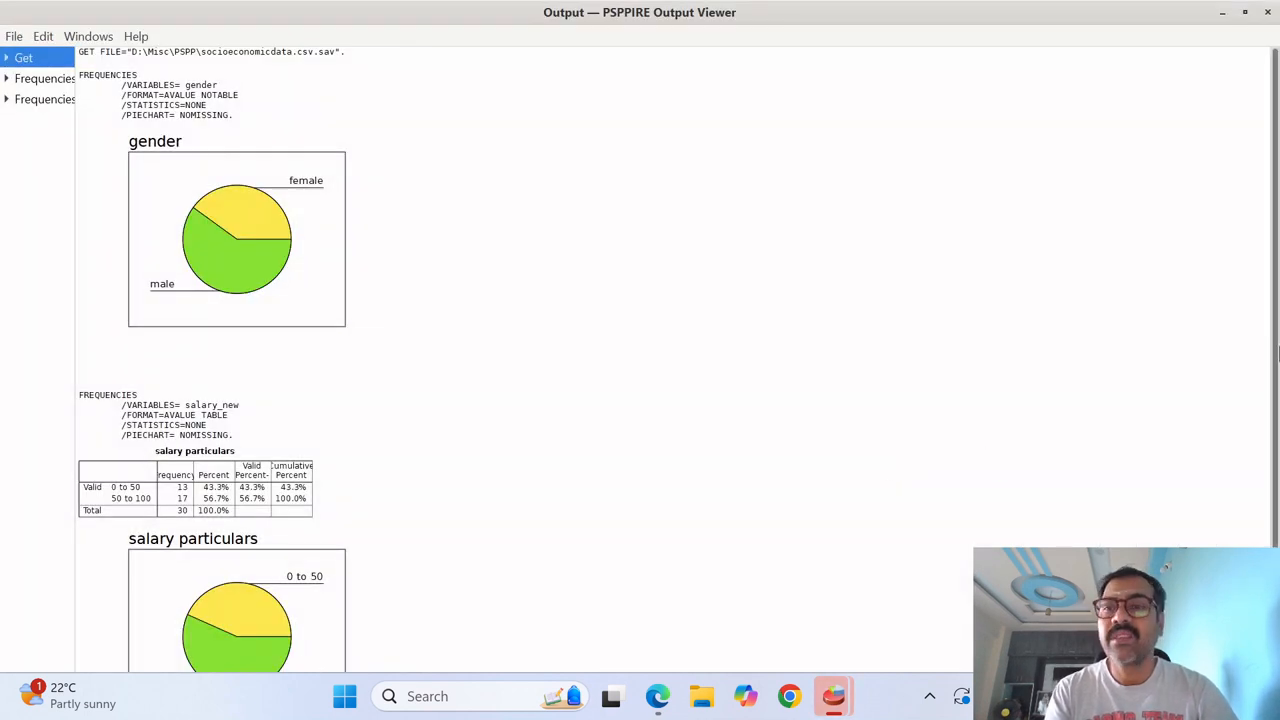
{"action": "scroll", "coordinate": [1277, 352], "scroll_direction": "down", "scroll_amount": 3}
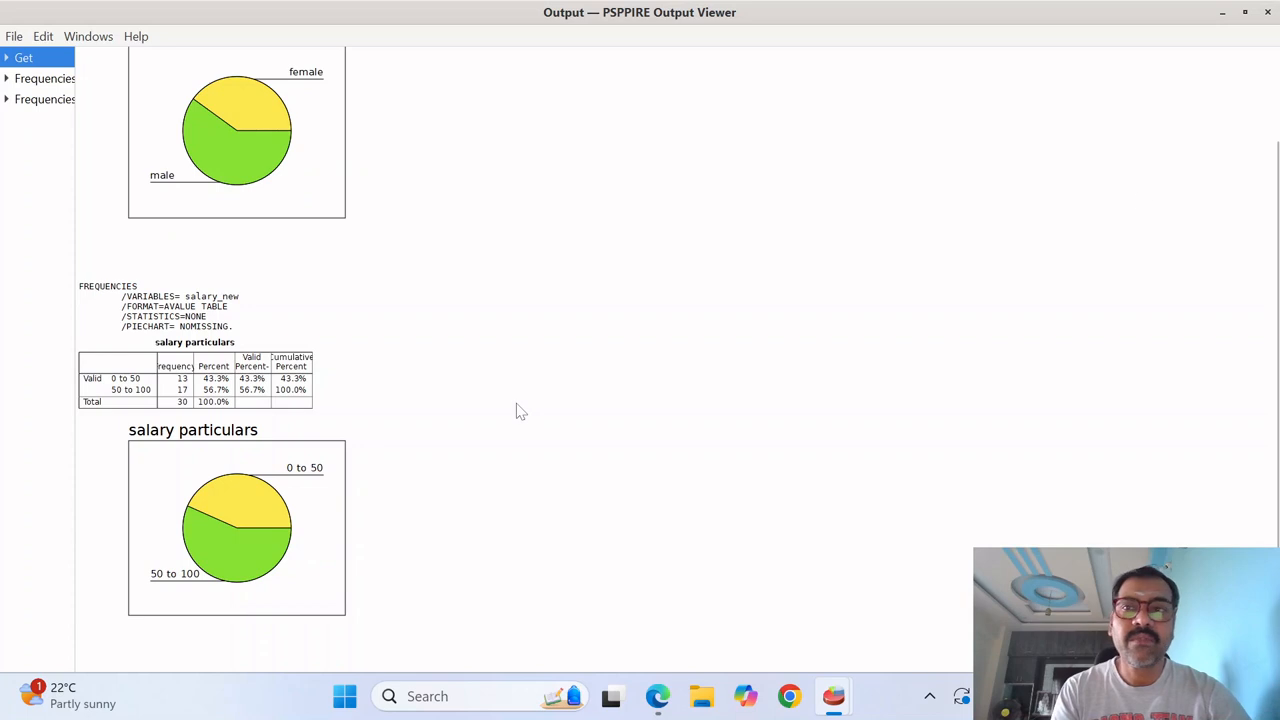
- Return to the Data Editor, reopen the Frequencies analysis for salary_new and set it to draw bar charts instead of pie charts
{"action": "left_click", "coordinate": [1221, 13]}
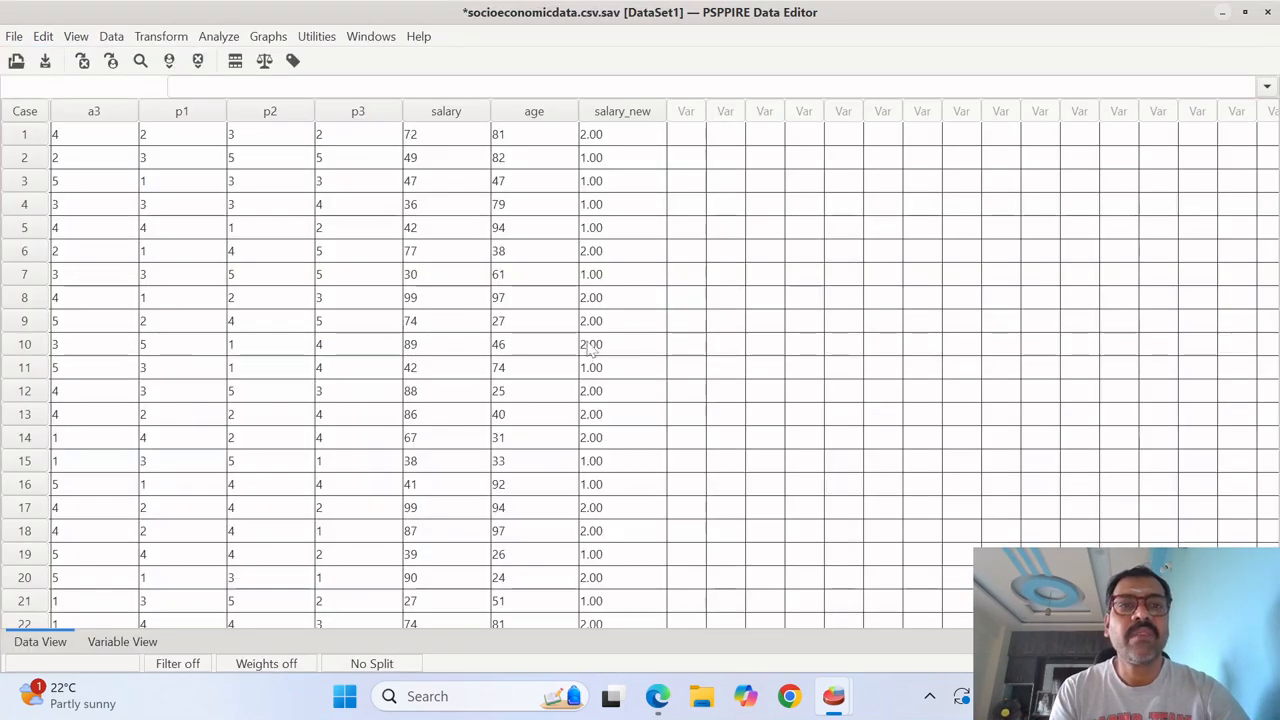
{"action": "left_click", "coordinate": [268, 37]}
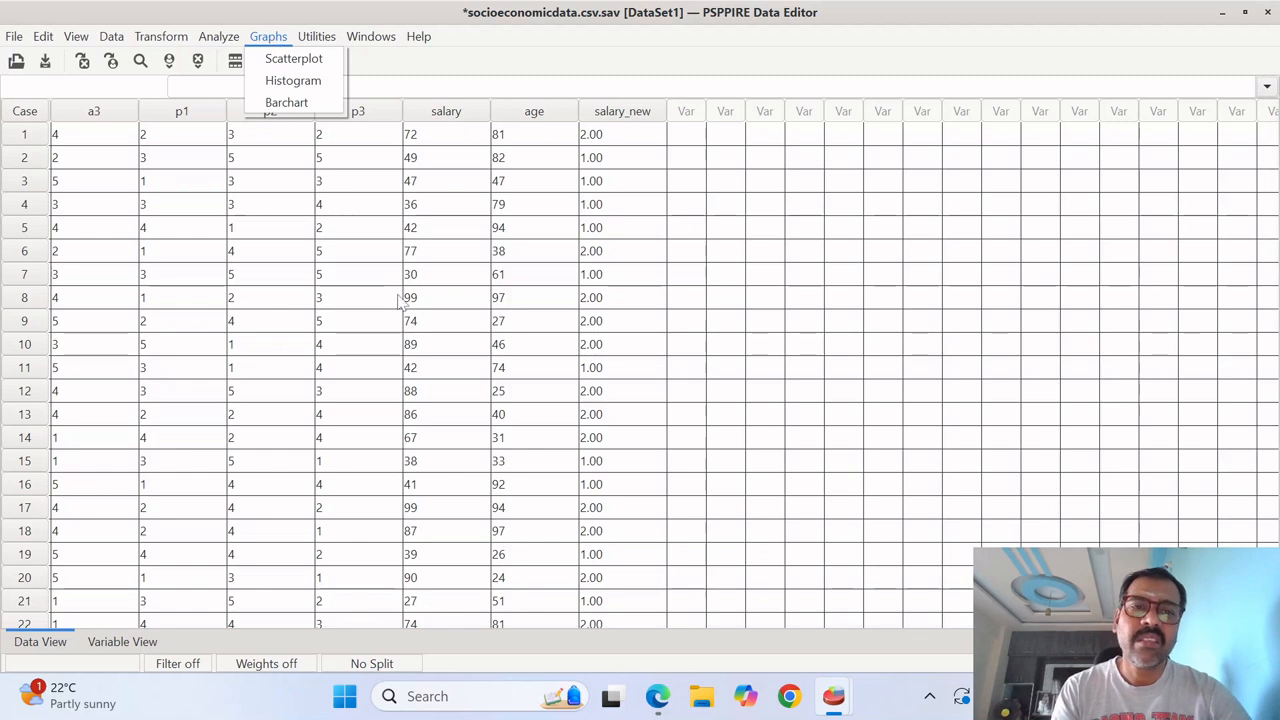
{"action": "left_click", "coordinate": [400, 300]}
{"action": "left_click", "coordinate": [216, 38]}
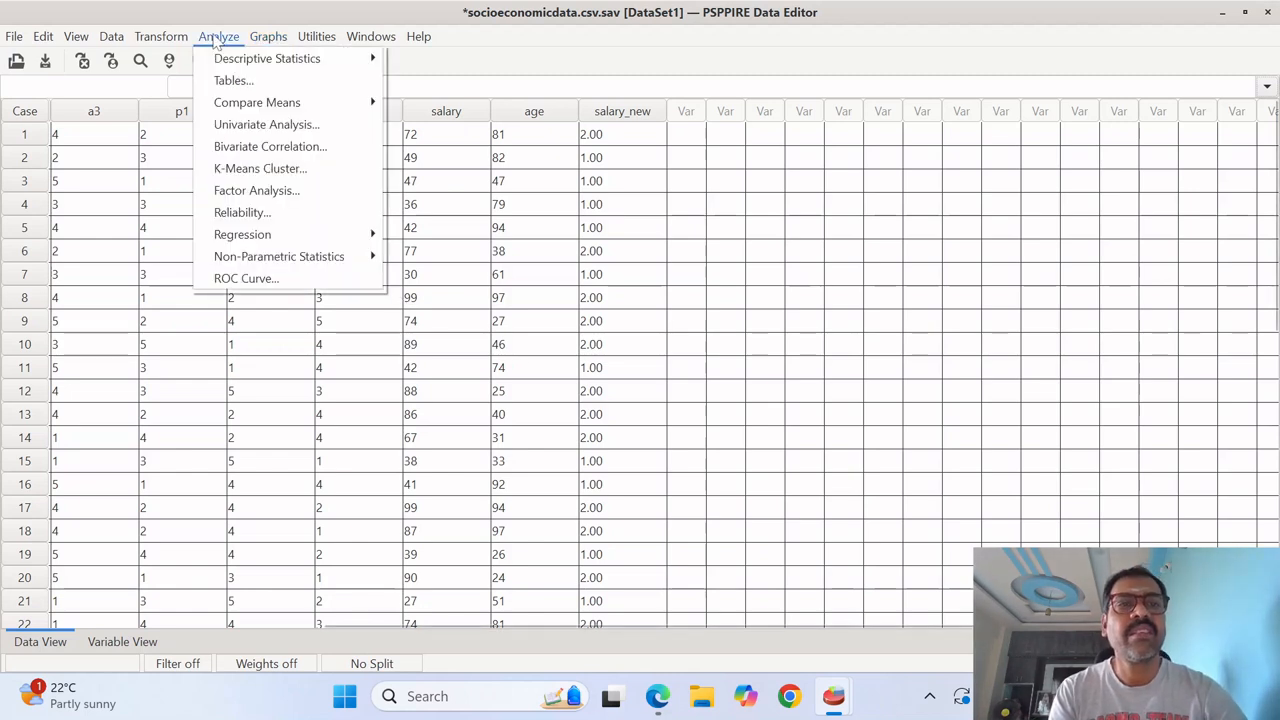
{"action": "mouse_move", "coordinate": [235, 62]}
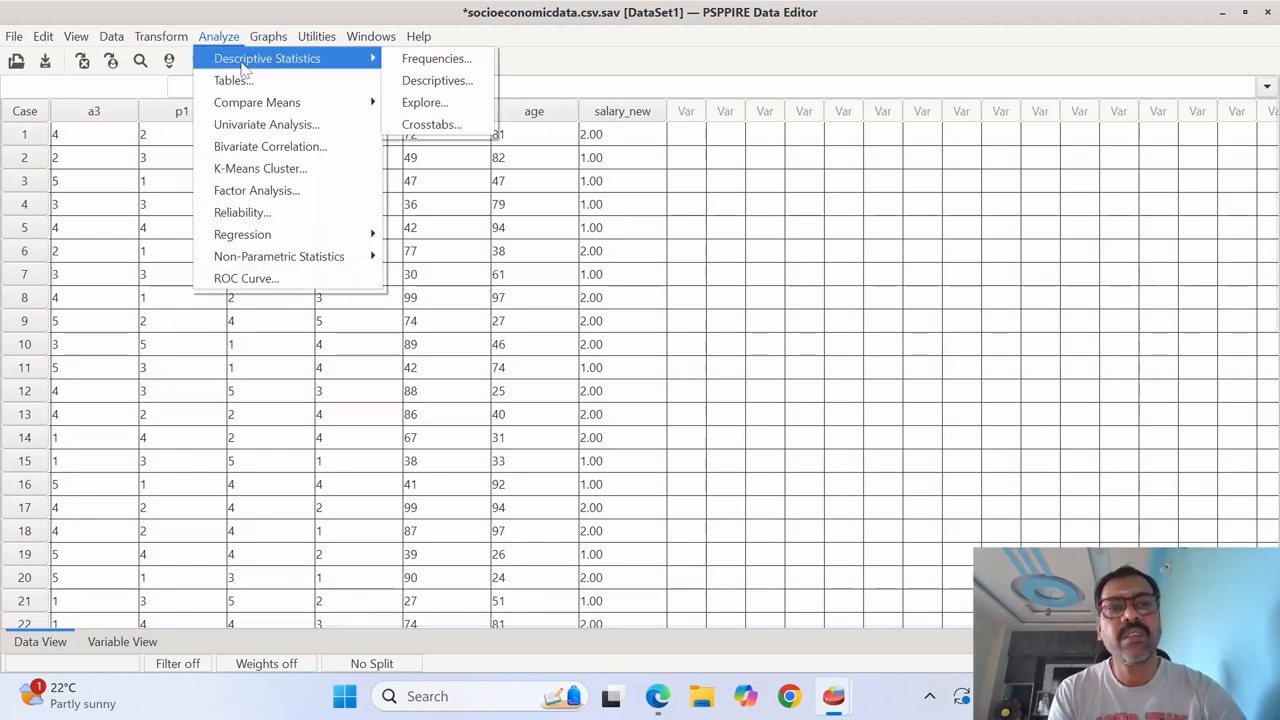
{"action": "left_click", "coordinate": [441, 60]}
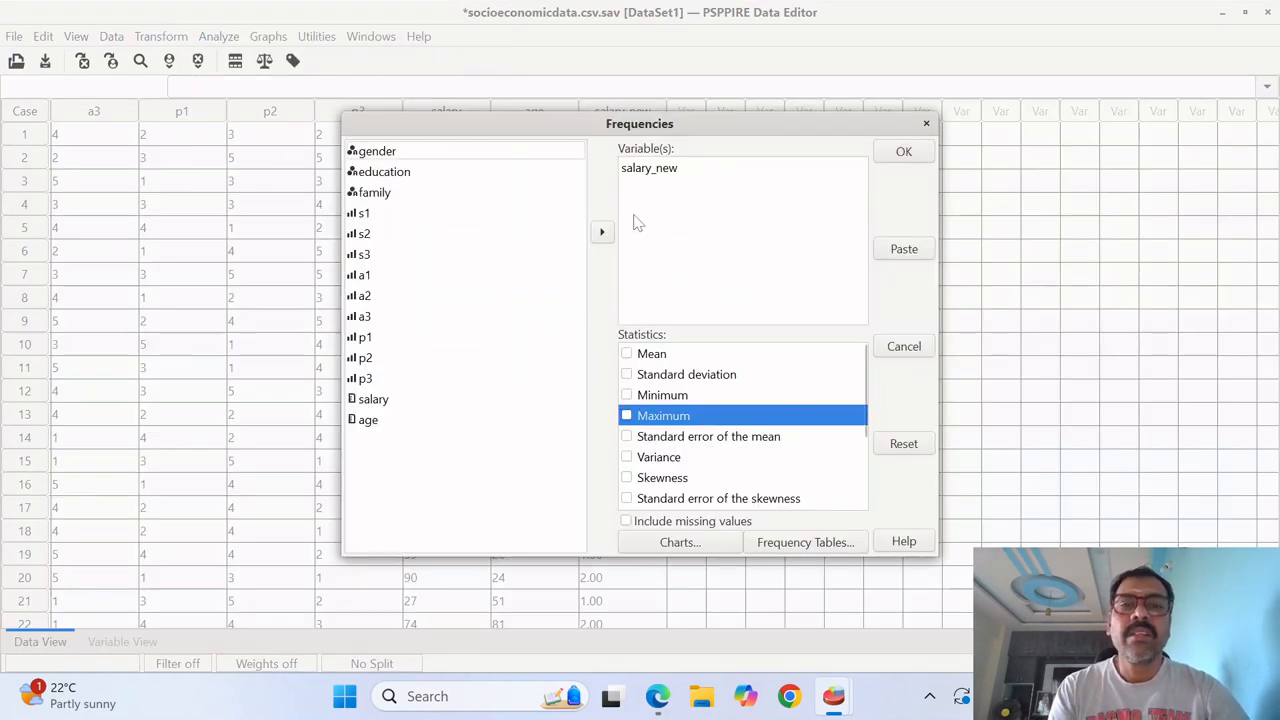
{"action": "left_click", "coordinate": [667, 541]}
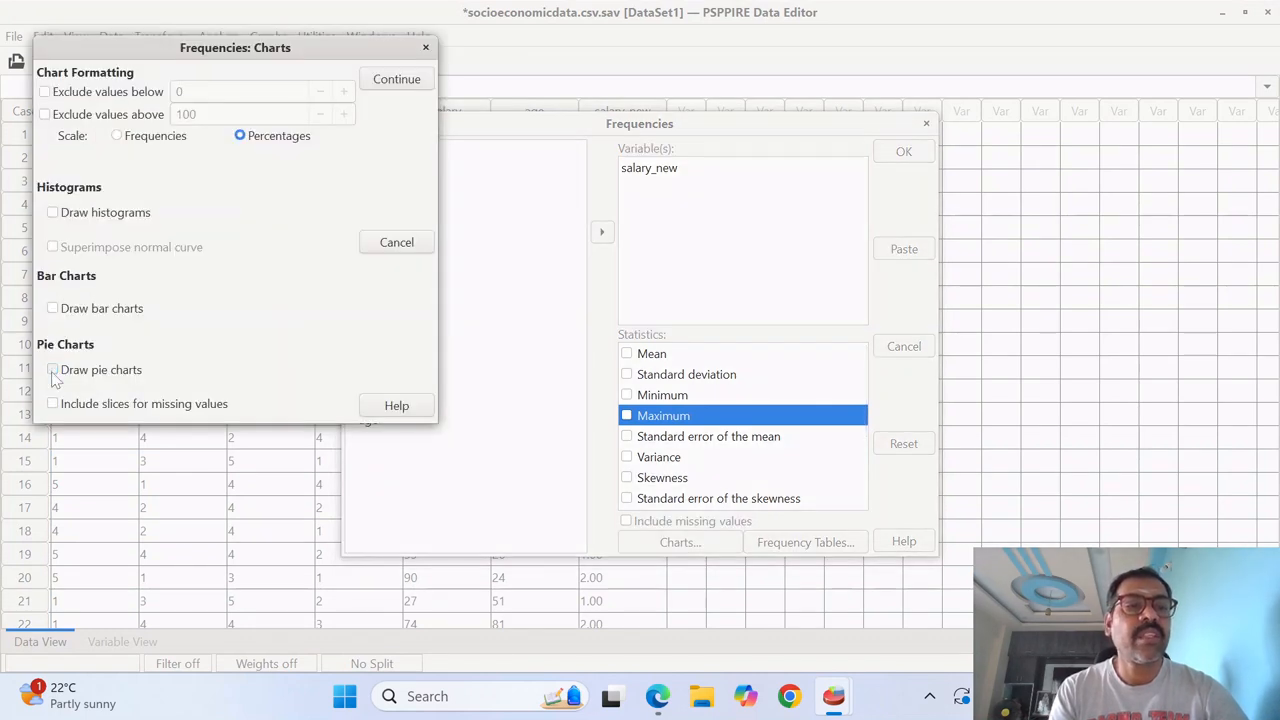
{"action": "left_click", "coordinate": [54, 309]}
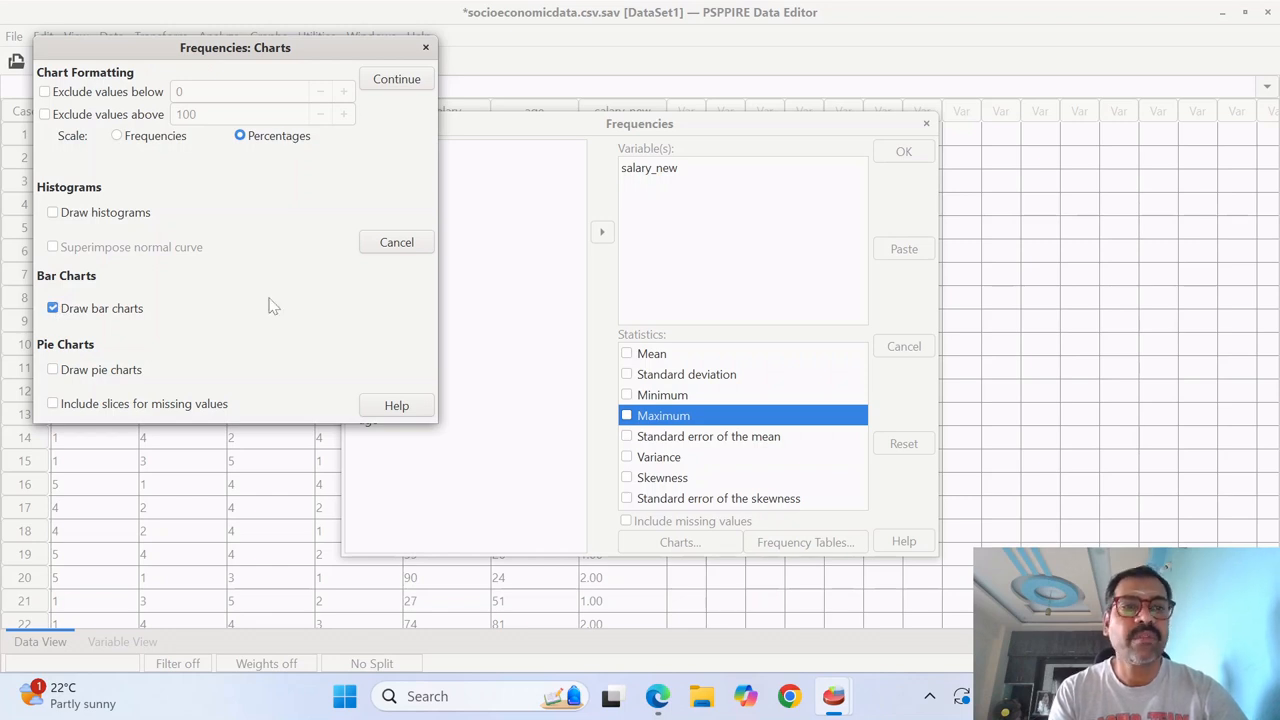
{"action": "left_click", "coordinate": [400, 82]}
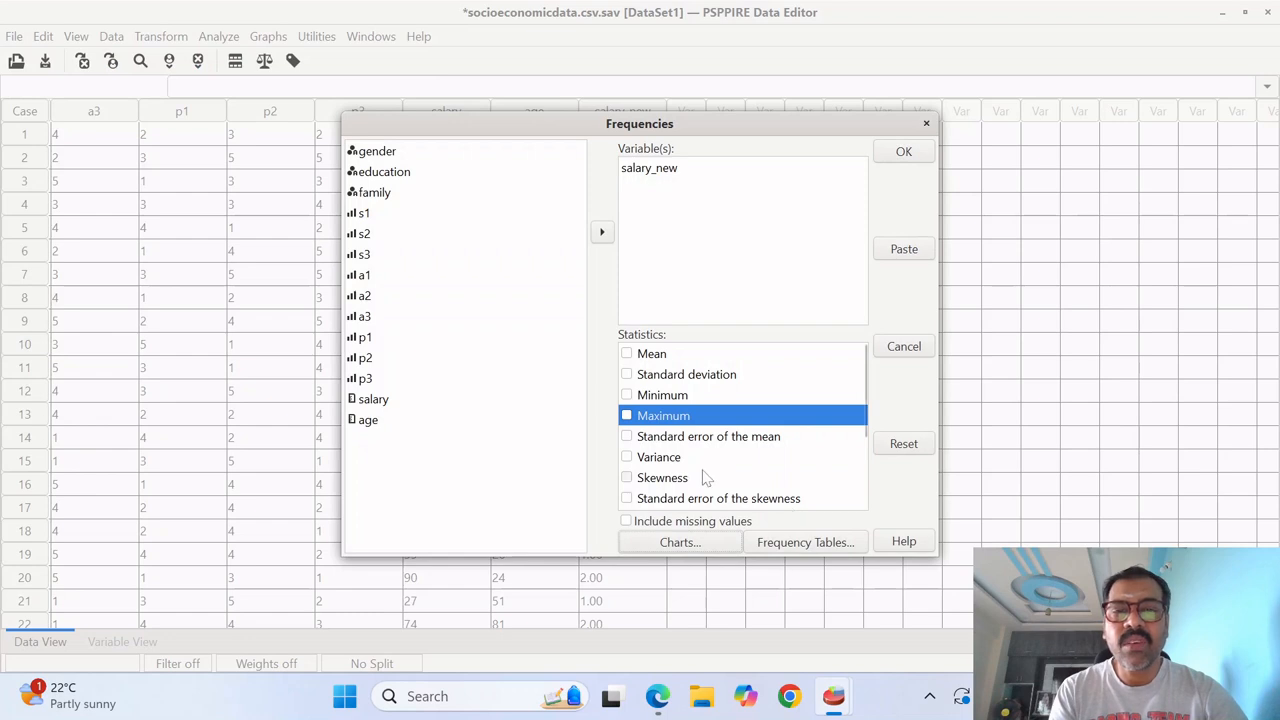
- Set the frequency tables to never display and run the salary_new analysis
{"action": "left_click", "coordinate": [822, 540]}
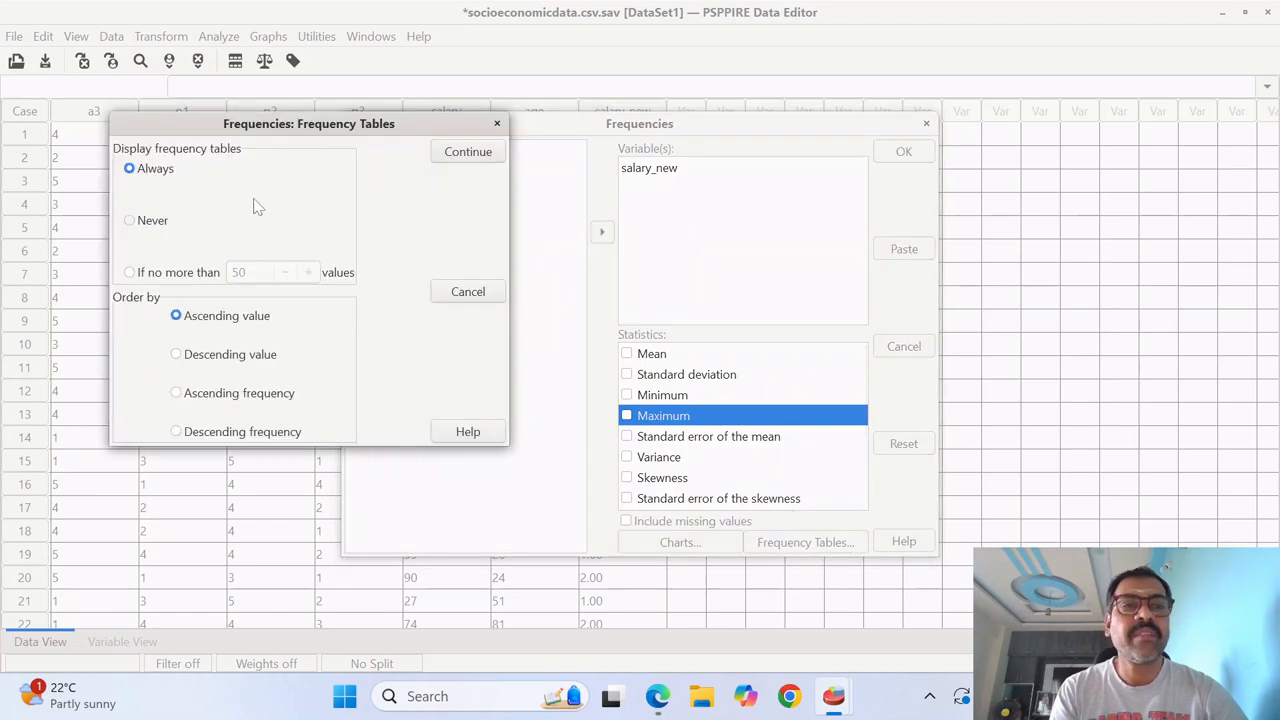
{"action": "left_click", "coordinate": [130, 221]}
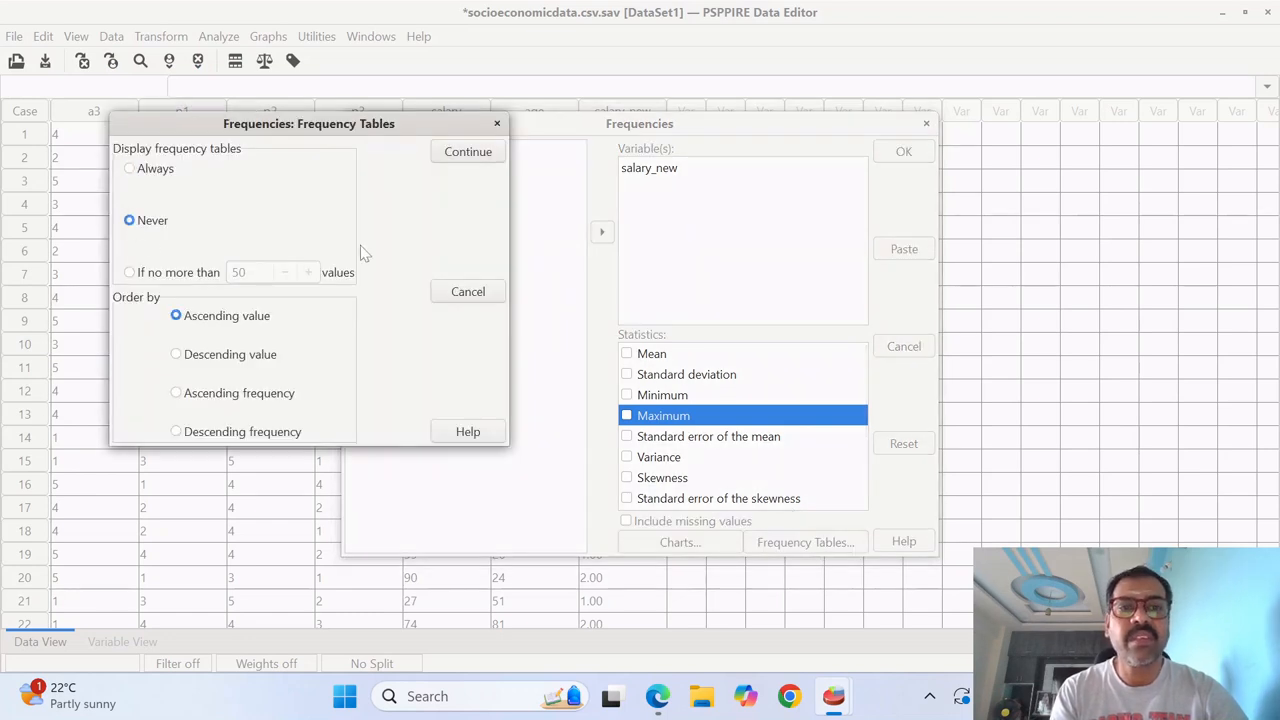
{"action": "left_click", "coordinate": [465, 158]}
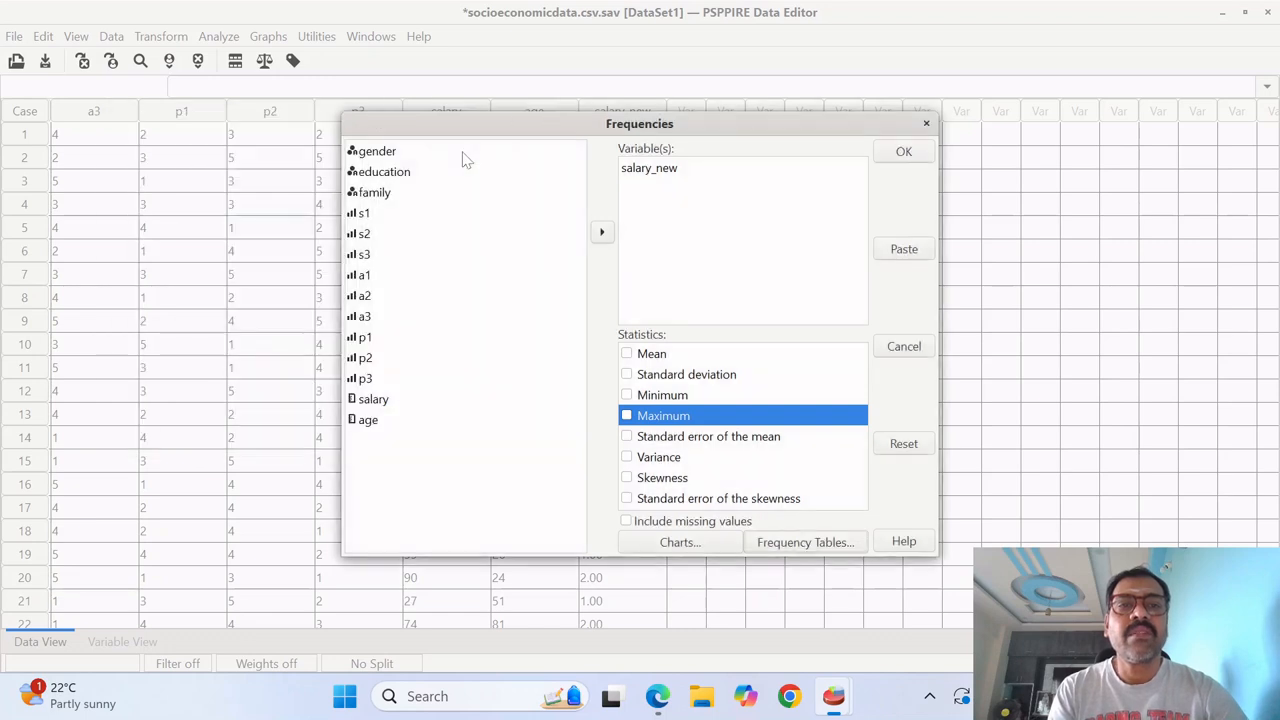
{"action": "left_click", "coordinate": [906, 154]}
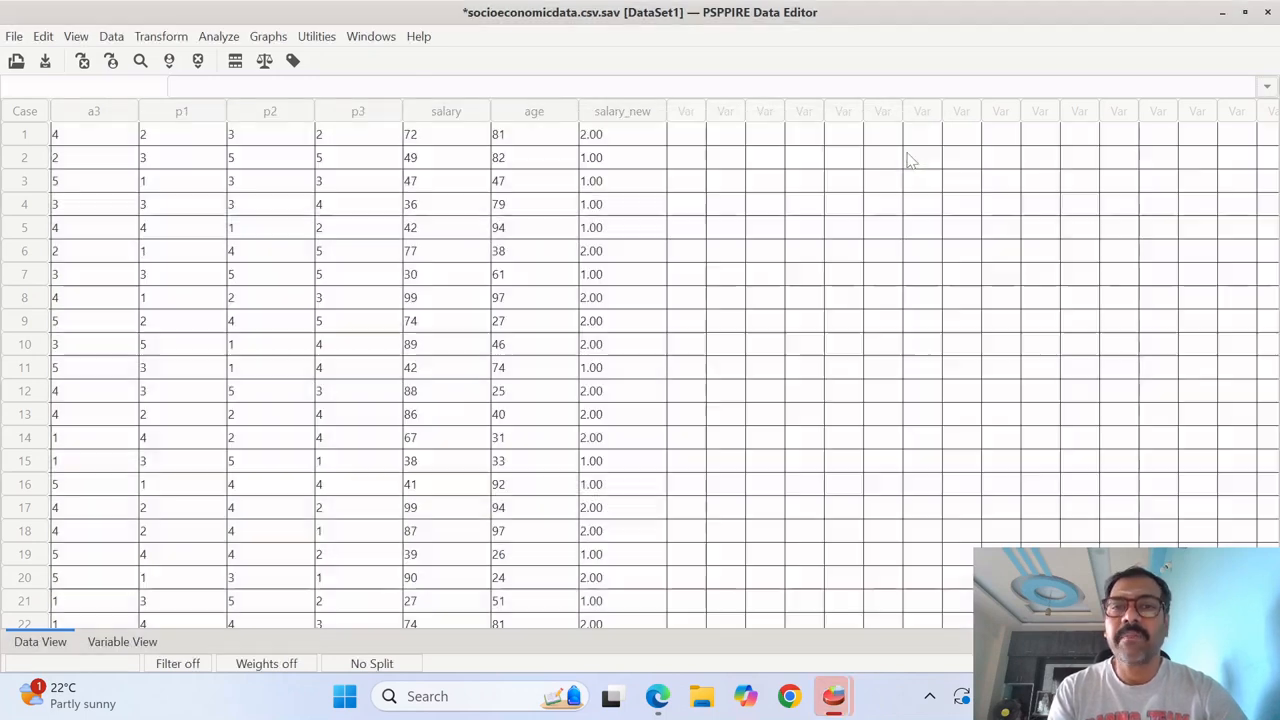
- Switch to the PSPPIRE Output Viewer and compare the salary particulars bar chart with the frequency table and pie chart
{"action": "mouse_move", "coordinate": [833, 696]}
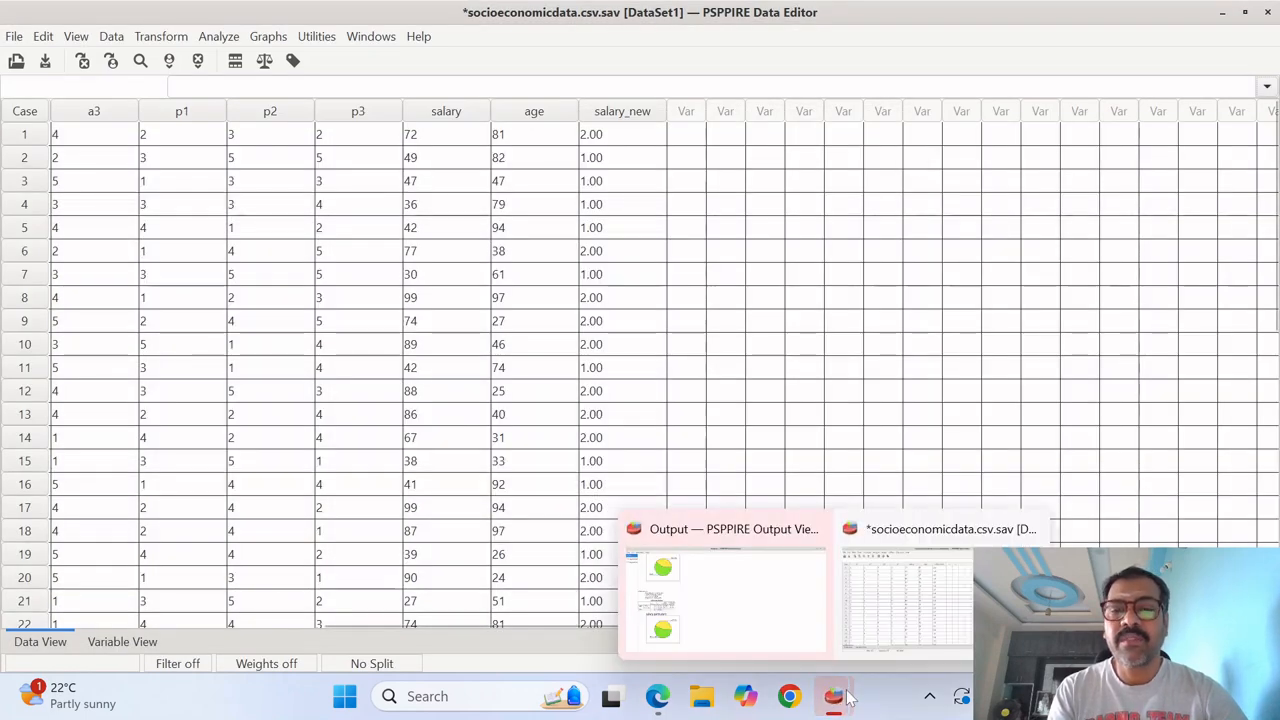
{"action": "left_click", "coordinate": [730, 620]}
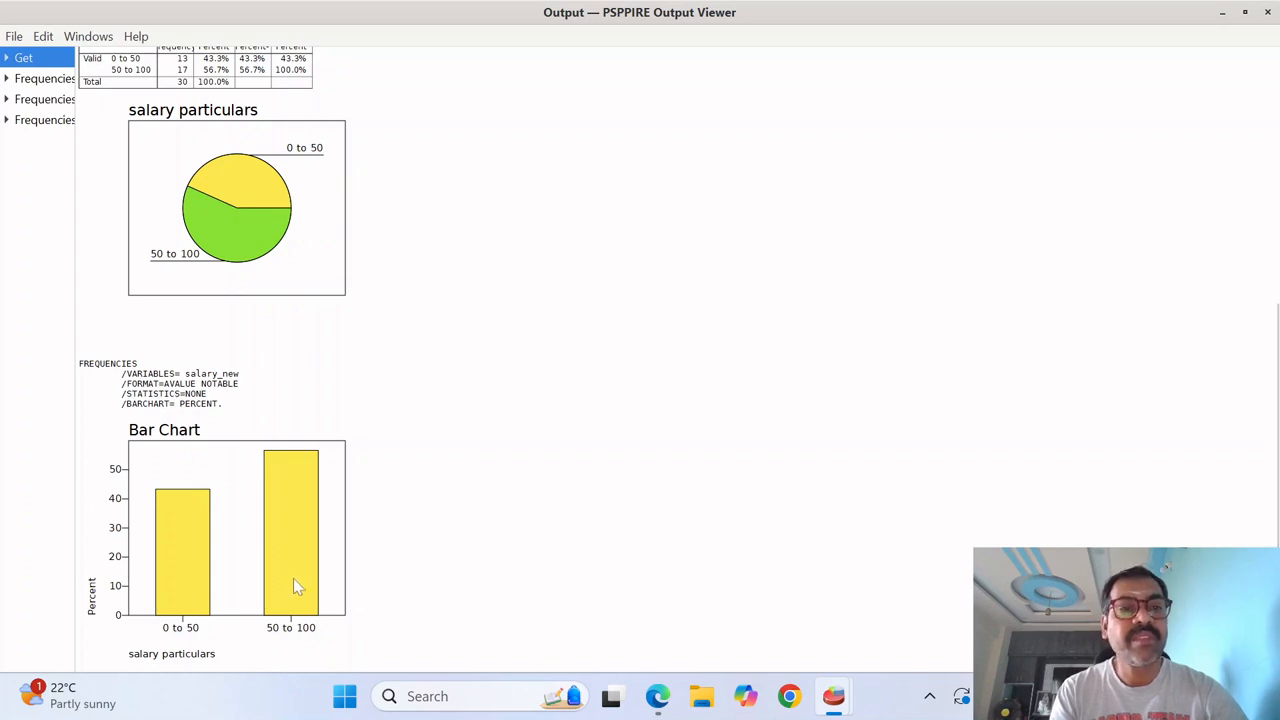
{"action": "scroll", "coordinate": [293, 578], "scroll_direction": "up", "scroll_amount": 3}
{"action": "left_click_drag", "start_coordinate": [1278, 461], "coordinate": [1278, 463]}
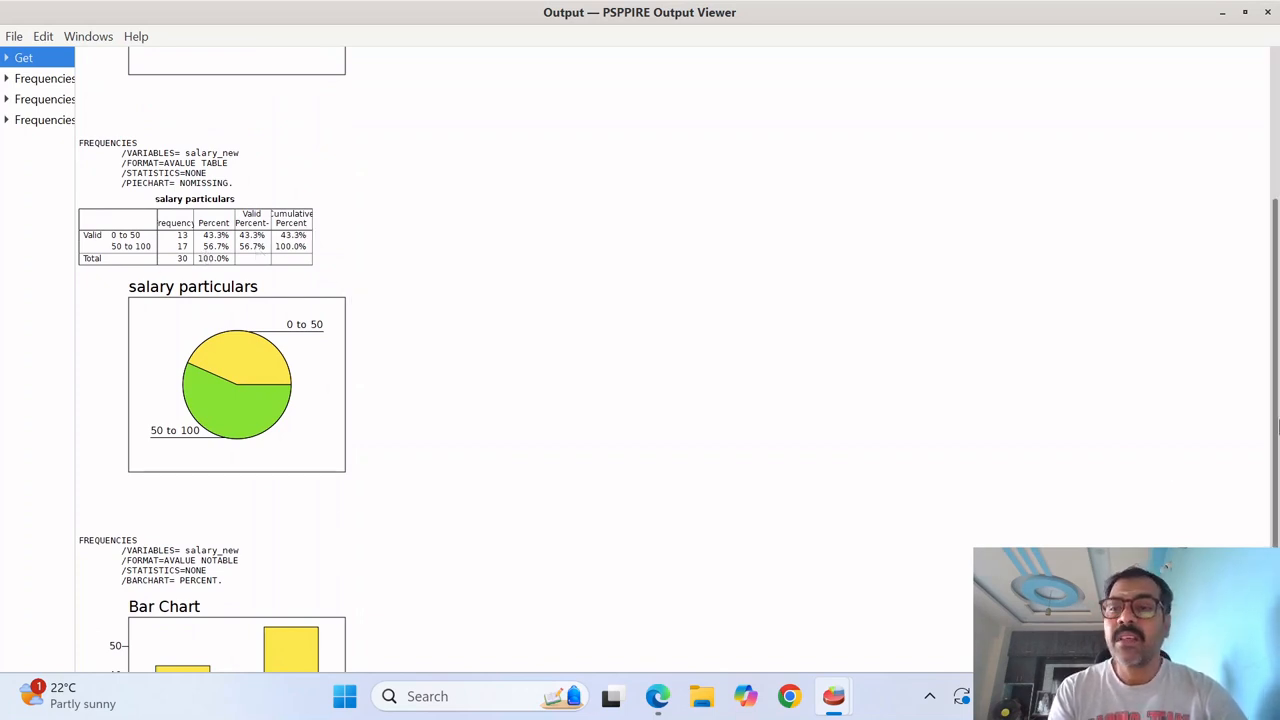
{"action": "scroll", "coordinate": [1274, 424], "scroll_direction": "down", "scroll_amount": 3}
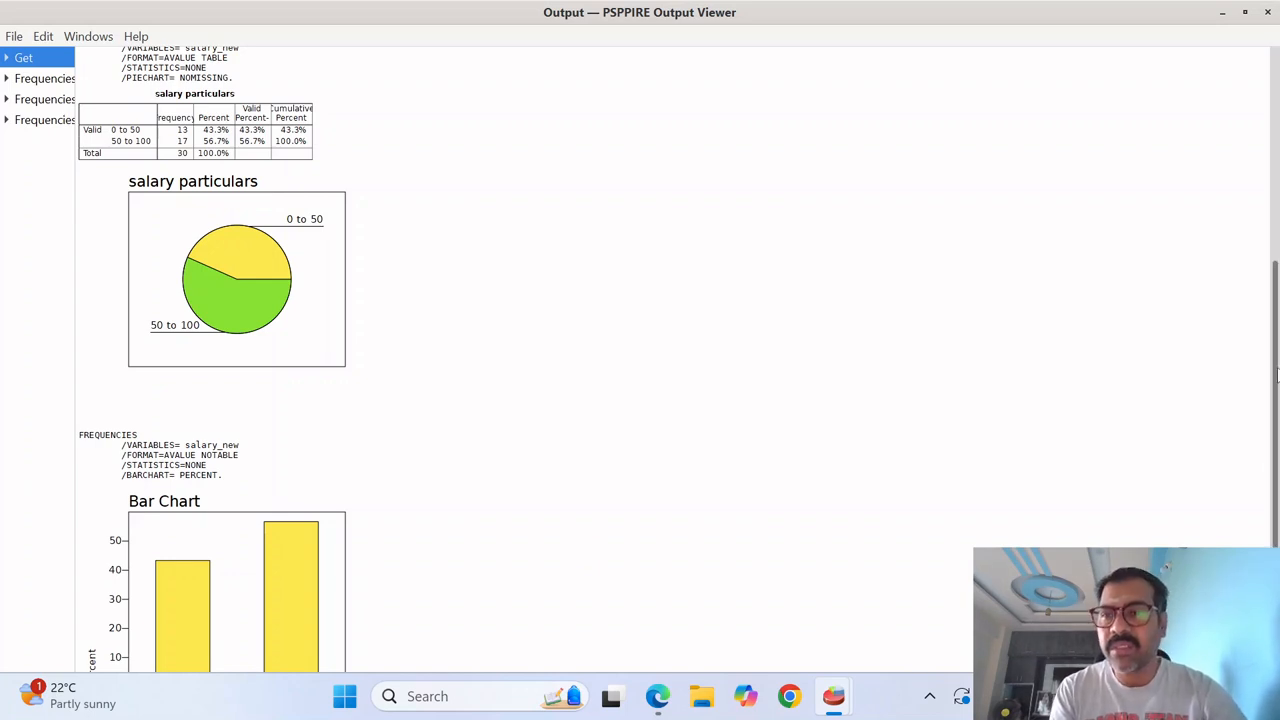
{"action": "left_click_drag", "start_coordinate": [1276, 372], "coordinate": [1276, 452]}
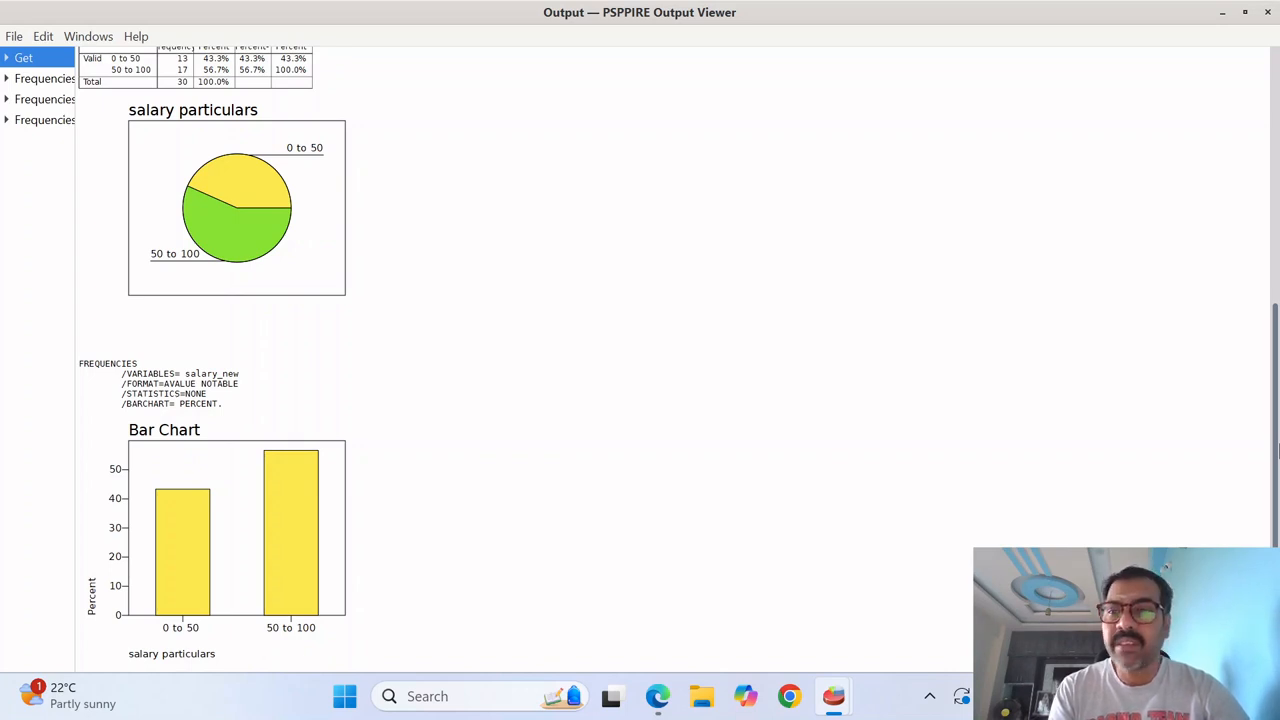
{"action": "left_click_drag", "start_coordinate": [1277, 452], "coordinate": [1277, 402]}
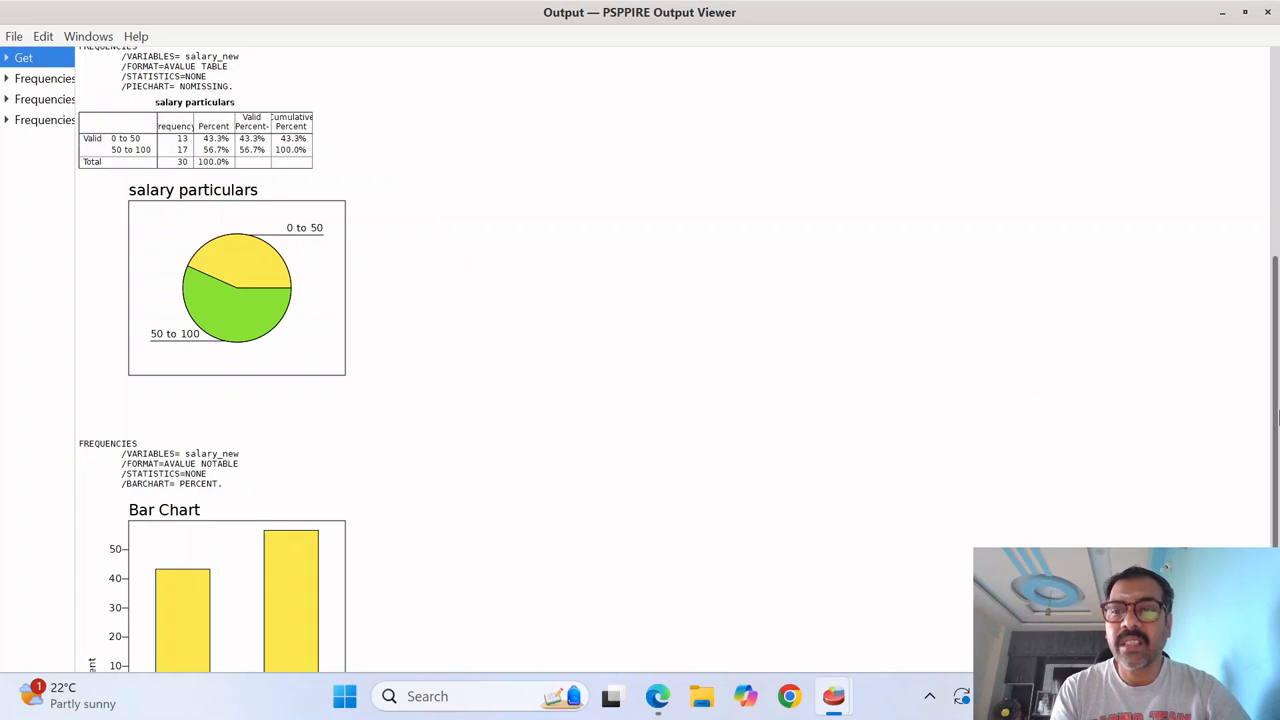
{"action": "scroll", "coordinate": [1272, 512], "scroll_direction": "down", "scroll_amount": 2}
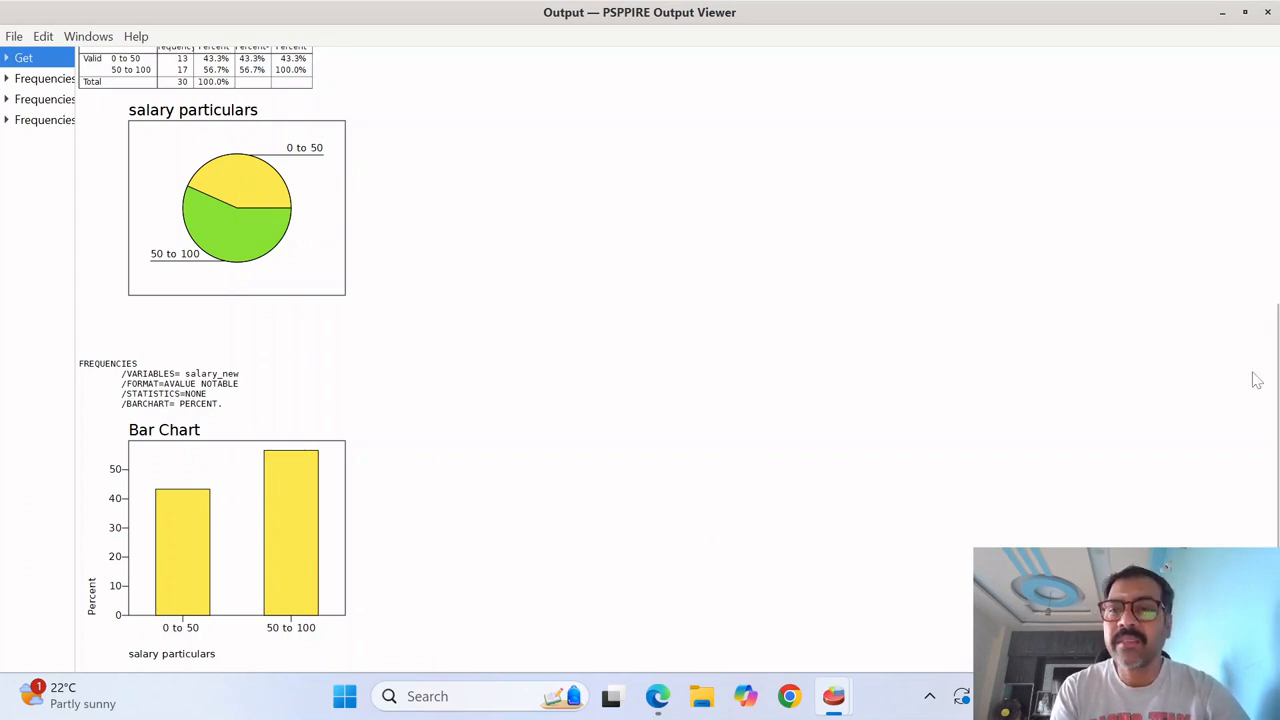
{"action": "scroll", "coordinate": [1275, 190], "scroll_direction": "up", "scroll_amount": 5}
{"action": "scroll", "coordinate": [1275, 190], "scroll_direction": "up", "scroll_amount": 1}
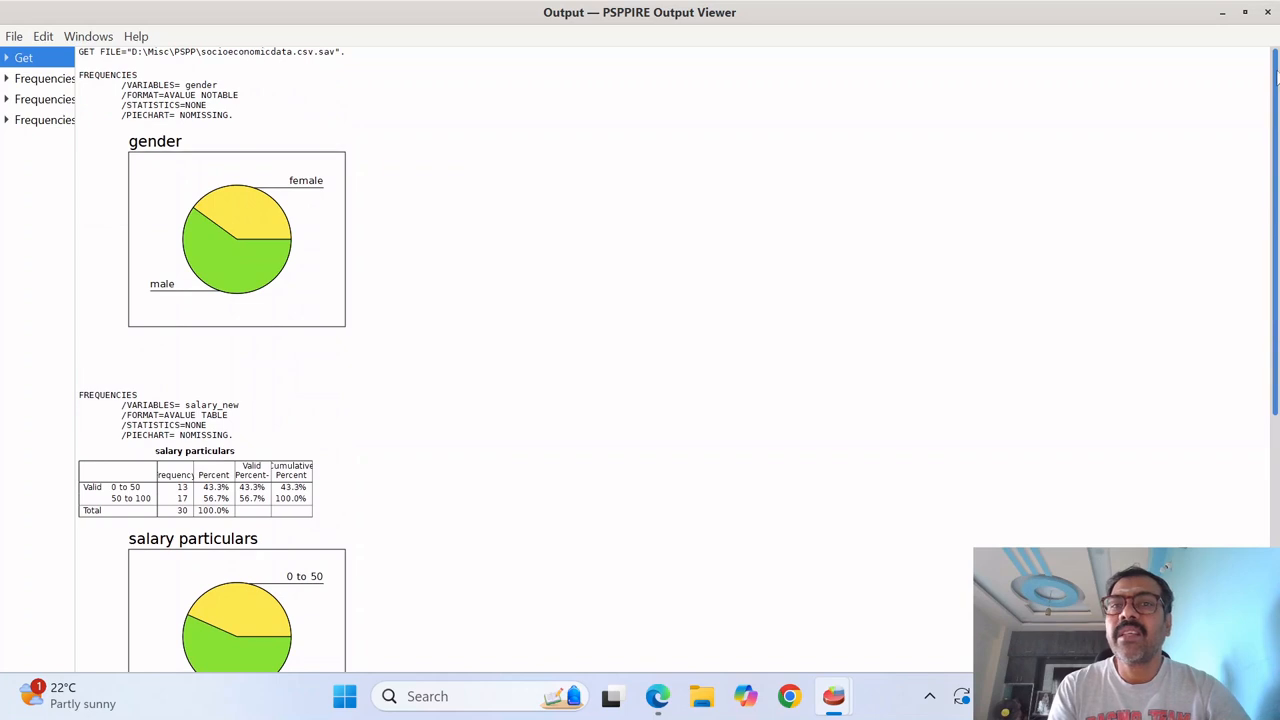
- Close the Output Viewer and start a Barchart from the Data Editor
{"action": "left_click", "coordinate": [1268, 11]}
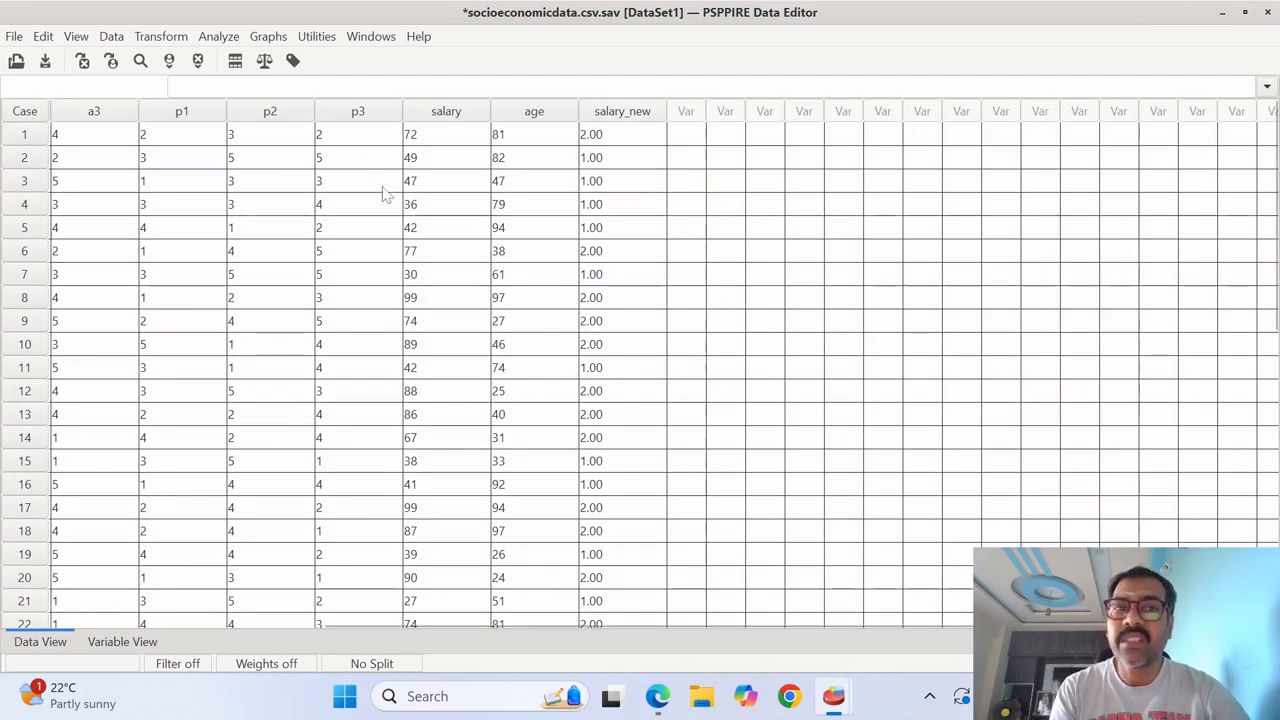
{"action": "left_click", "coordinate": [314, 38]}
{"action": "mouse_move", "coordinate": [262, 40]}
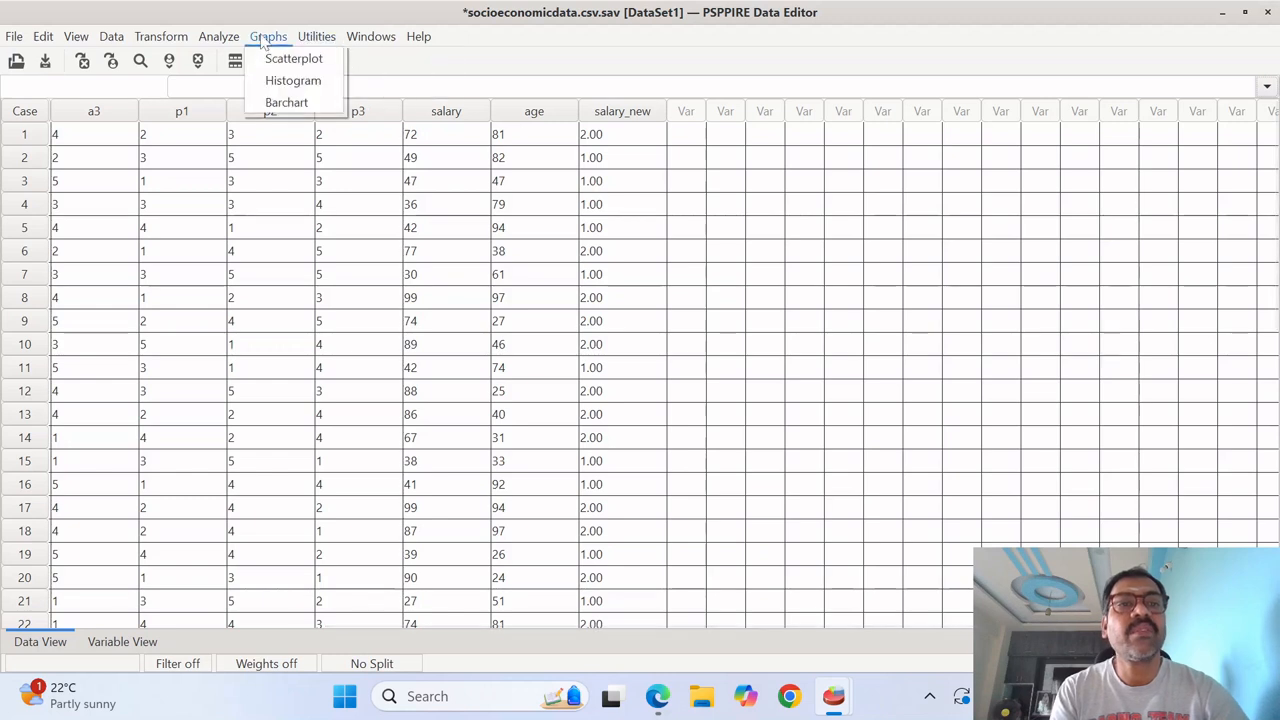
{"action": "left_click", "coordinate": [287, 103]}
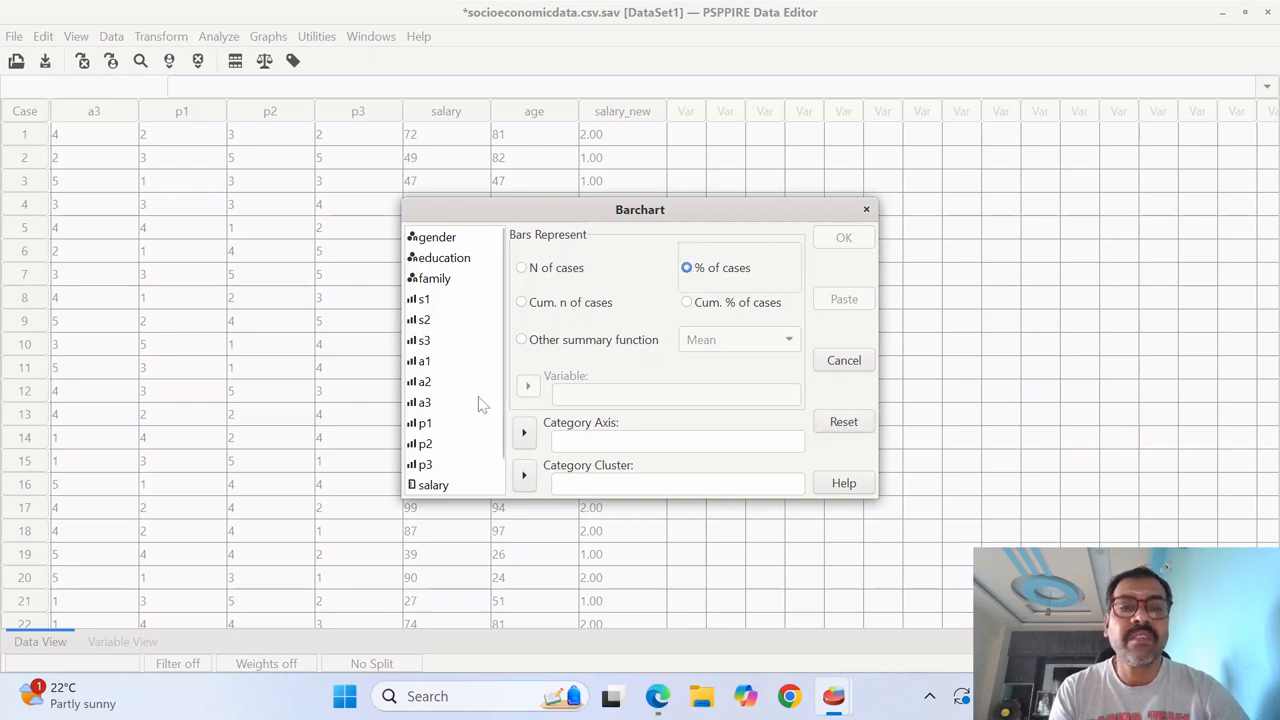
- Assign gender as the category axis and salary particulars as the category cluster of the bar chart
{"action": "left_click", "coordinate": [440, 242]}
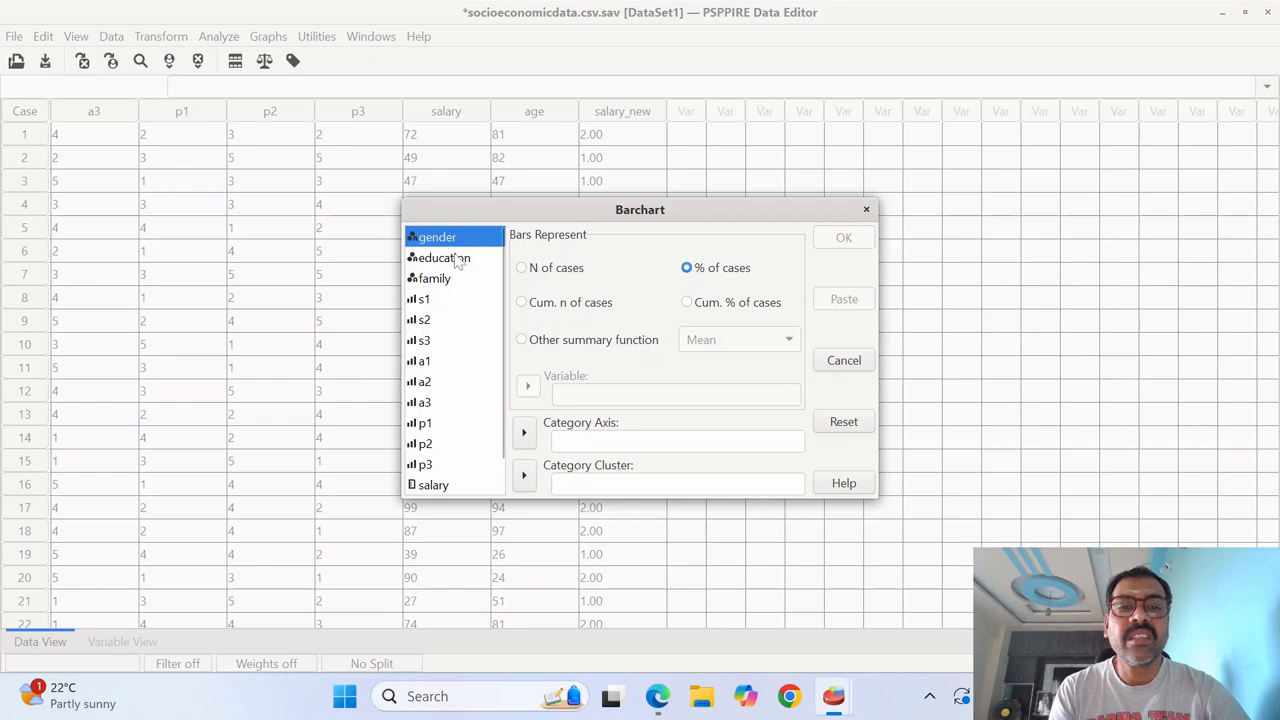
{"action": "left_click", "coordinate": [525, 434]}
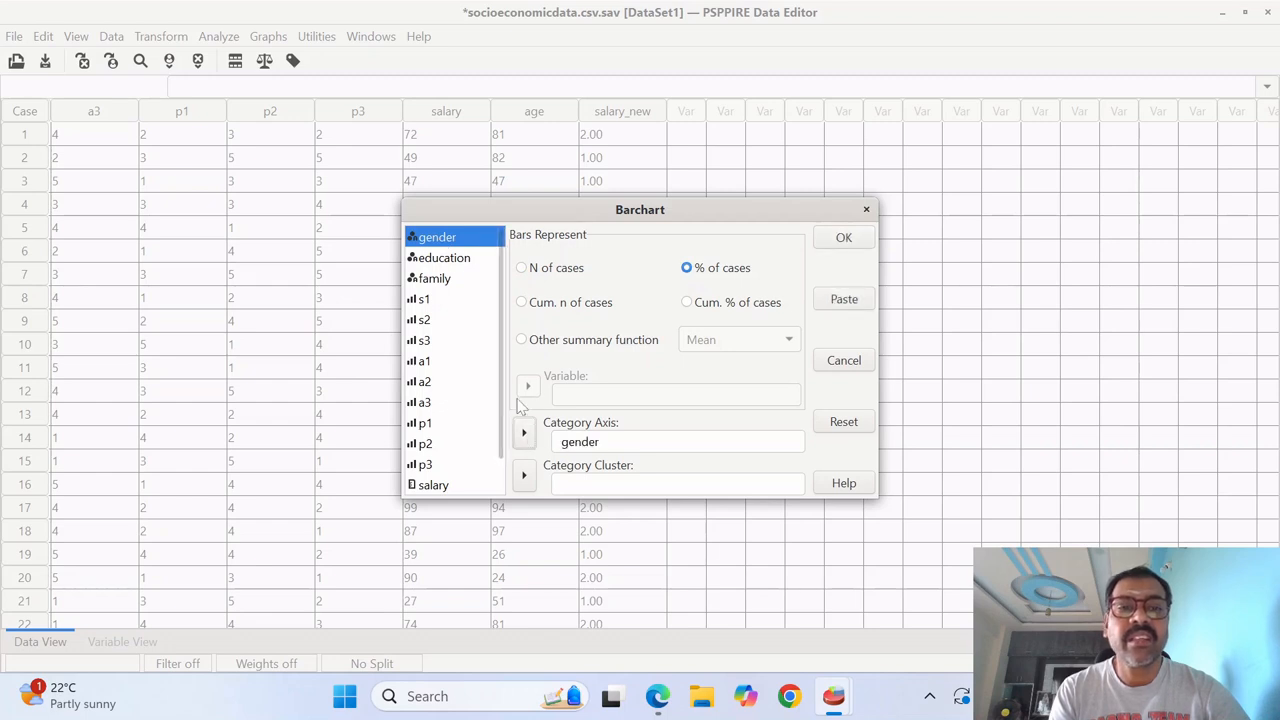
{"action": "scroll", "coordinate": [503, 366], "scroll_direction": "down", "scroll_amount": 2}
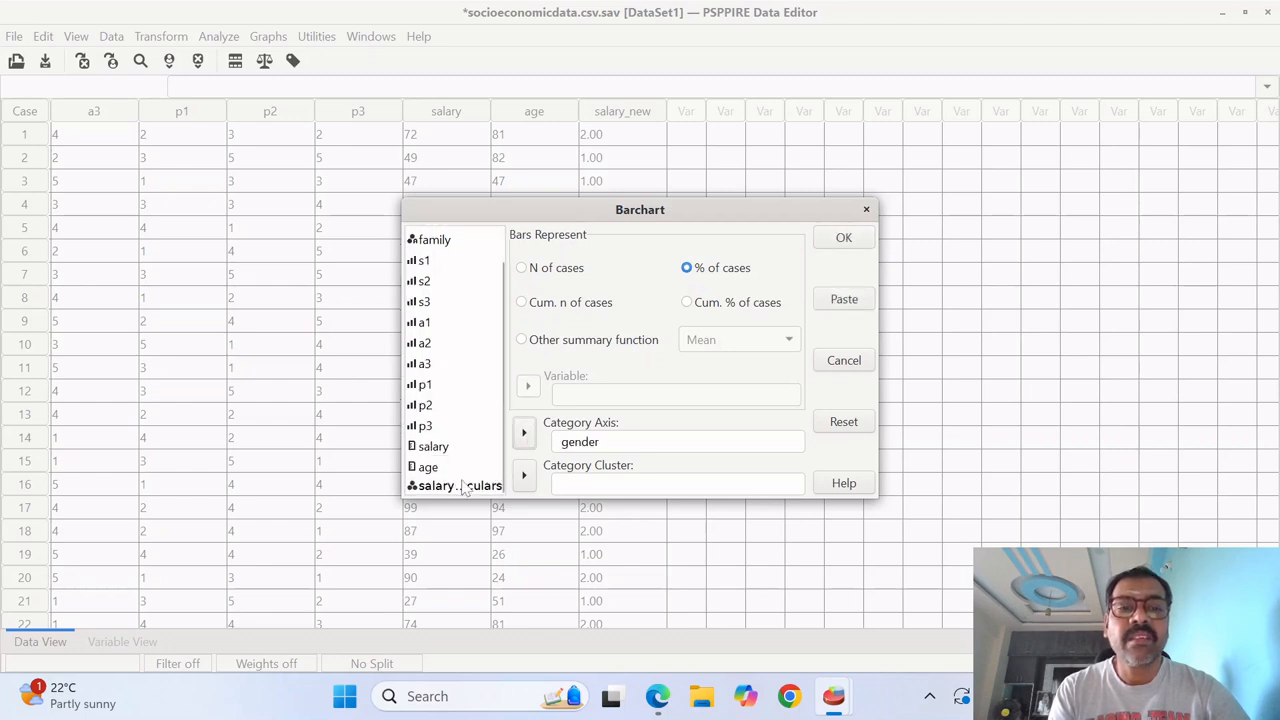
{"action": "left_click", "coordinate": [463, 486]}
{"action": "left_click", "coordinate": [524, 477]}
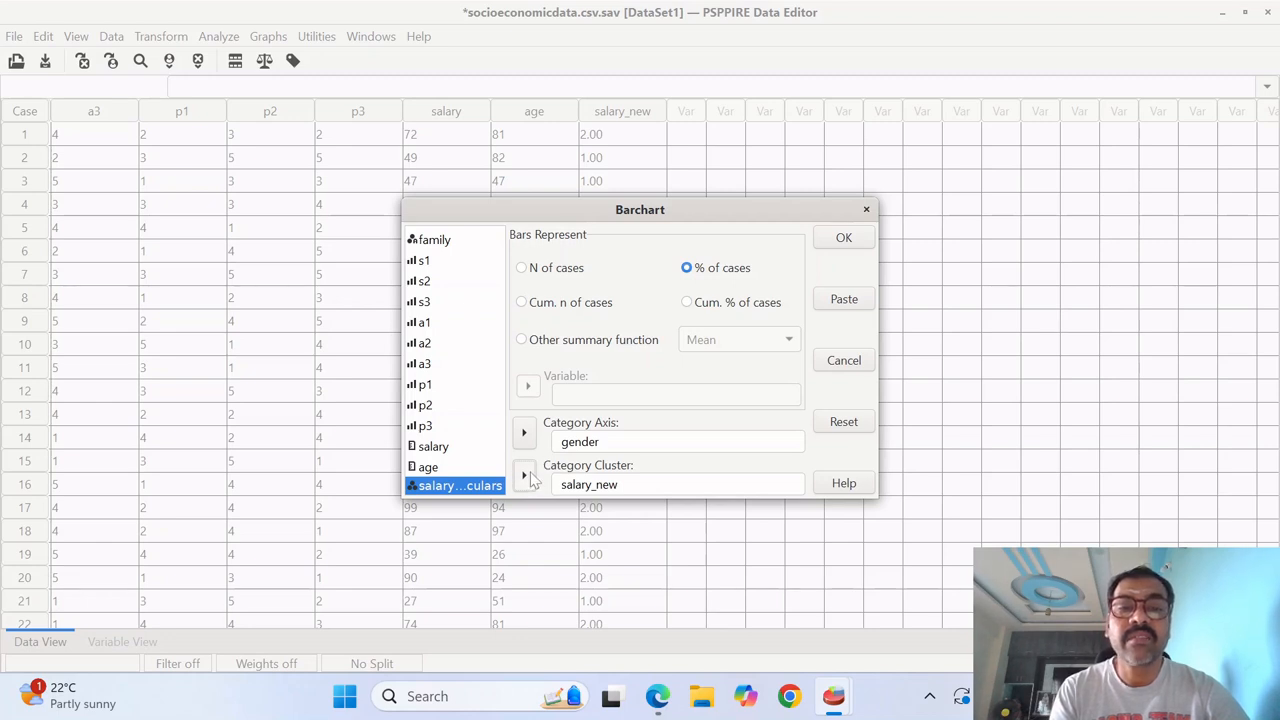
- Remove salary_new from the category cluster and gender from the category axis
{"action": "left_click", "coordinate": [590, 484]}
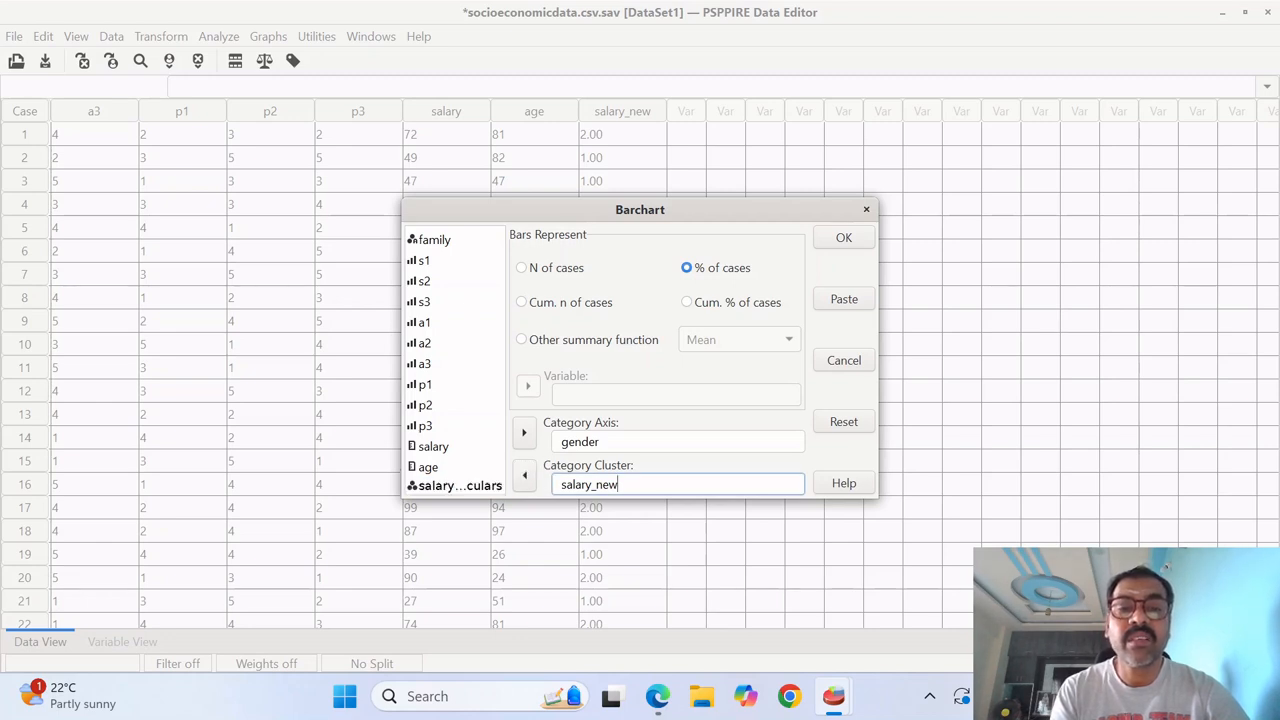
{"action": "left_click", "coordinate": [524, 475]}
{"action": "left_click", "coordinate": [606, 442]}
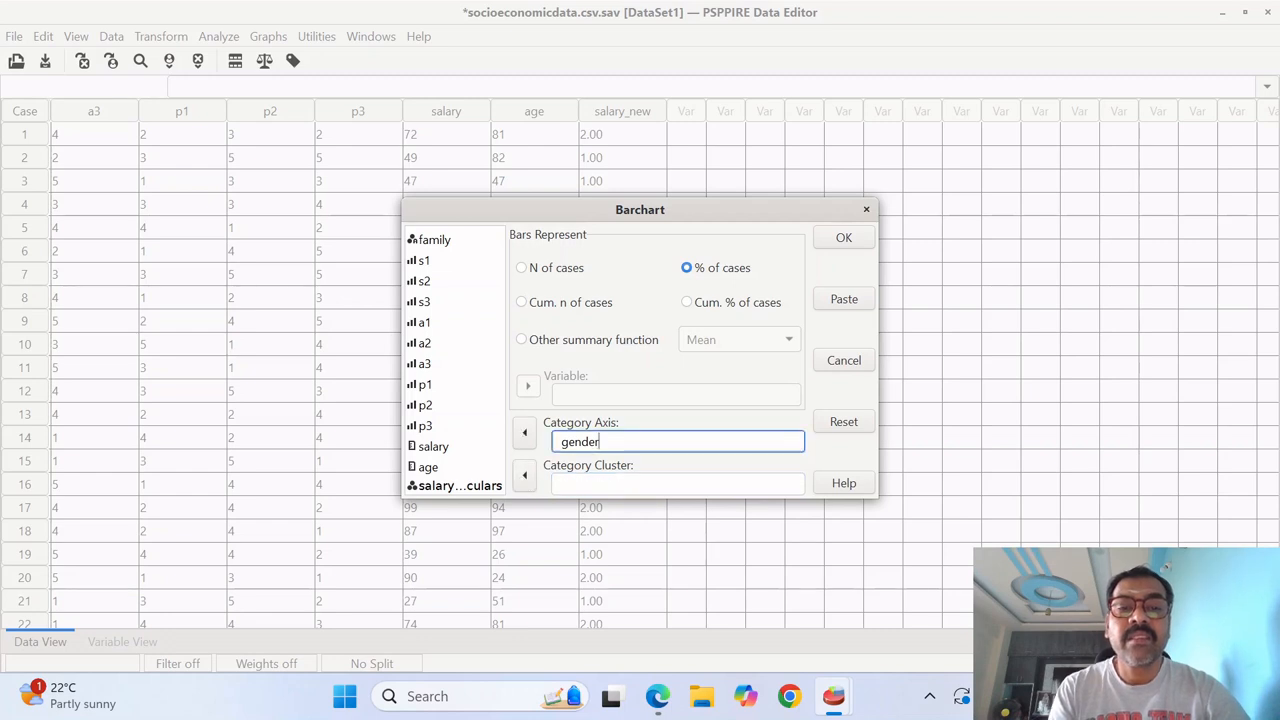
{"action": "left_click", "coordinate": [526, 434]}
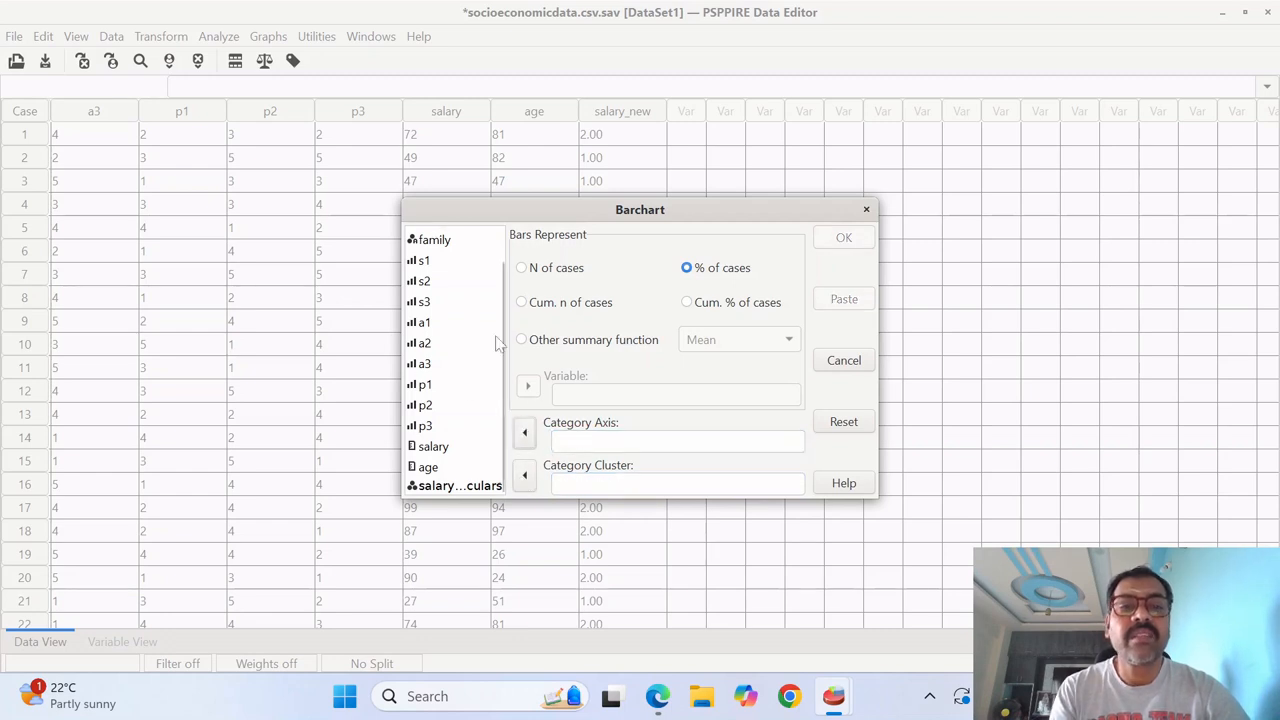
{"action": "scroll", "coordinate": [505, 268], "scroll_direction": "up", "scroll_amount": 2}
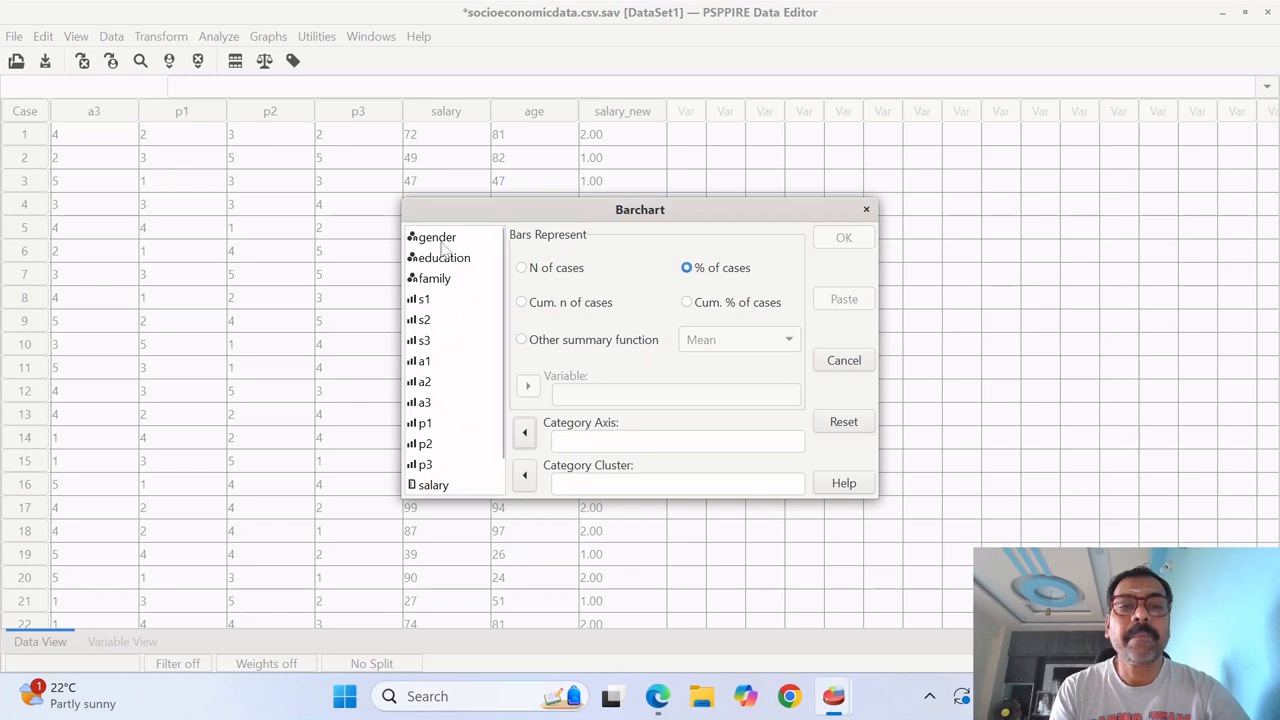
- Generate a bar chart with salary_new as the category axis and gender as the category cluster, and view it in the Output Viewer
{"action": "left_click", "coordinate": [440, 240]}
{"action": "left_click", "coordinate": [524, 476]}
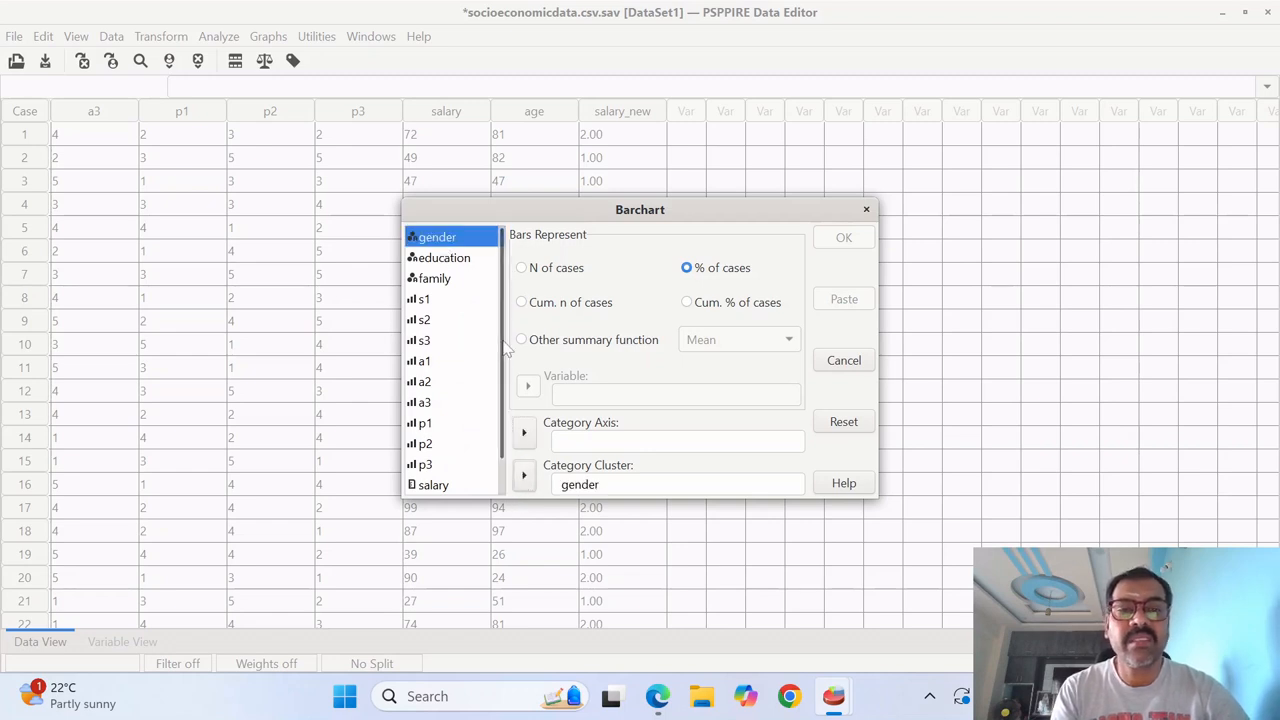
{"action": "scroll", "coordinate": [440, 420], "scroll_direction": "down", "scroll_amount": 2}
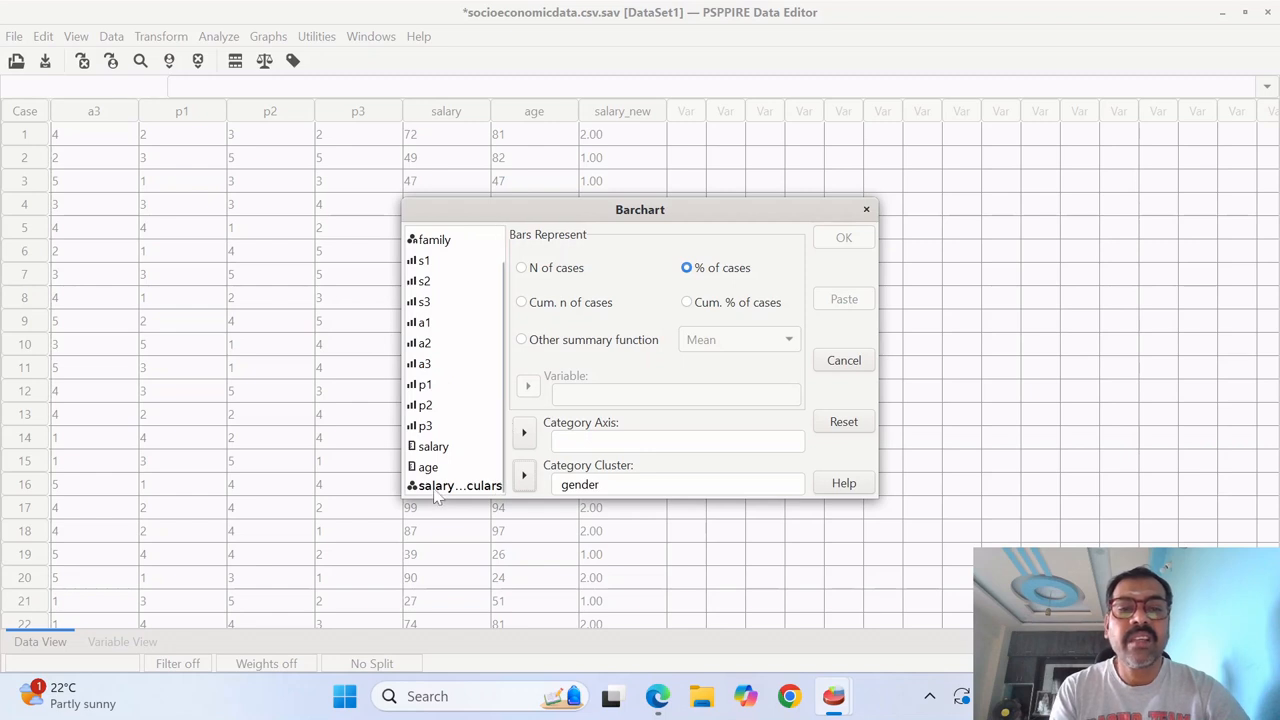
{"action": "left_click", "coordinate": [440, 486]}
{"action": "left_click", "coordinate": [524, 432]}
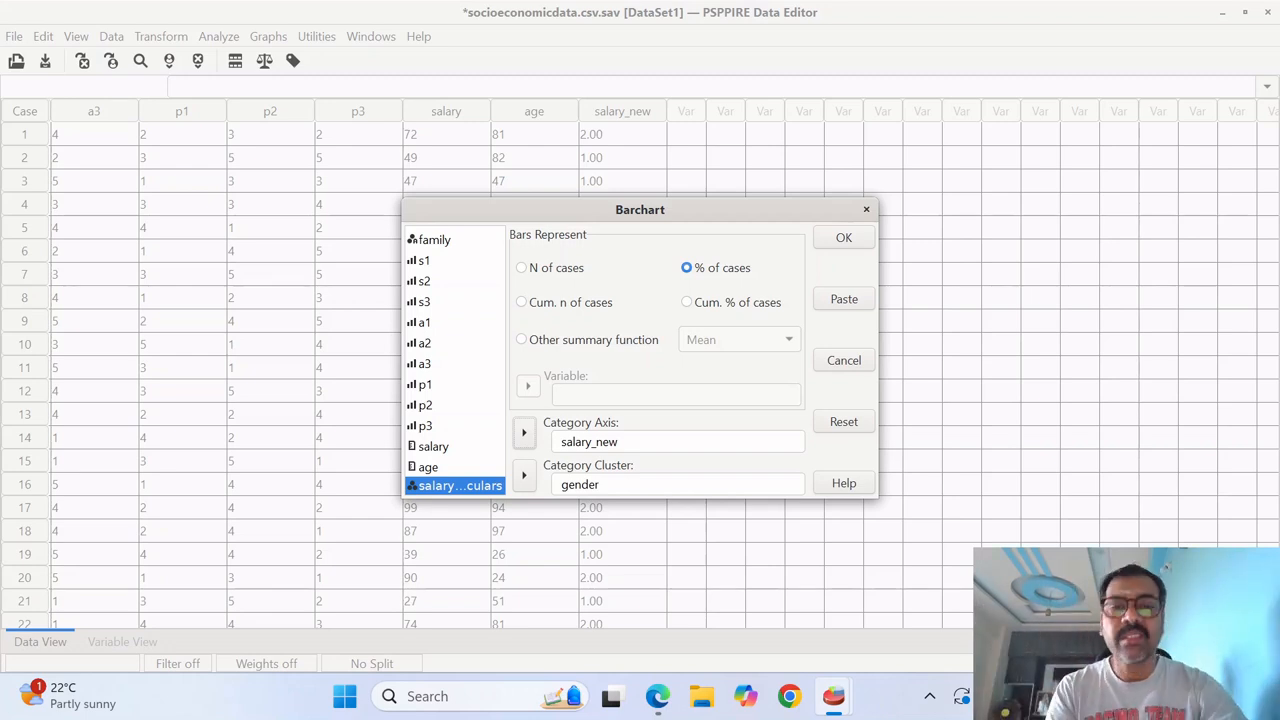
{"action": "left_click", "coordinate": [852, 241]}
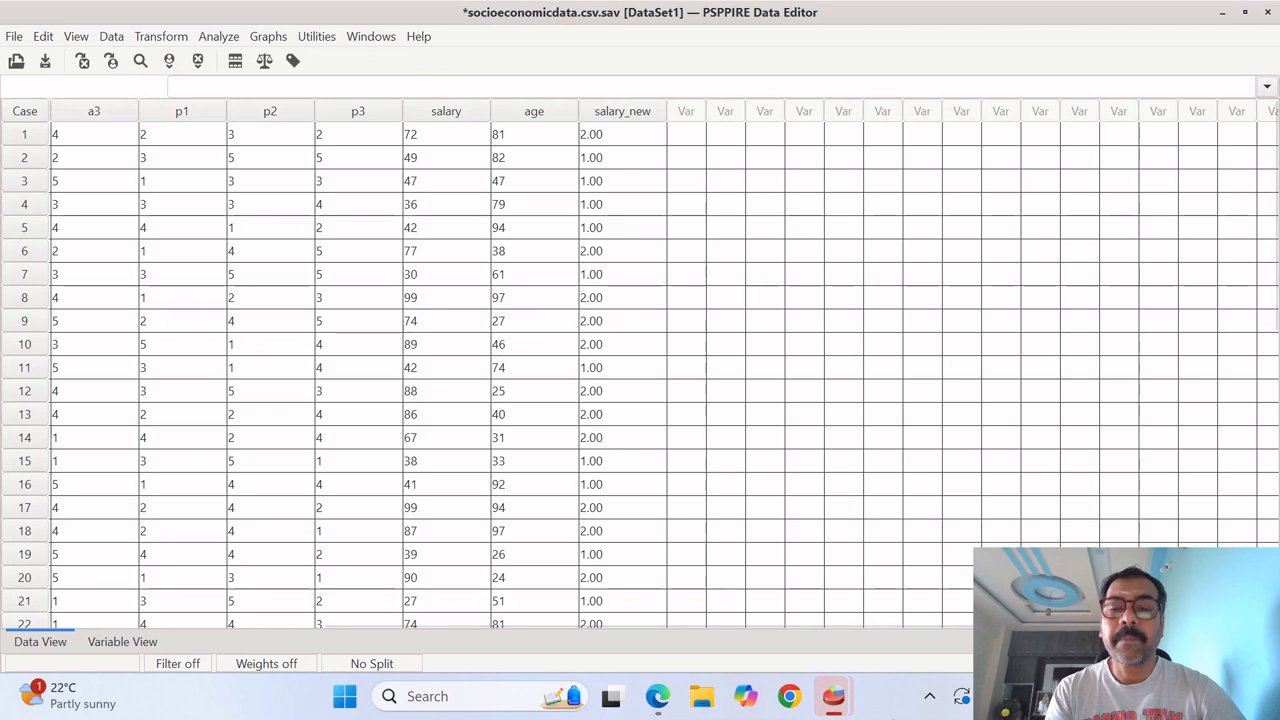
{"action": "mouse_move", "coordinate": [848, 712]}
{"action": "left_click", "coordinate": [757, 626]}
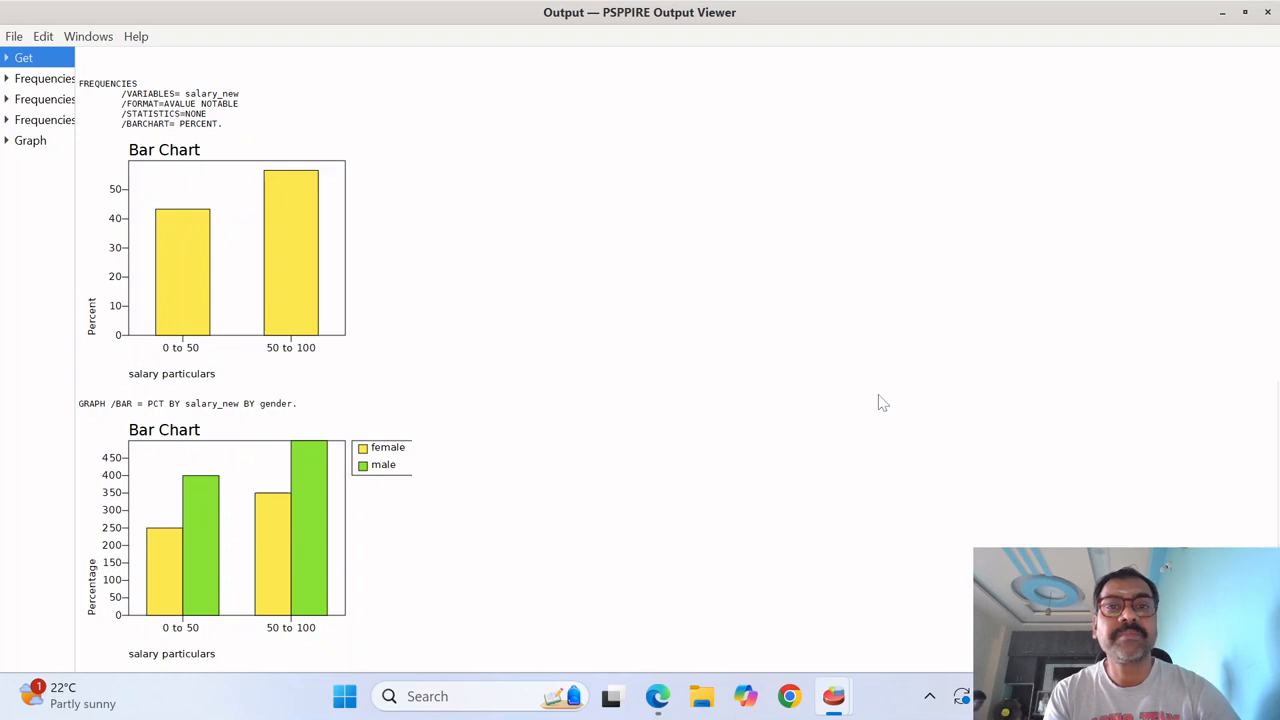
- Rerun Frequencies for salary_new from the Data Editor with frequency tables set to Always, and view the resulting table and chart
{"action": "key", "text": "alt+Tab"}
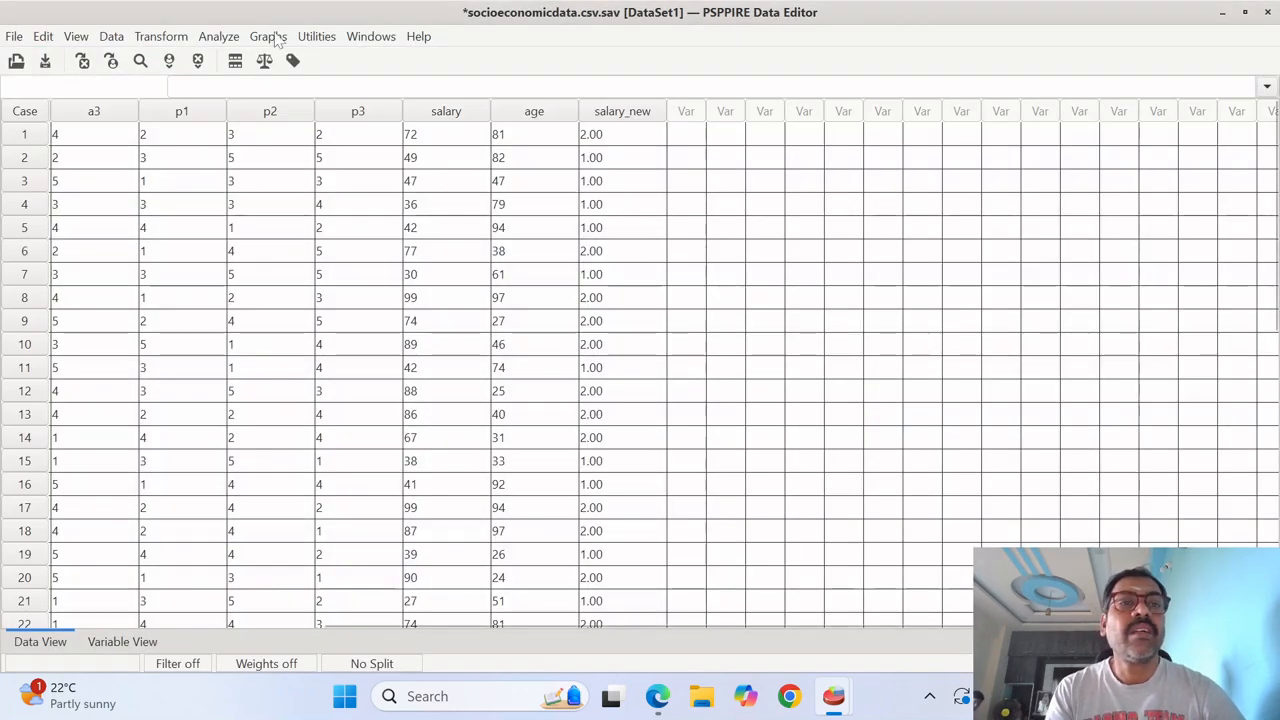
{"action": "left_click", "coordinate": [212, 38]}
{"action": "mouse_move", "coordinate": [362, 60]}
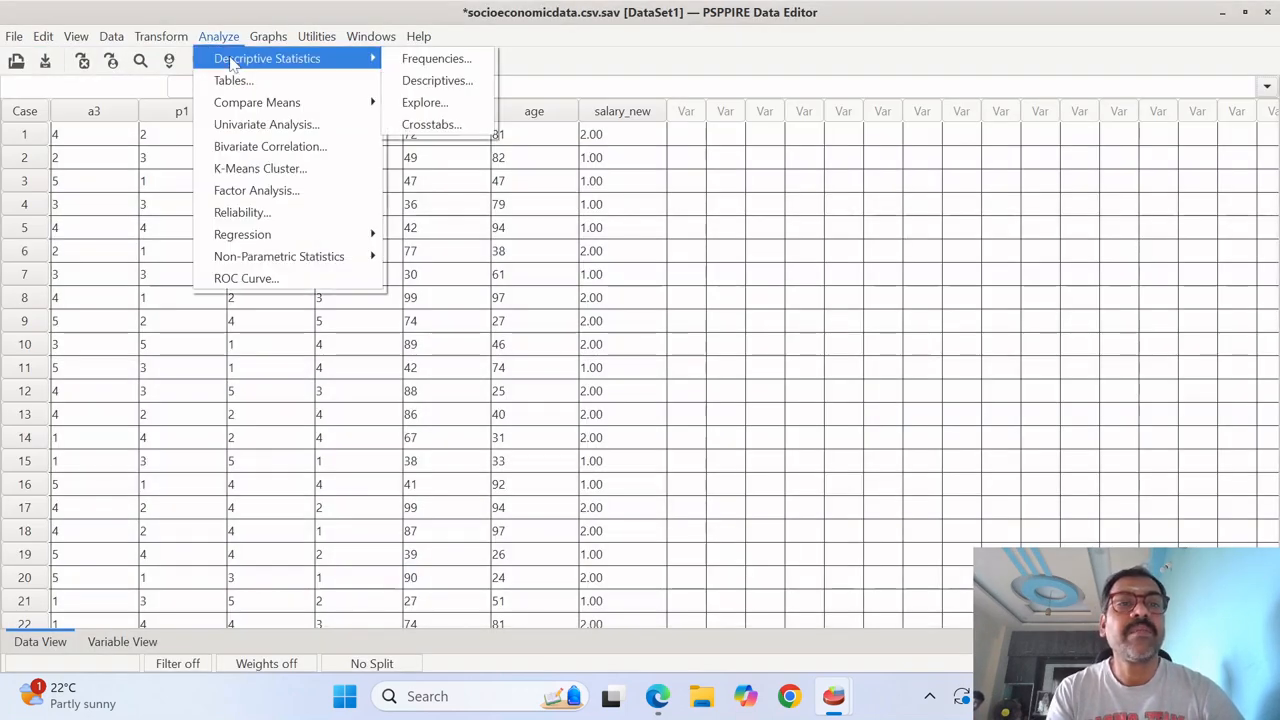
{"action": "left_click", "coordinate": [430, 58]}
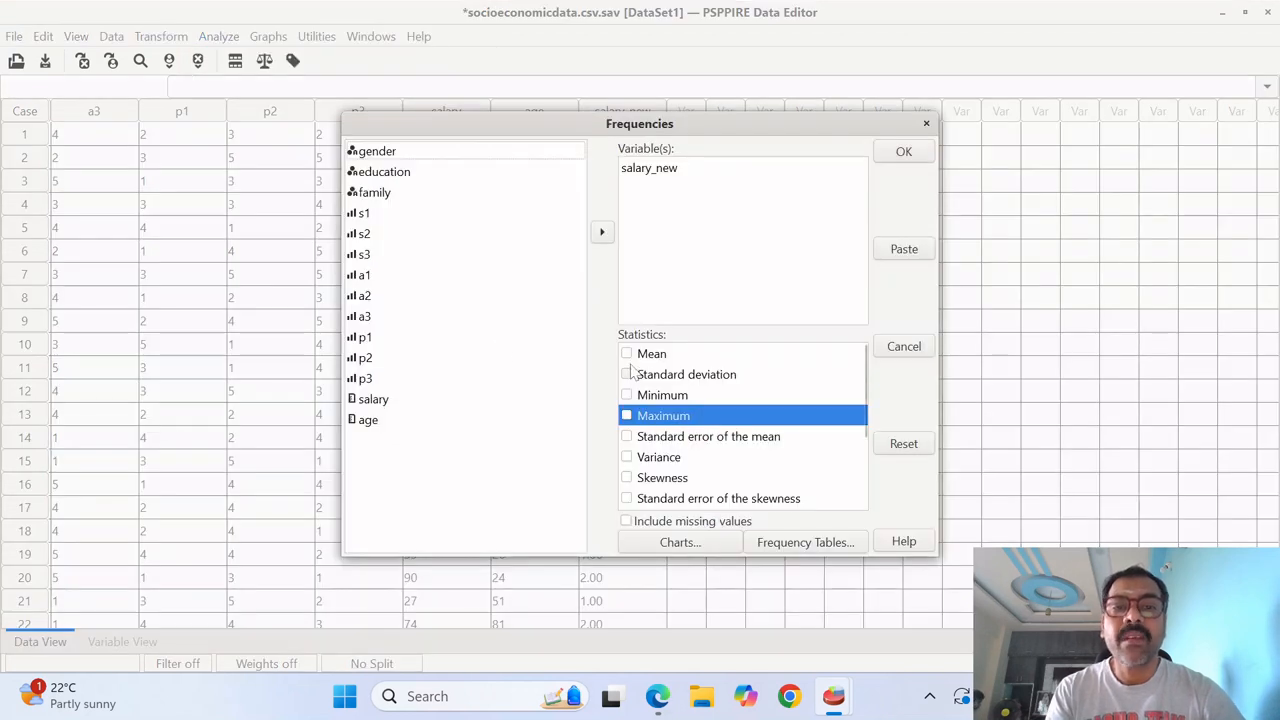
{"action": "left_click", "coordinate": [805, 541]}
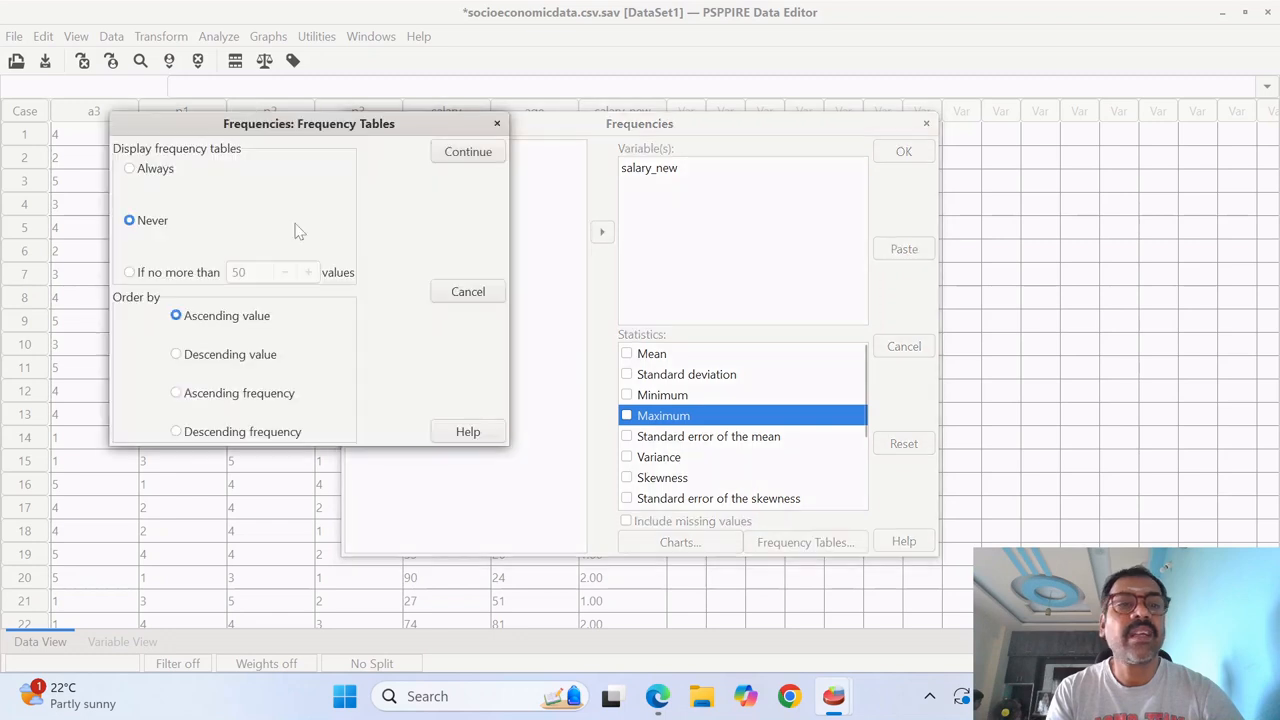
{"action": "left_click", "coordinate": [143, 172]}
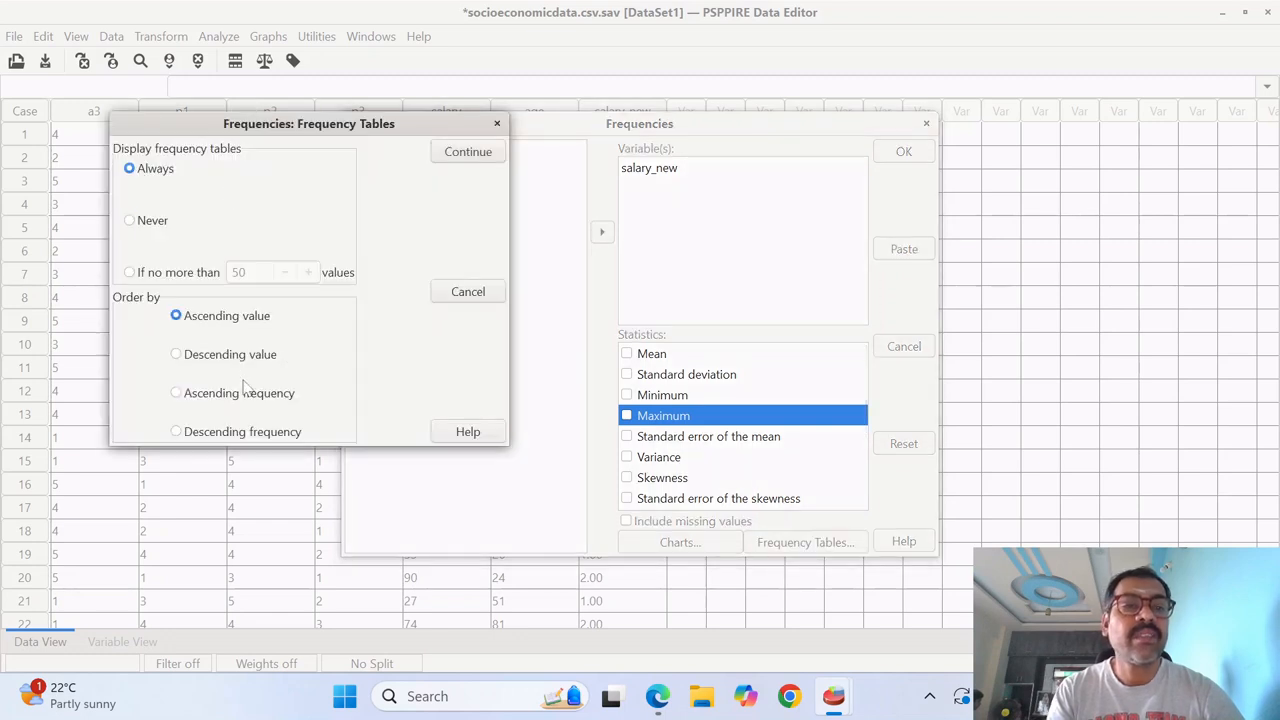
{"action": "left_click", "coordinate": [480, 156]}
{"action": "left_click", "coordinate": [920, 158]}
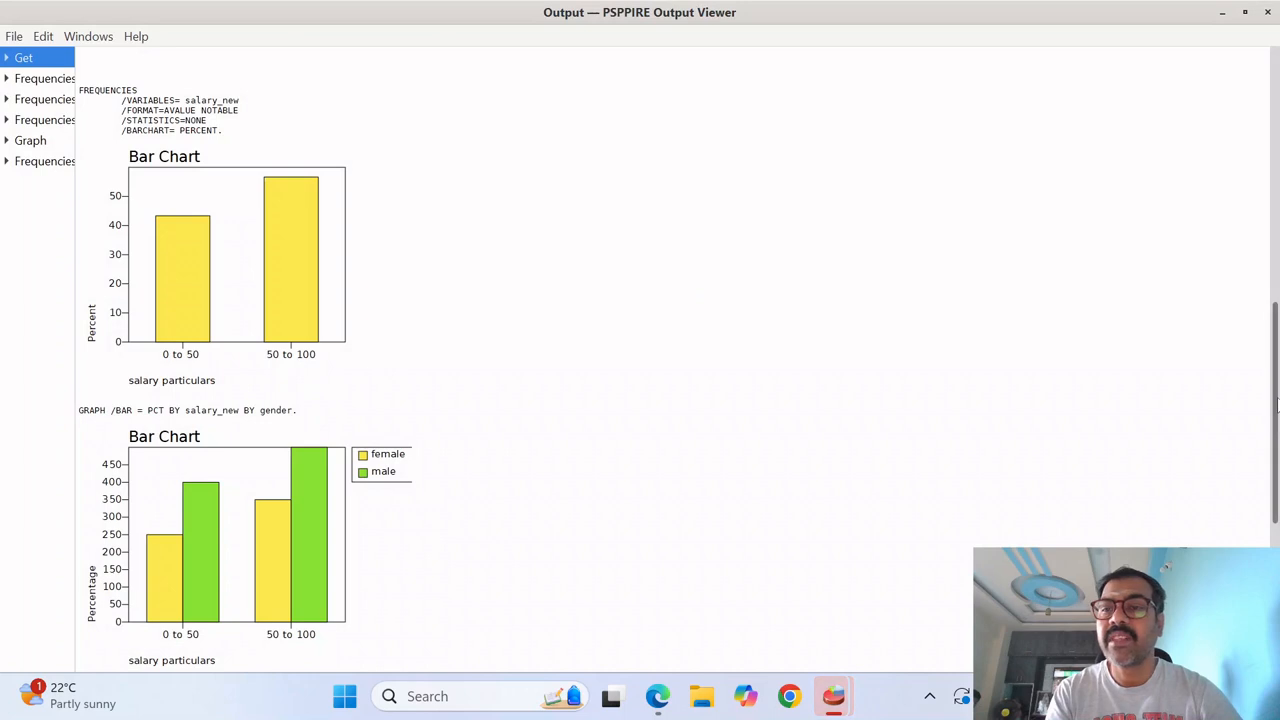
{"action": "left_click_drag", "start_coordinate": [1277, 404], "coordinate": [1277, 550]}
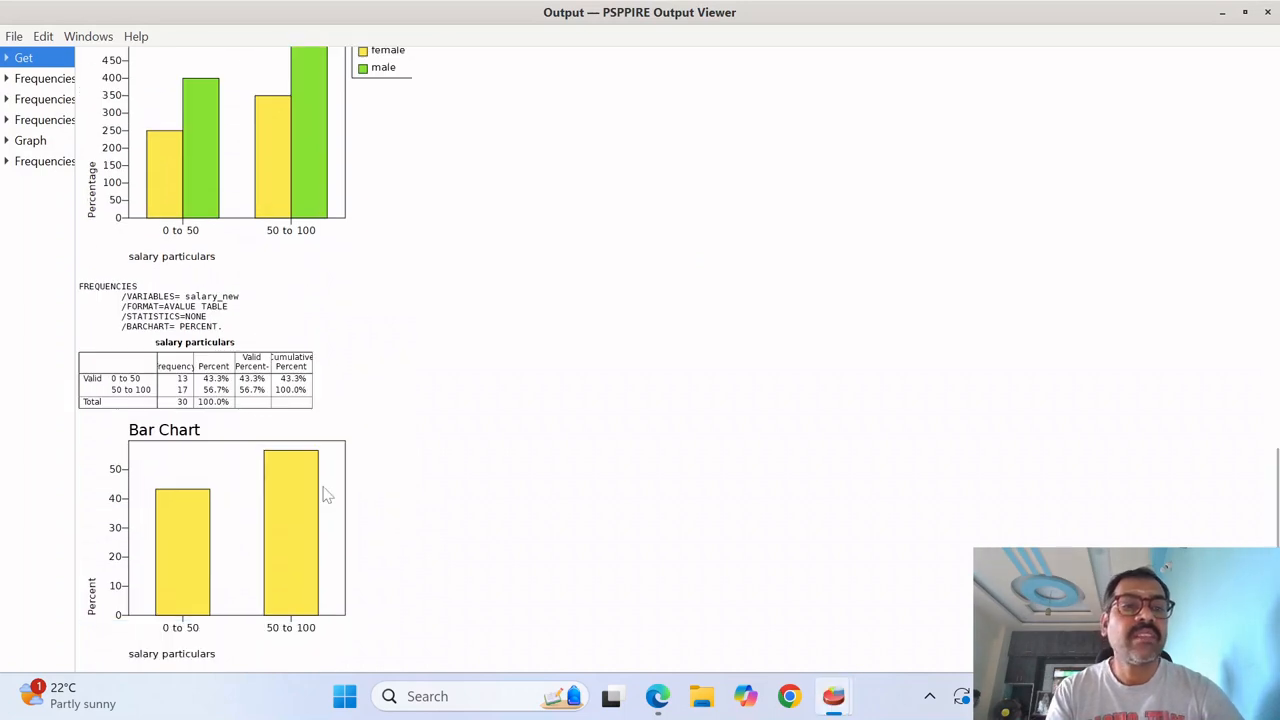
- Start a Scatterplot from the Data Editor and assign salary to the Y axis
{"action": "key", "text": "alt+Tab"}
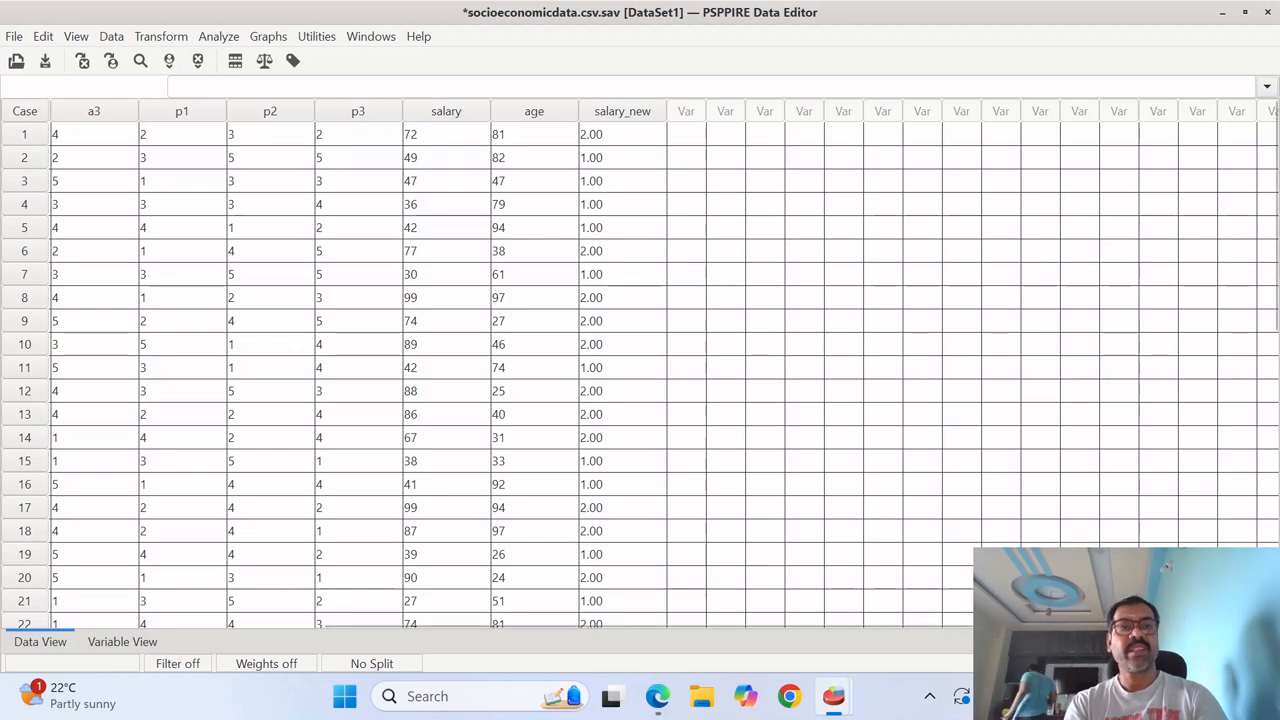
{"action": "left_click", "coordinate": [268, 37]}
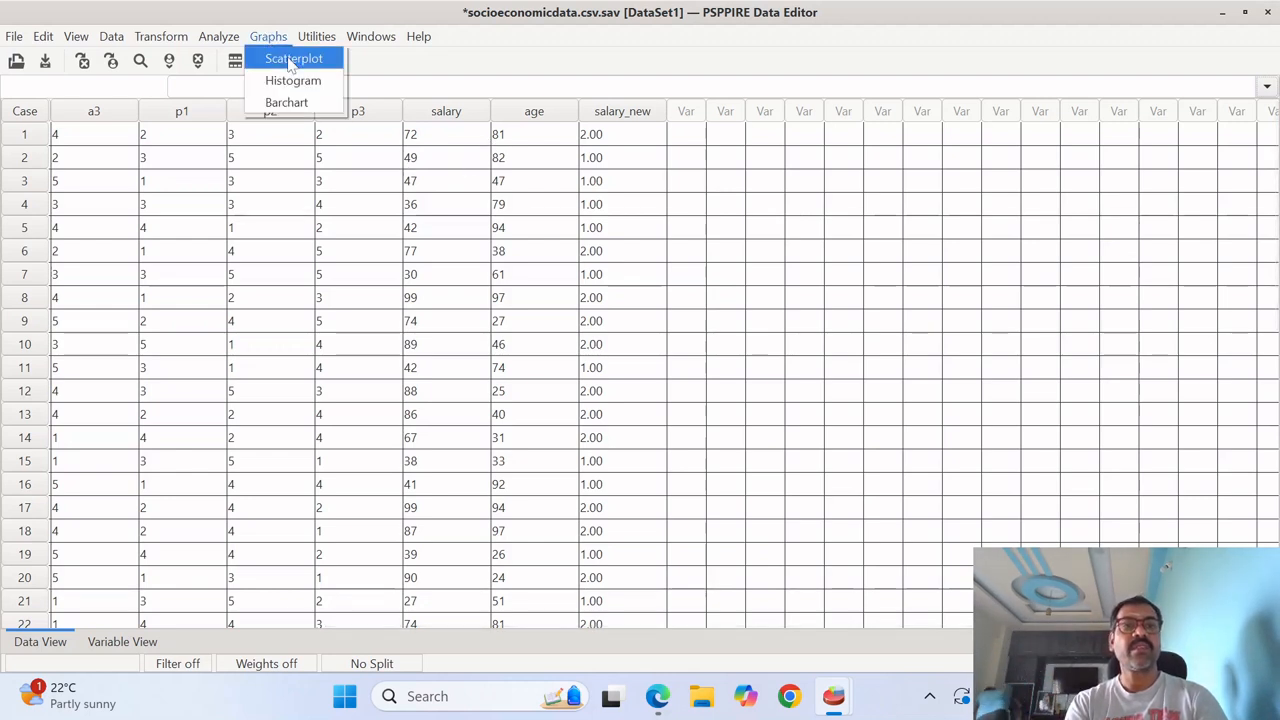
{"action": "left_click", "coordinate": [290, 58]}
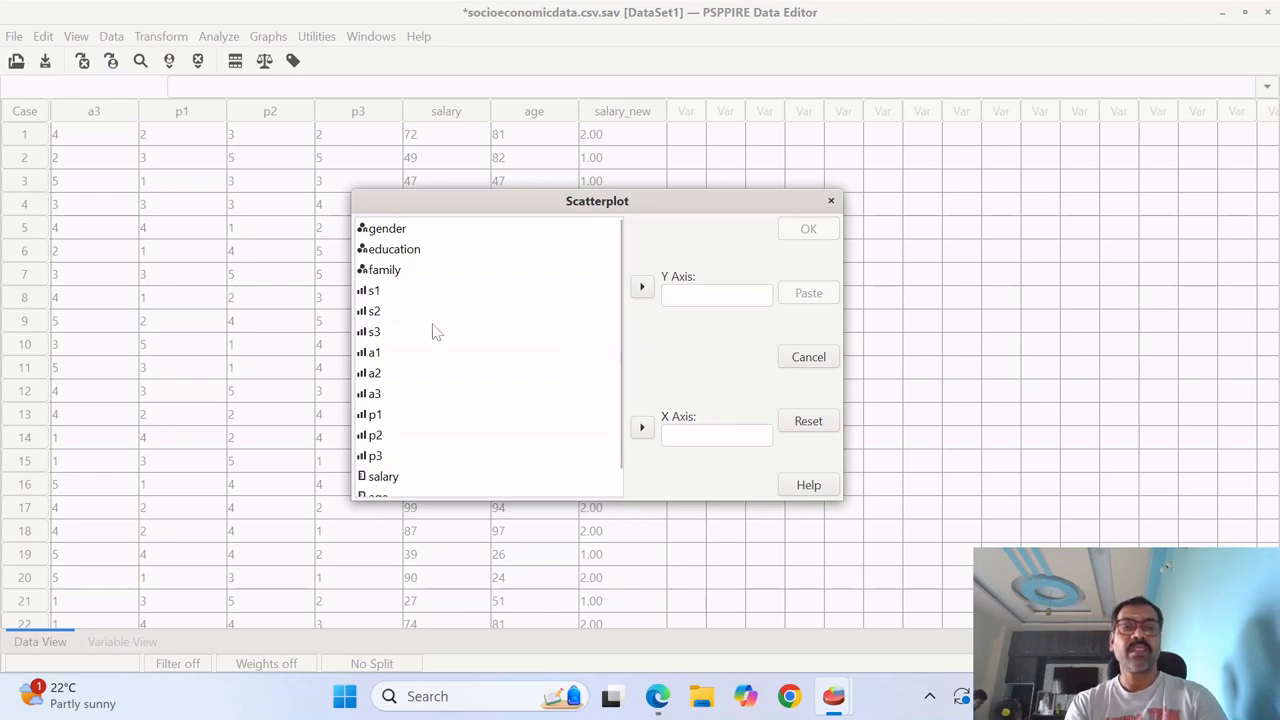
{"action": "left_click", "coordinate": [400, 479]}
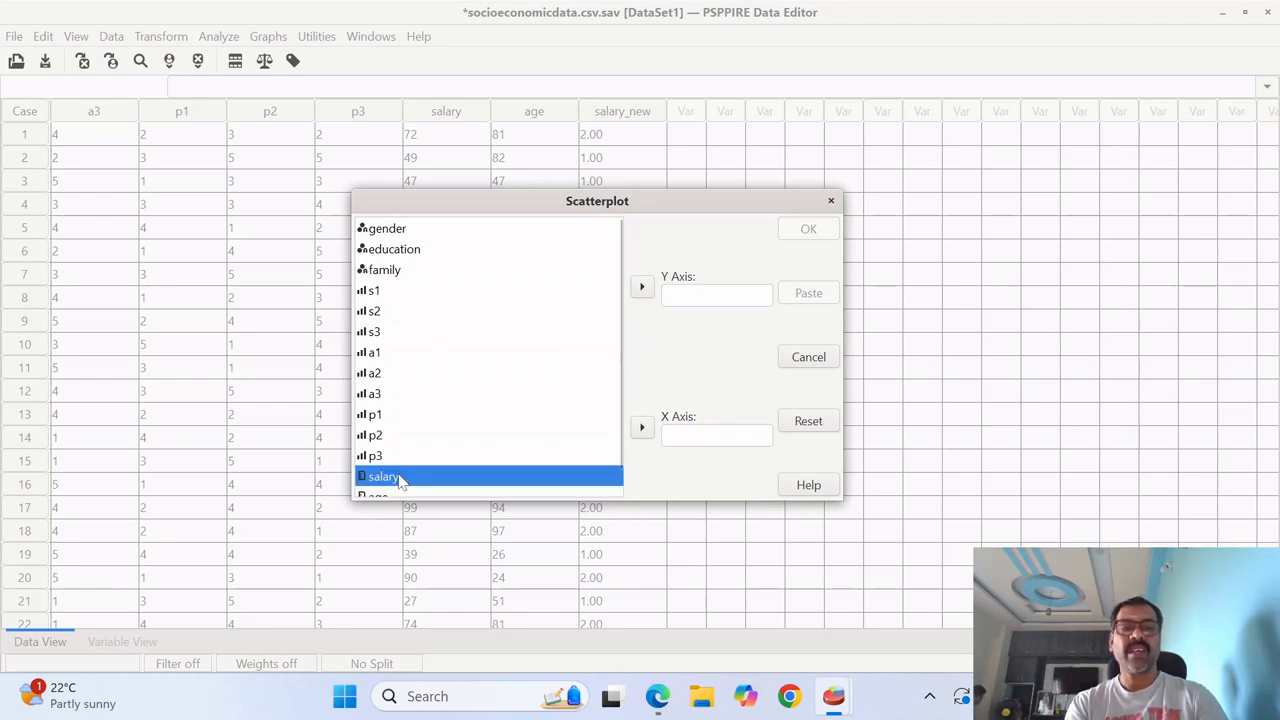
{"action": "left_click", "coordinate": [643, 289]}
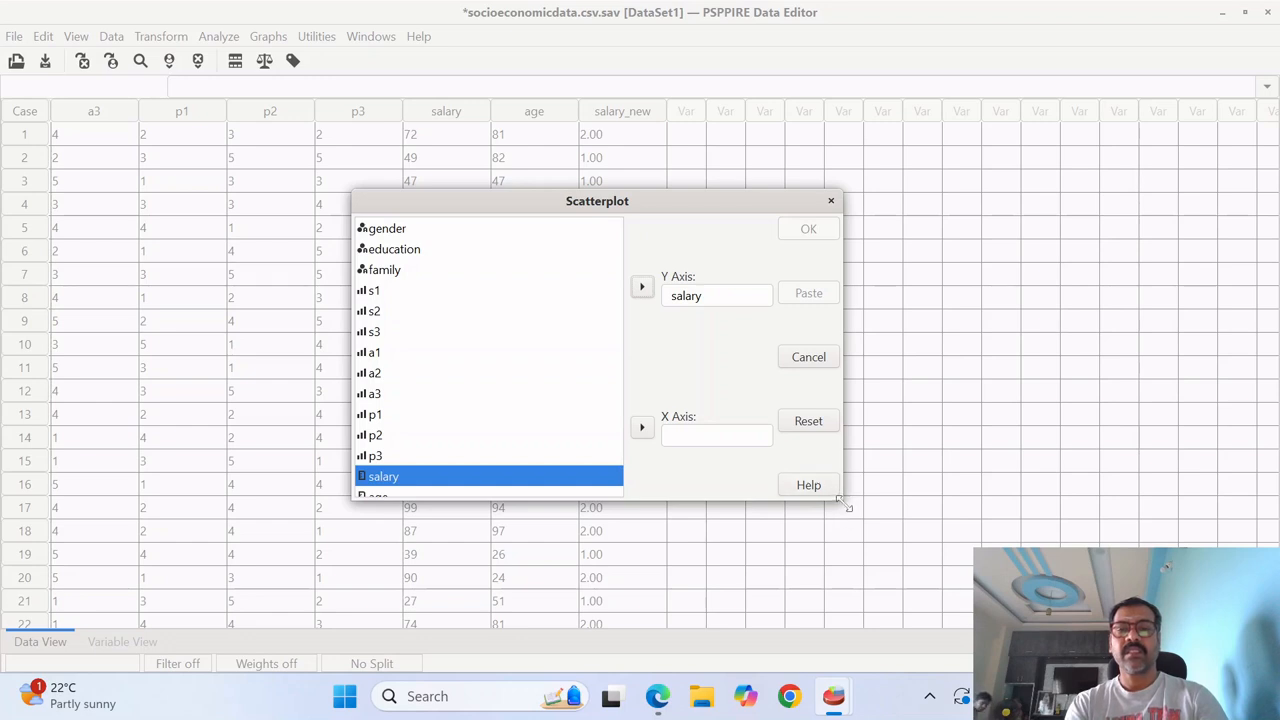
- Assign age to the X axis, generate the scatterplot and view it in the Output Viewer
{"action": "left_click_drag", "start_coordinate": [847, 507], "coordinate": [873, 562]}
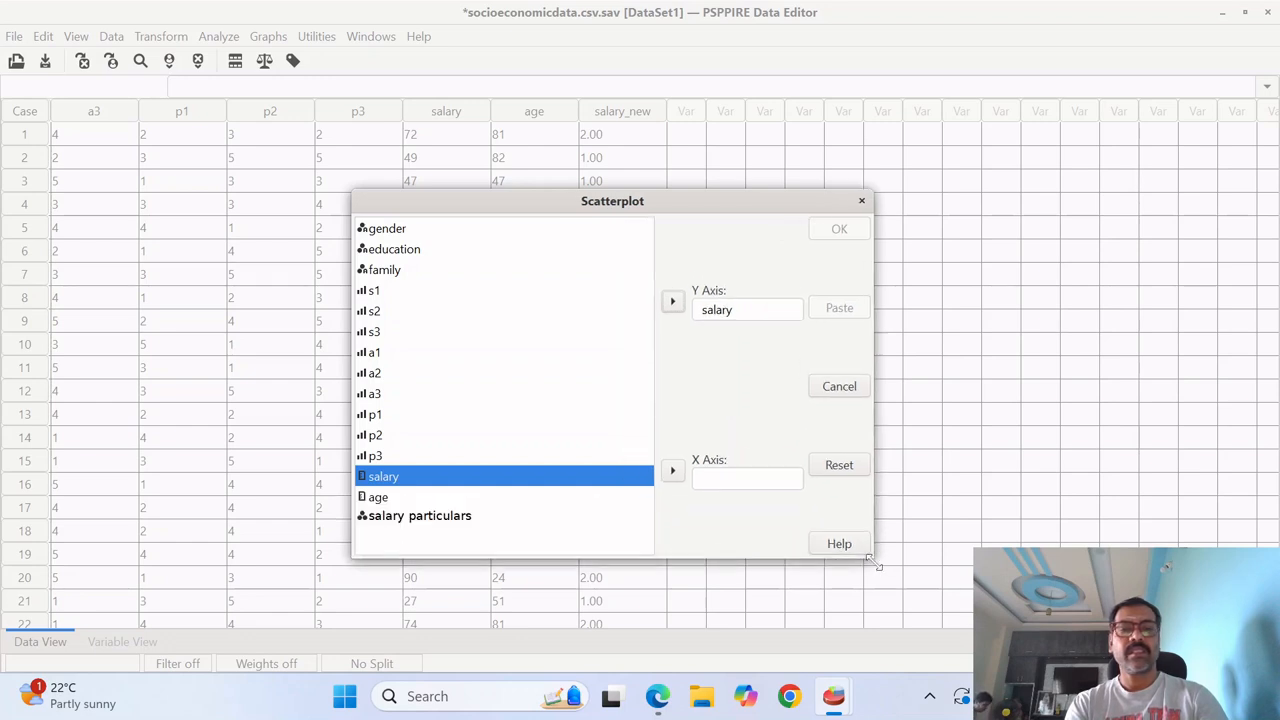
{"action": "left_click", "coordinate": [390, 498]}
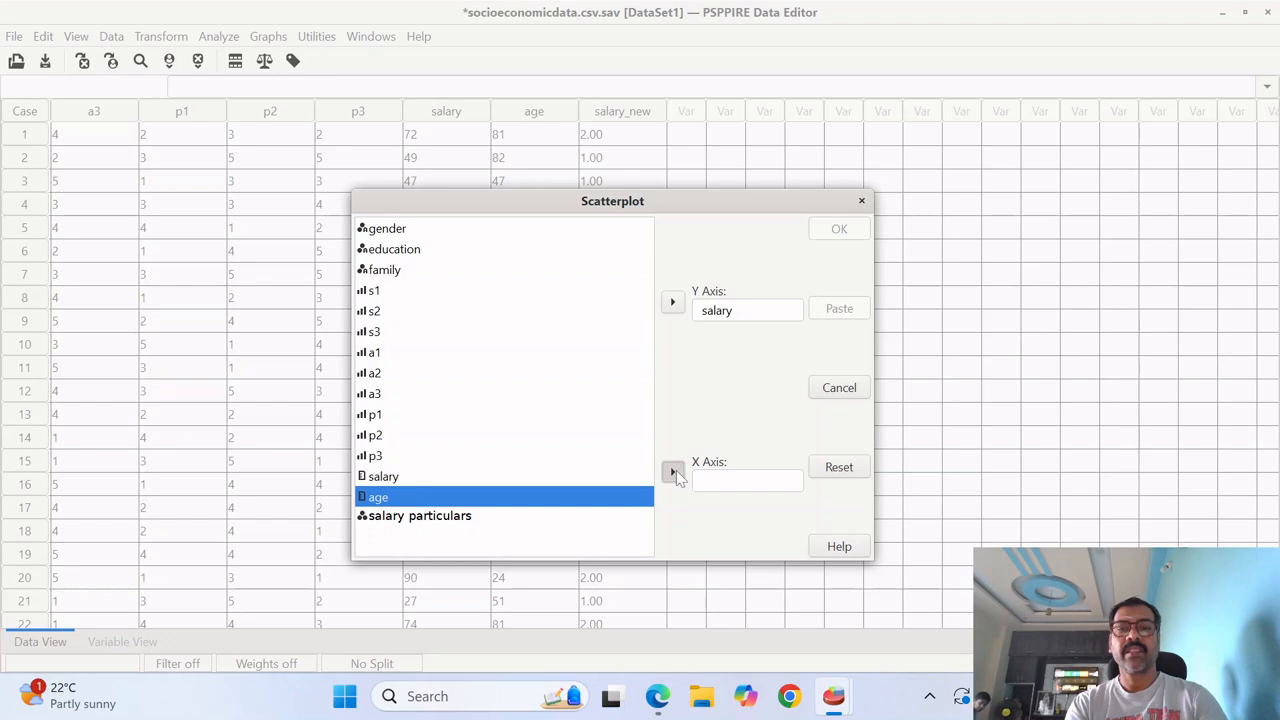
{"action": "left_click", "coordinate": [673, 473]}
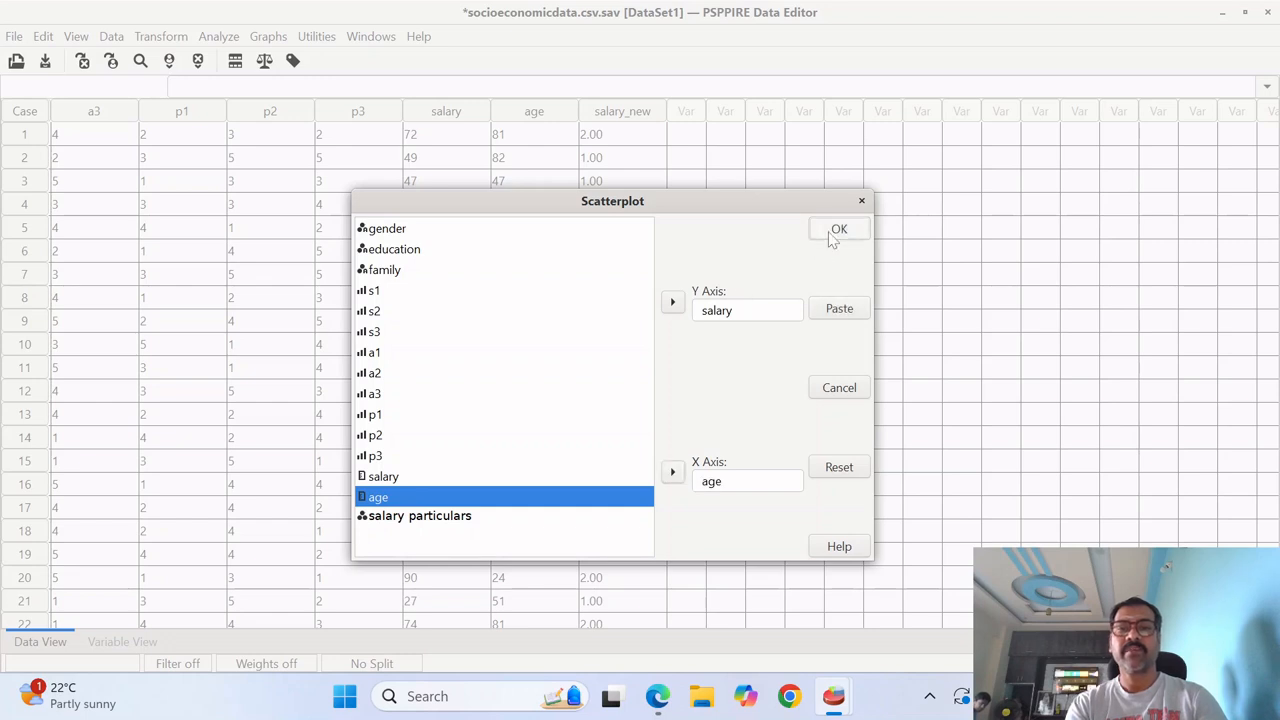
{"action": "left_click", "coordinate": [836, 232]}
{"action": "key", "text": "alt+Tab"}
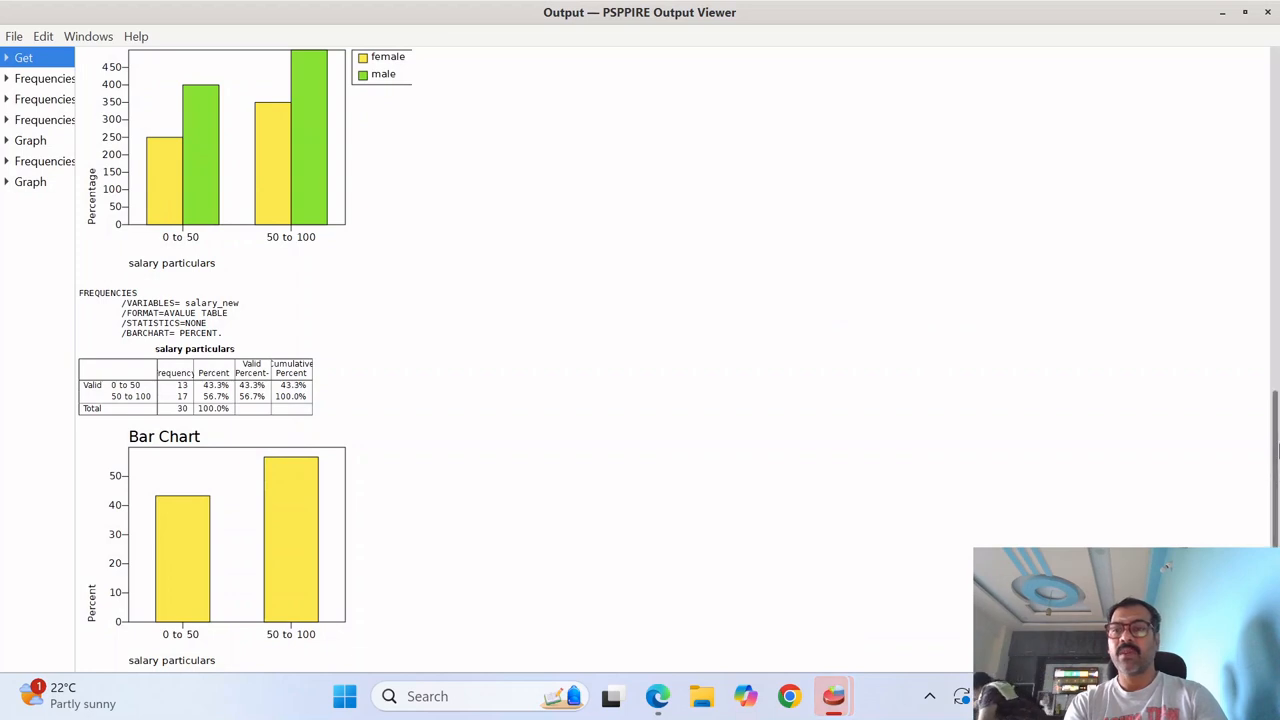
{"action": "left_click_drag", "start_coordinate": [1278, 451], "coordinate": [1278, 542]}
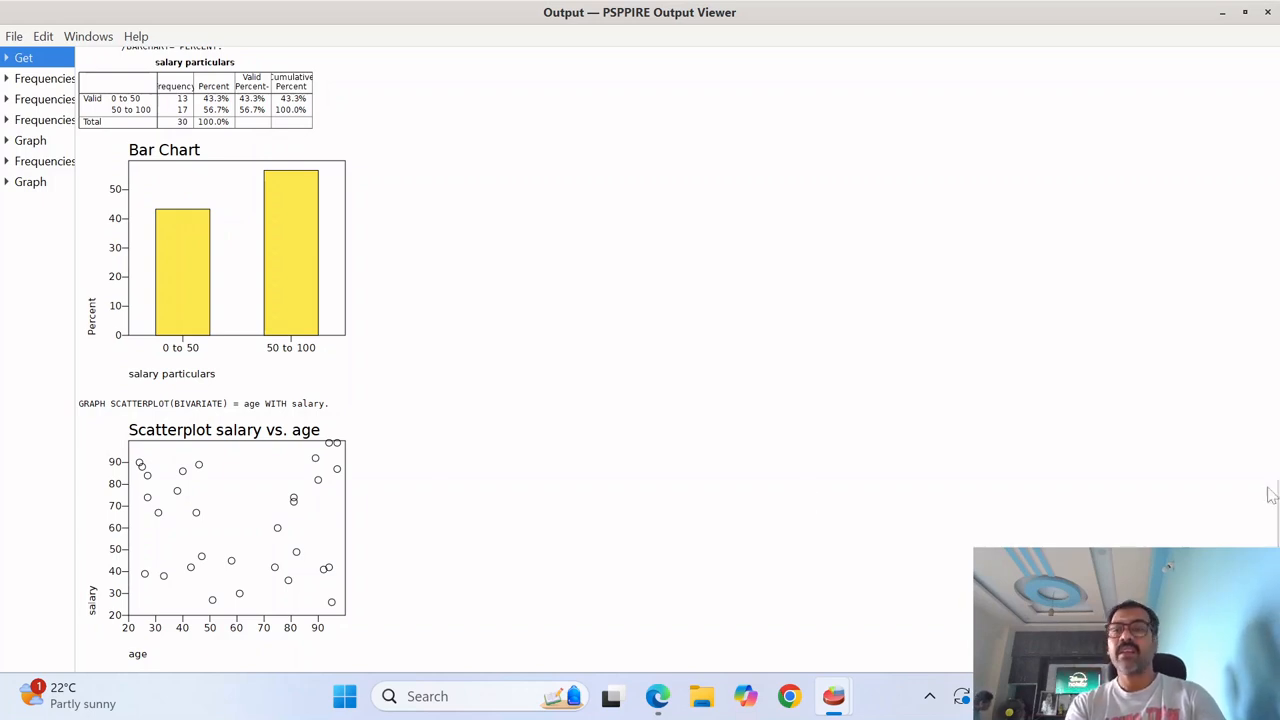
- Start exporting the output and choose OpenDocument (*.odt) as the file type
{"action": "scroll", "coordinate": [1275, 510], "scroll_direction": "up", "scroll_amount": 5}
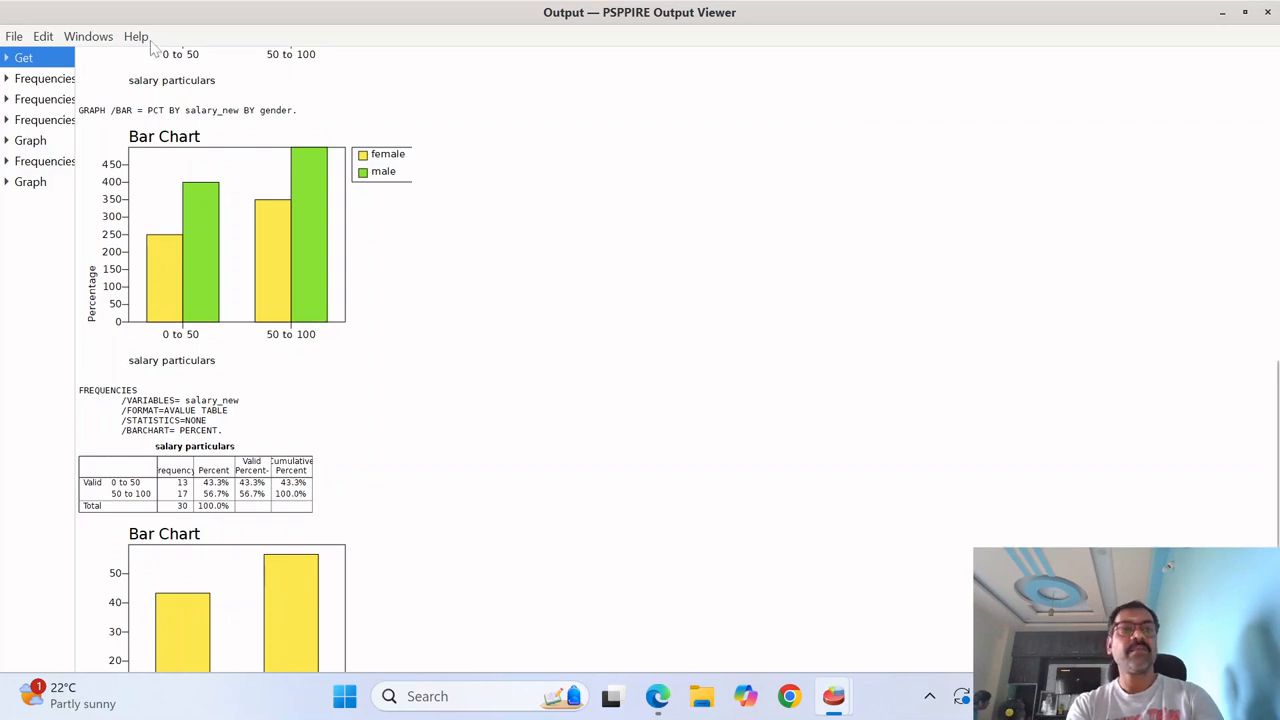
{"action": "left_click", "coordinate": [82, 39]}
{"action": "mouse_move", "coordinate": [47, 40]}
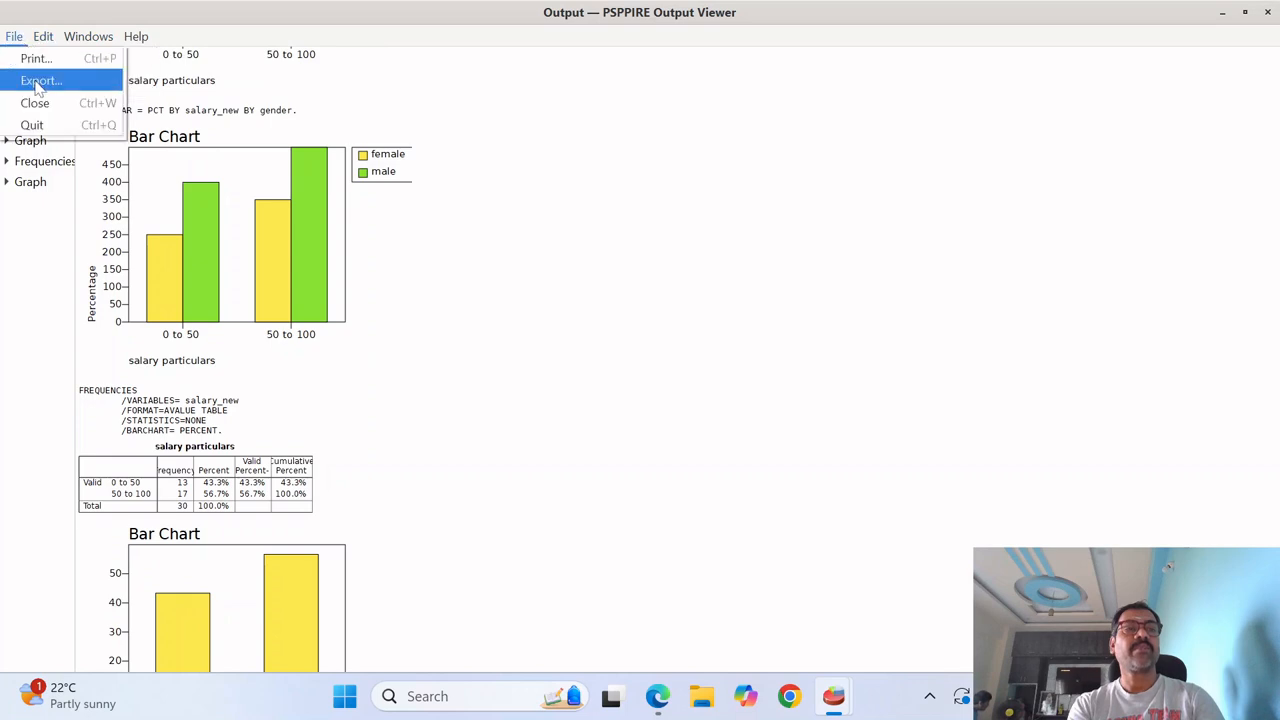
{"action": "left_click", "coordinate": [40, 81]}
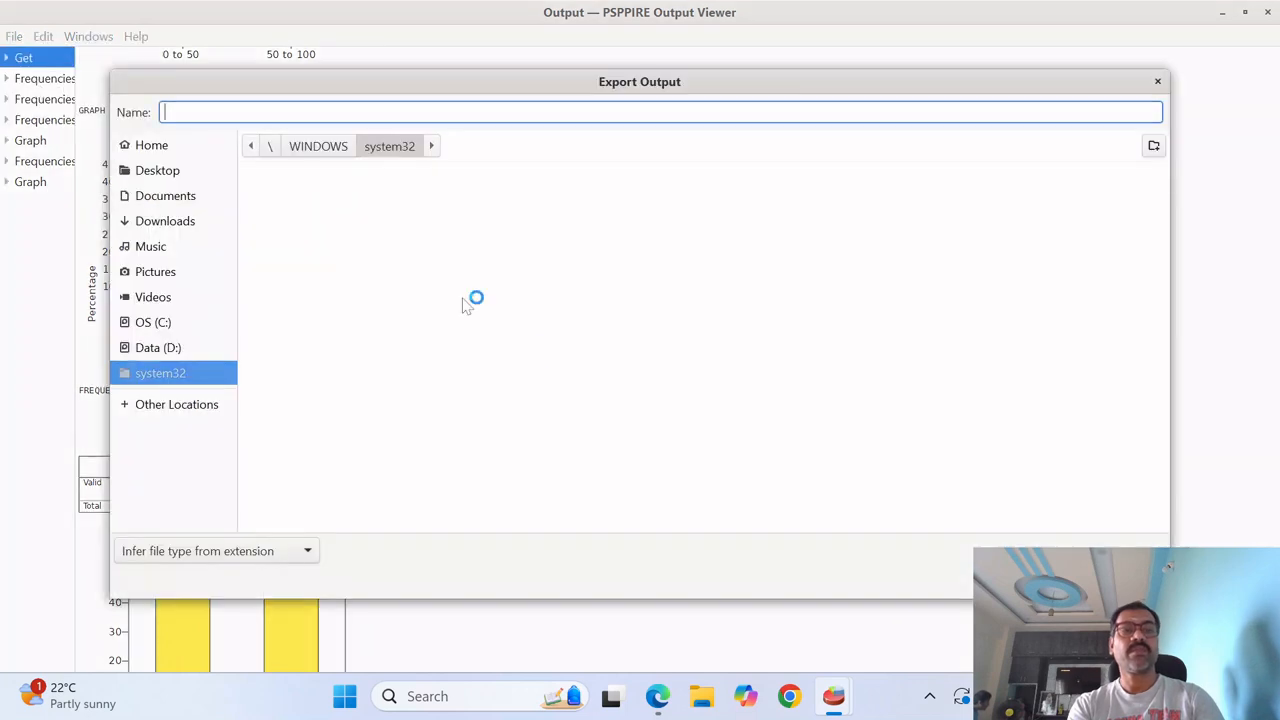
{"action": "left_click", "coordinate": [310, 552]}
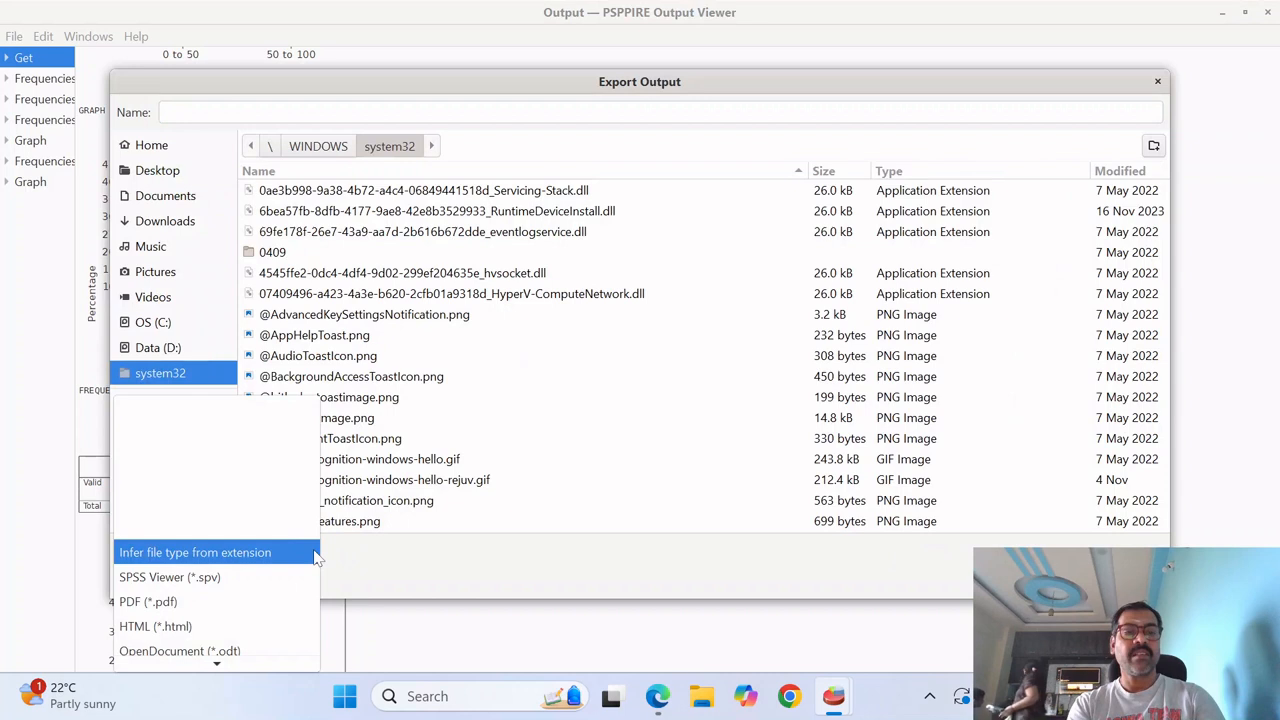
{"action": "left_click", "coordinate": [279, 648]}
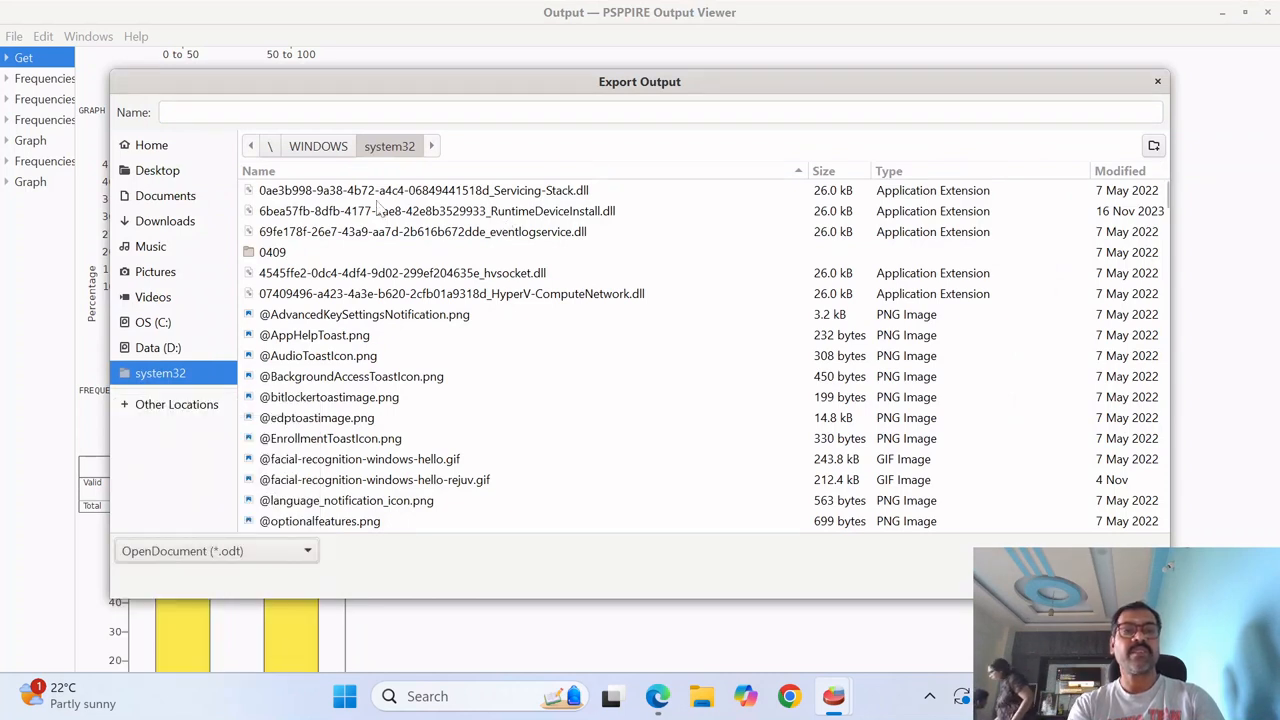
- Set the export location to the PSPP folder inside Misc on the Data (D:) drive
{"action": "left_click", "coordinate": [185, 348]}
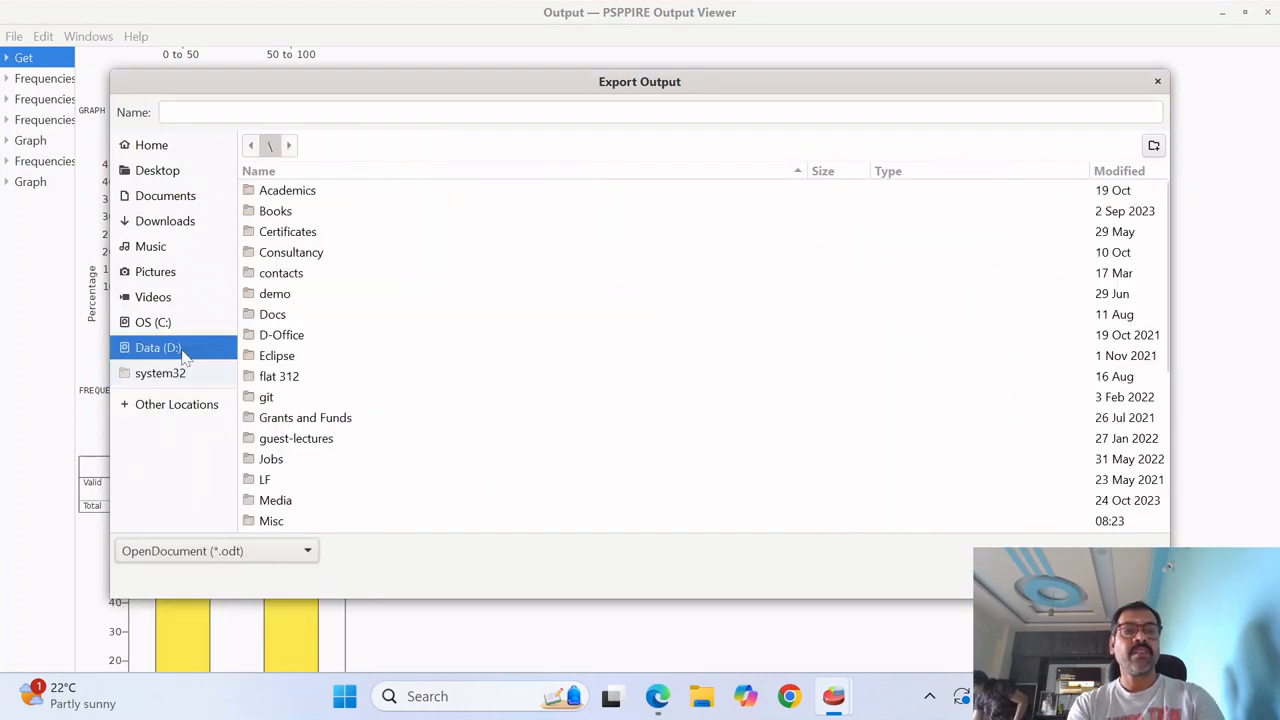
{"action": "left_click", "coordinate": [290, 357]}
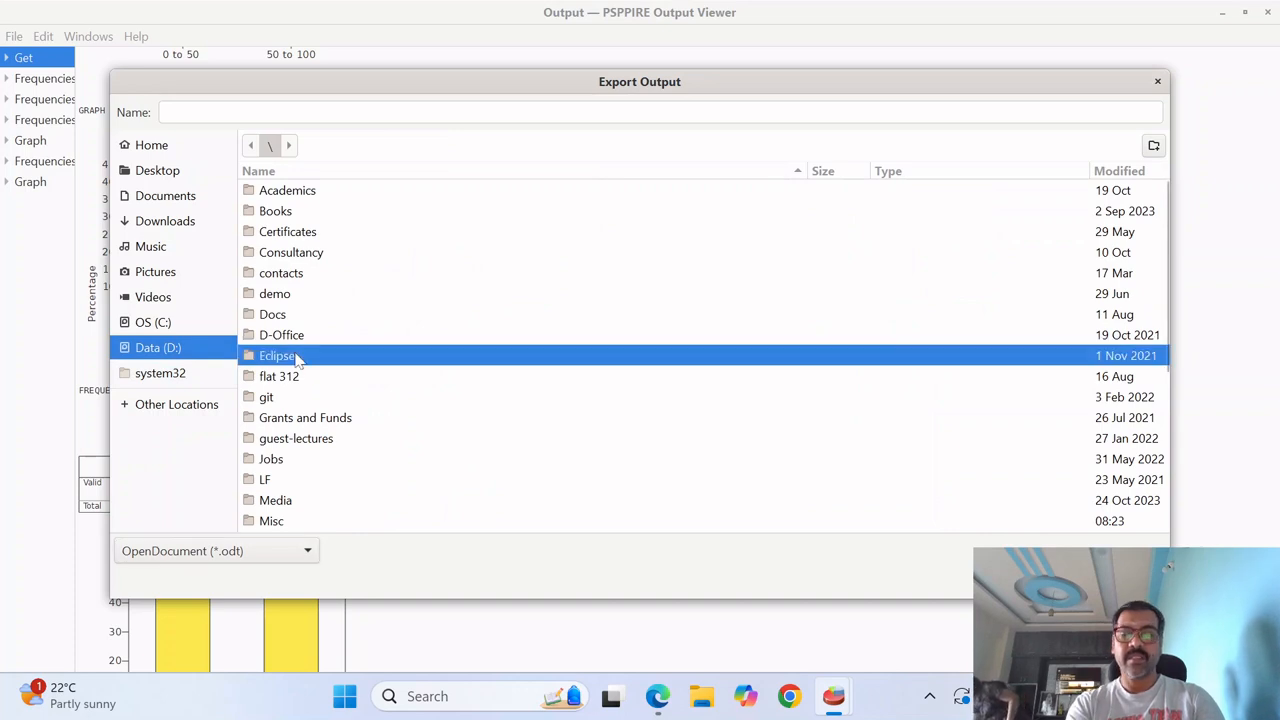
{"action": "type", "text": "m"}
{"action": "key", "text": "BackSpace"}
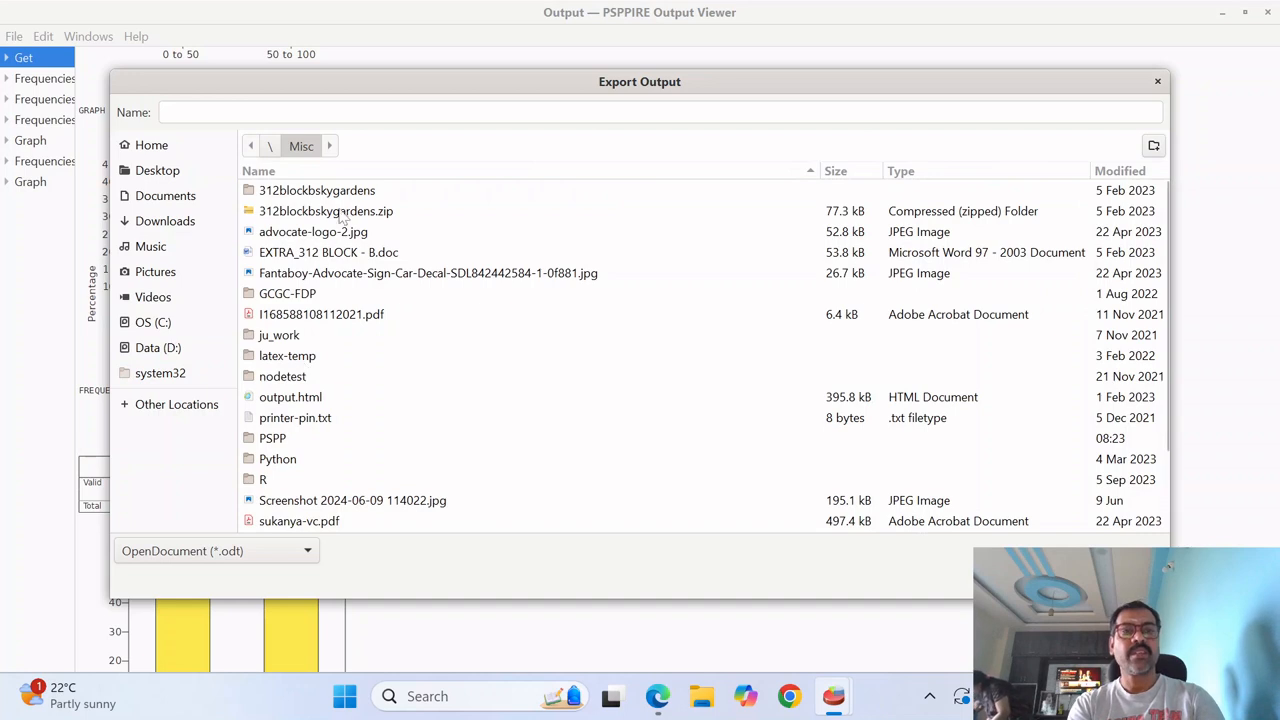
{"action": "double_click", "coordinate": [276, 440]}
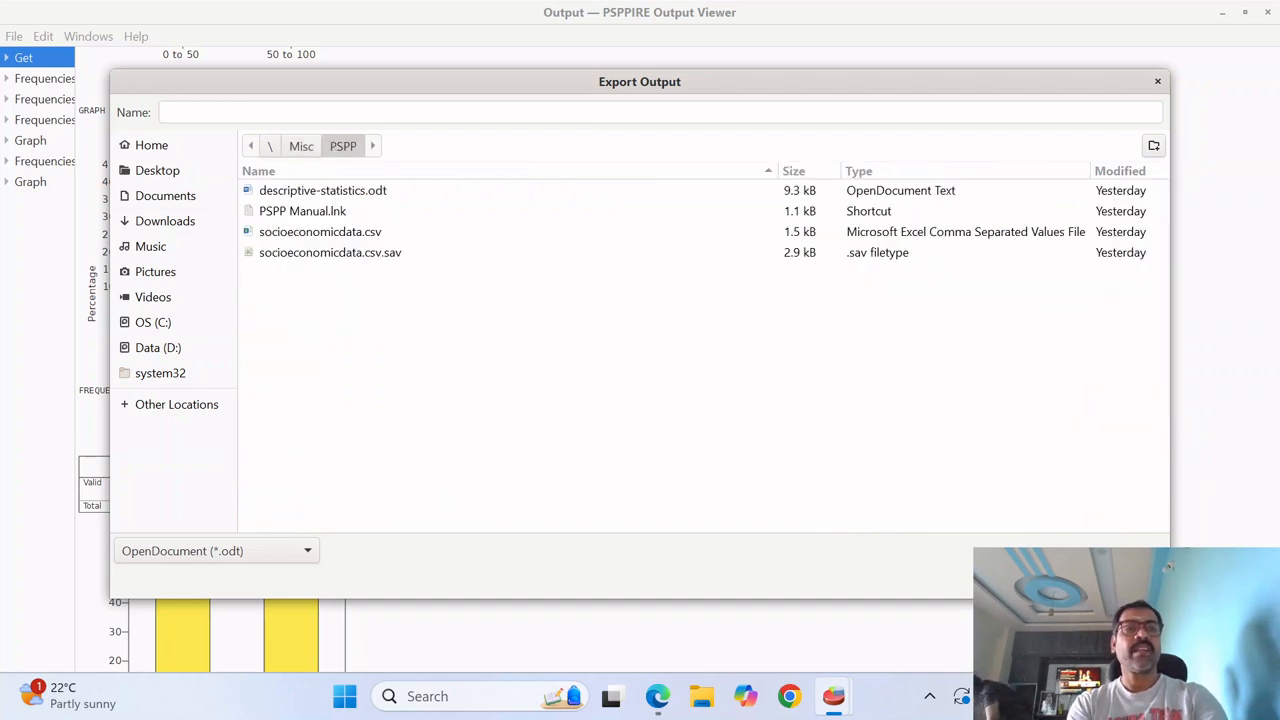
- Export the output as descriptive-statistics.odt, replacing the existing file of that name
{"action": "left_click", "coordinate": [203, 112]}
{"action": "type", "text": "descr"}
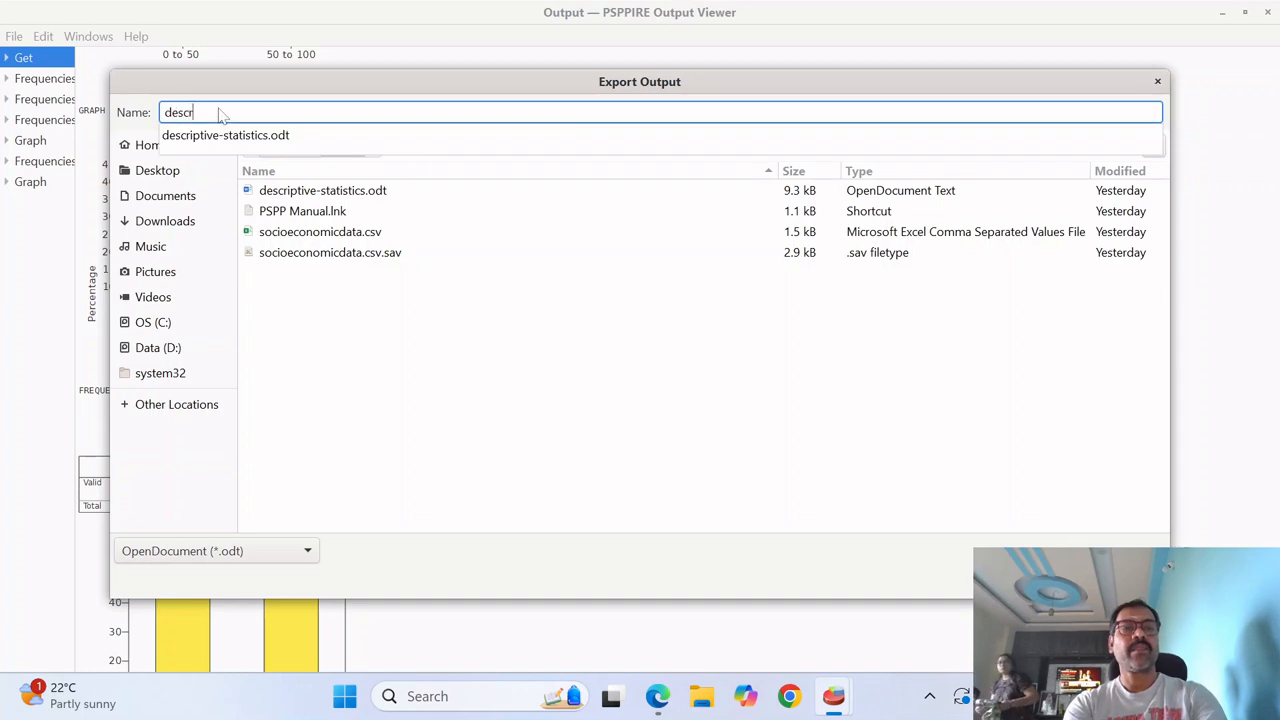
{"action": "key", "text": "Down"}
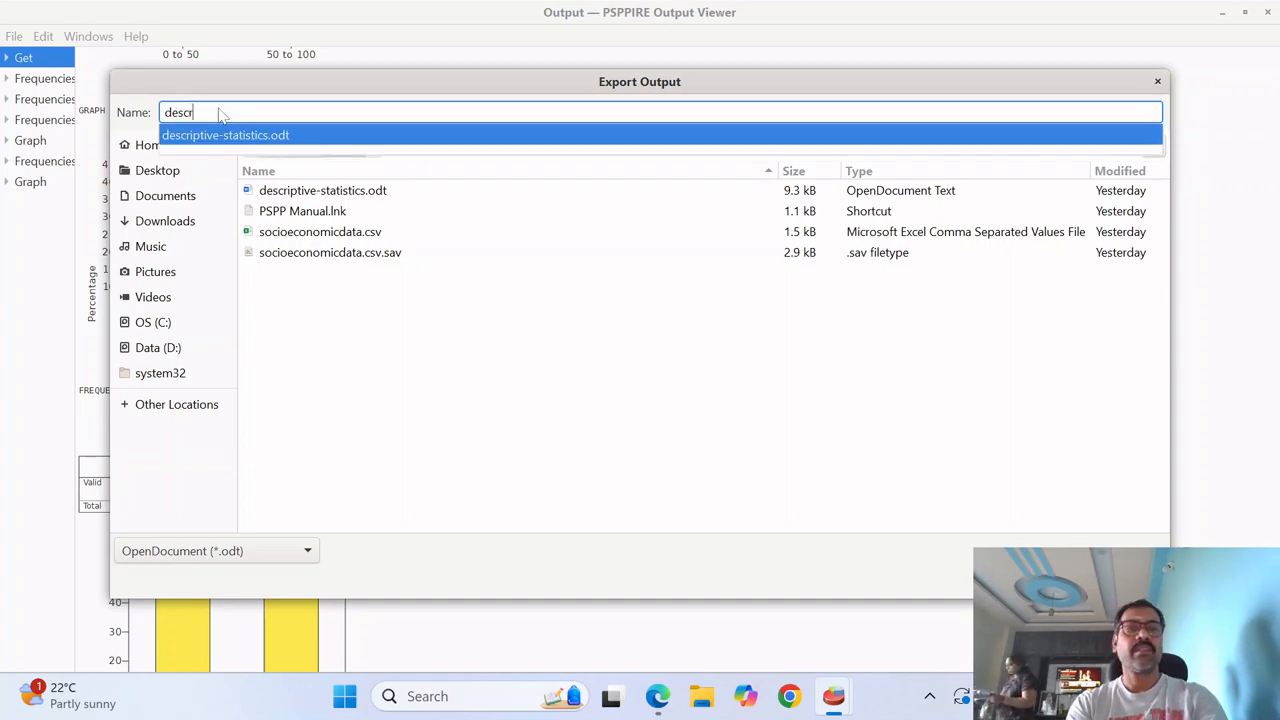
{"action": "key", "text": "Return"}
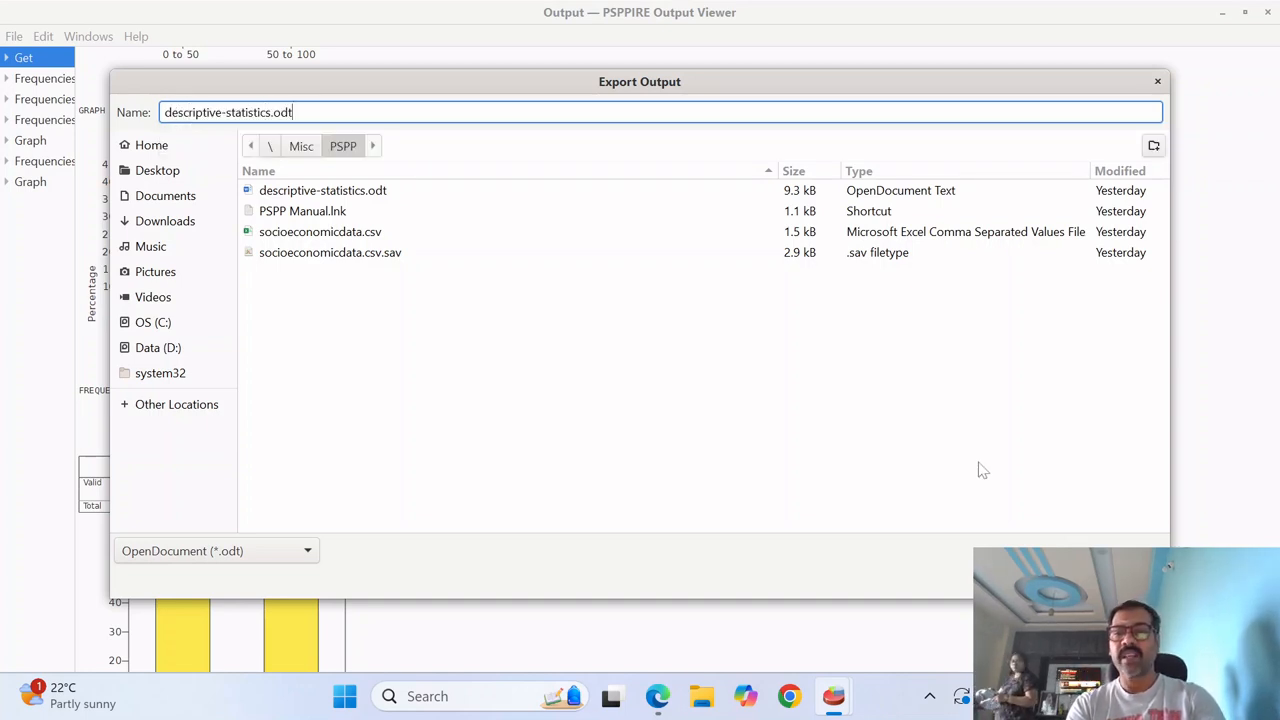
{"action": "key", "text": "Return"}
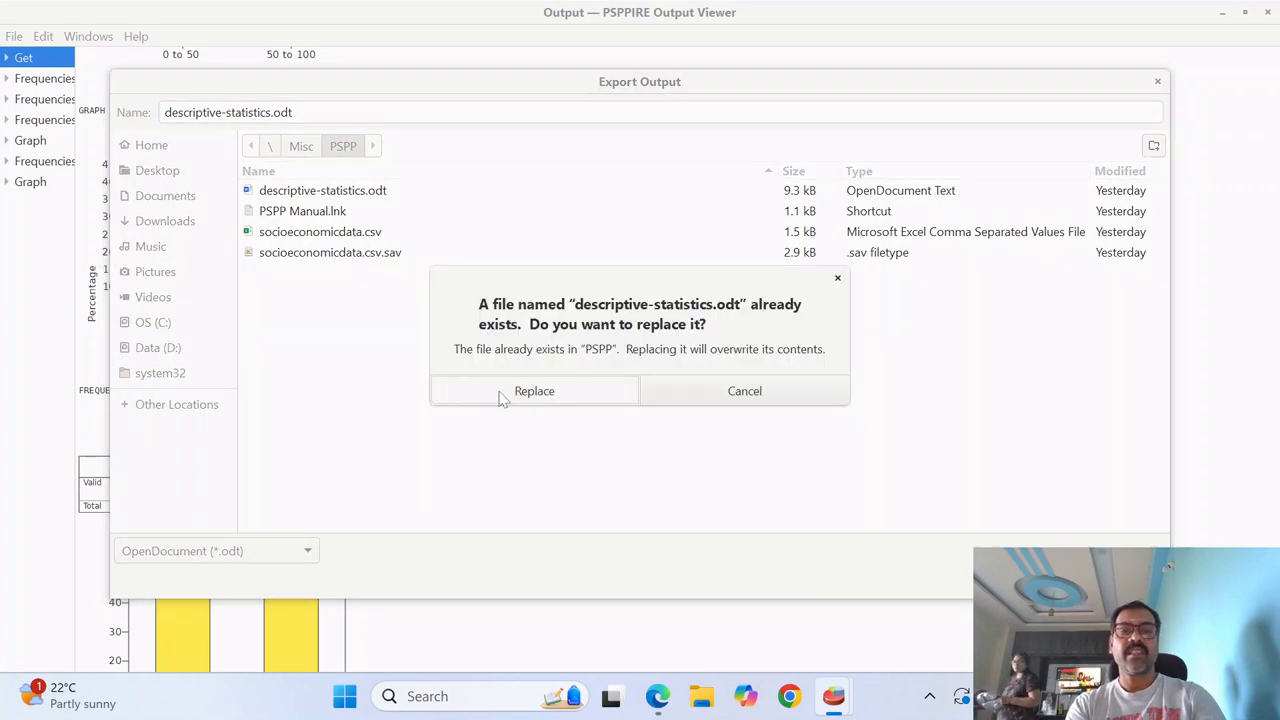
{"action": "left_click", "coordinate": [531, 393]}
- Switch to File Explorer and open the folder containing the recent socioeconomicdata.csv.sav file
{"action": "key", "text": "alt+Tab"}
{"action": "key", "text": "alt+Tab"}
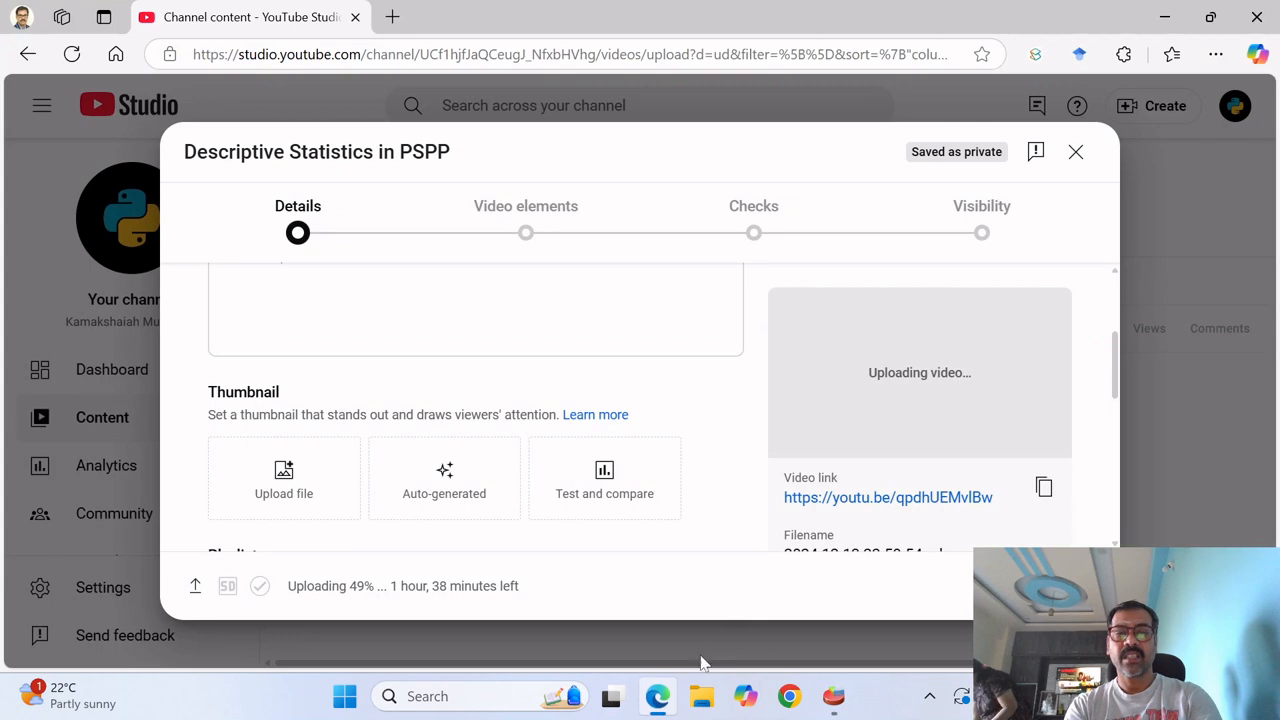
{"action": "left_click", "coordinate": [704, 706]}
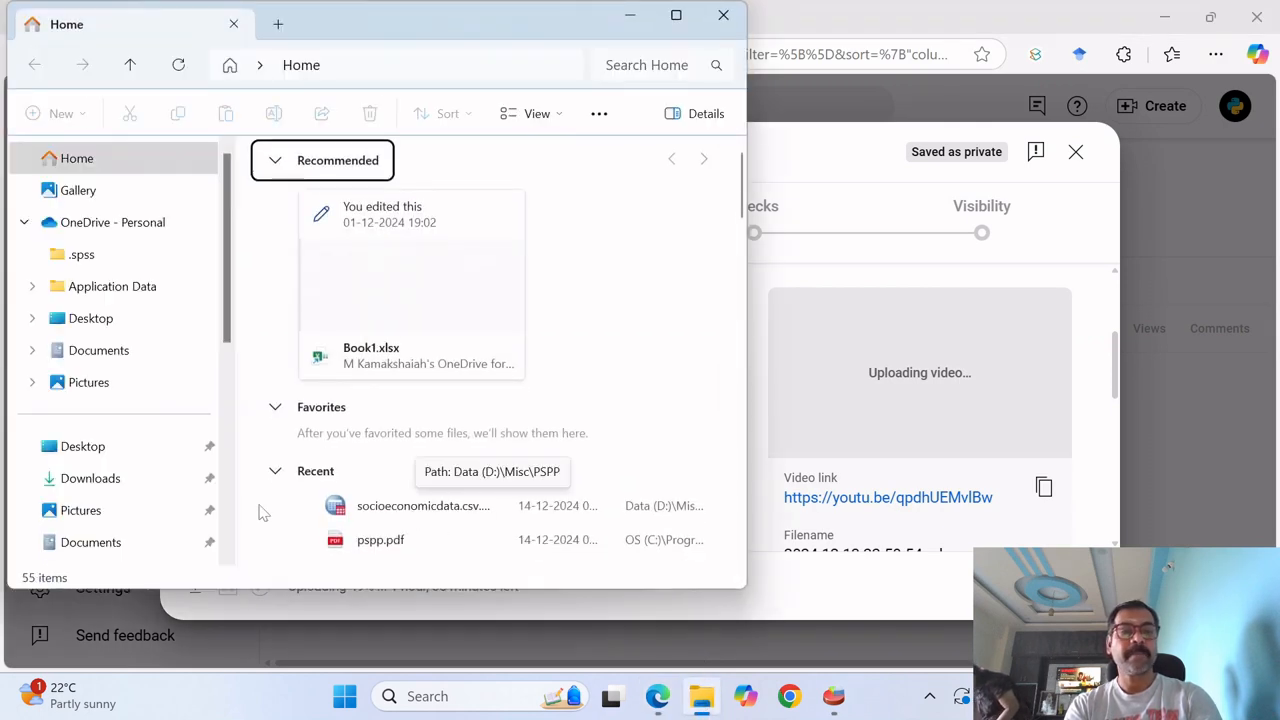
{"action": "left_click", "coordinate": [400, 513]}
{"action": "right_click", "coordinate": [399, 506]}
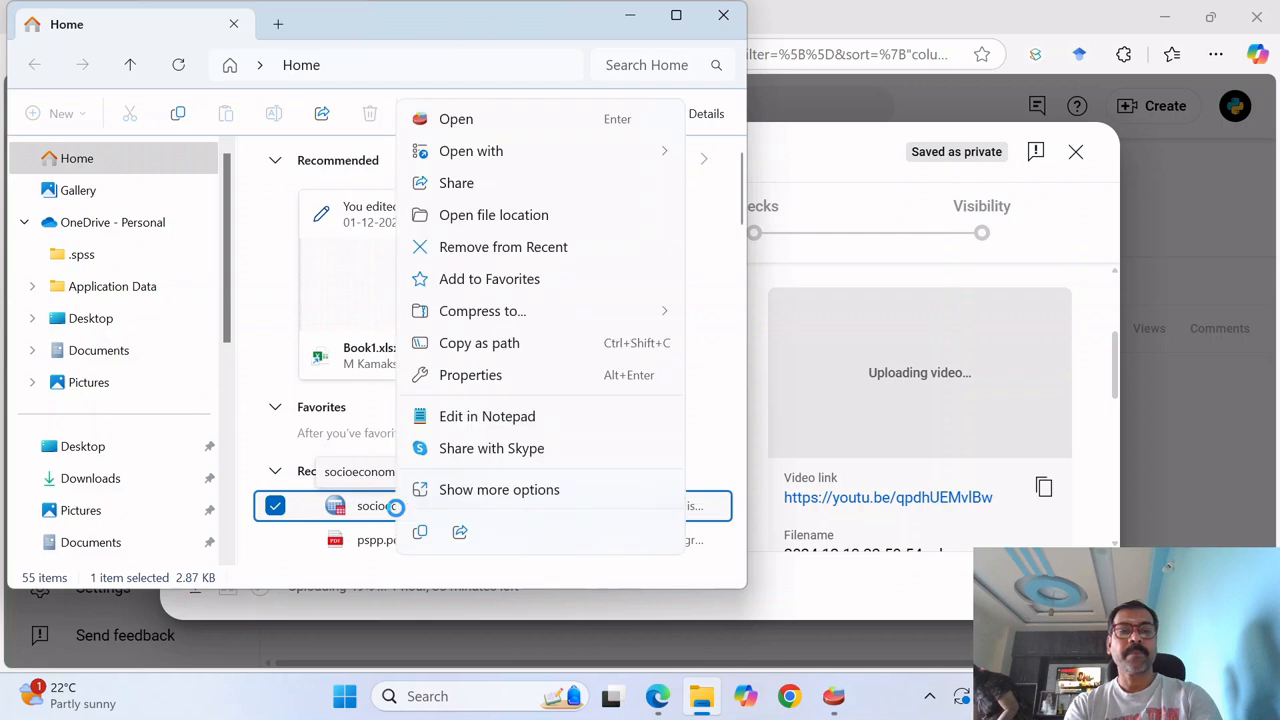
{"action": "left_click", "coordinate": [517, 222]}
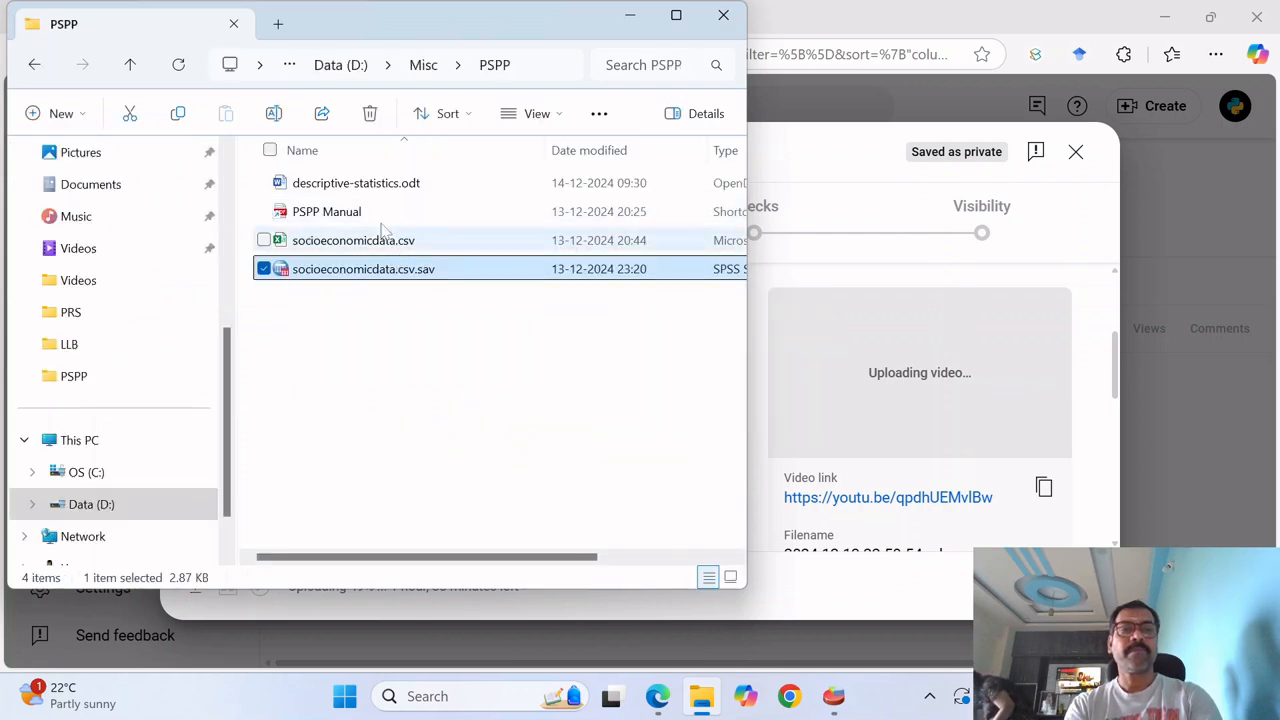
- Open descriptive-statistics.odt in Word and check whether the exported document contains the charts
{"action": "double_click", "coordinate": [388, 186]}
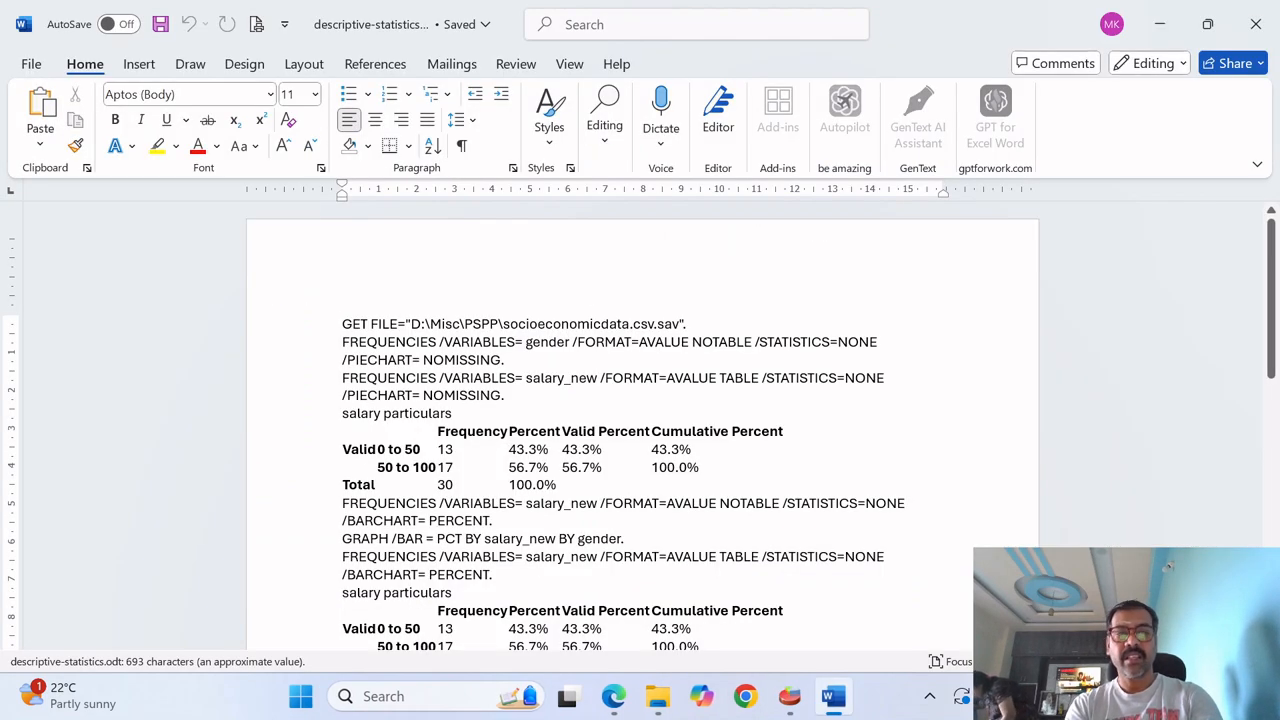
{"action": "scroll", "coordinate": [376, 387], "scroll_direction": "down", "scroll_amount": 15}
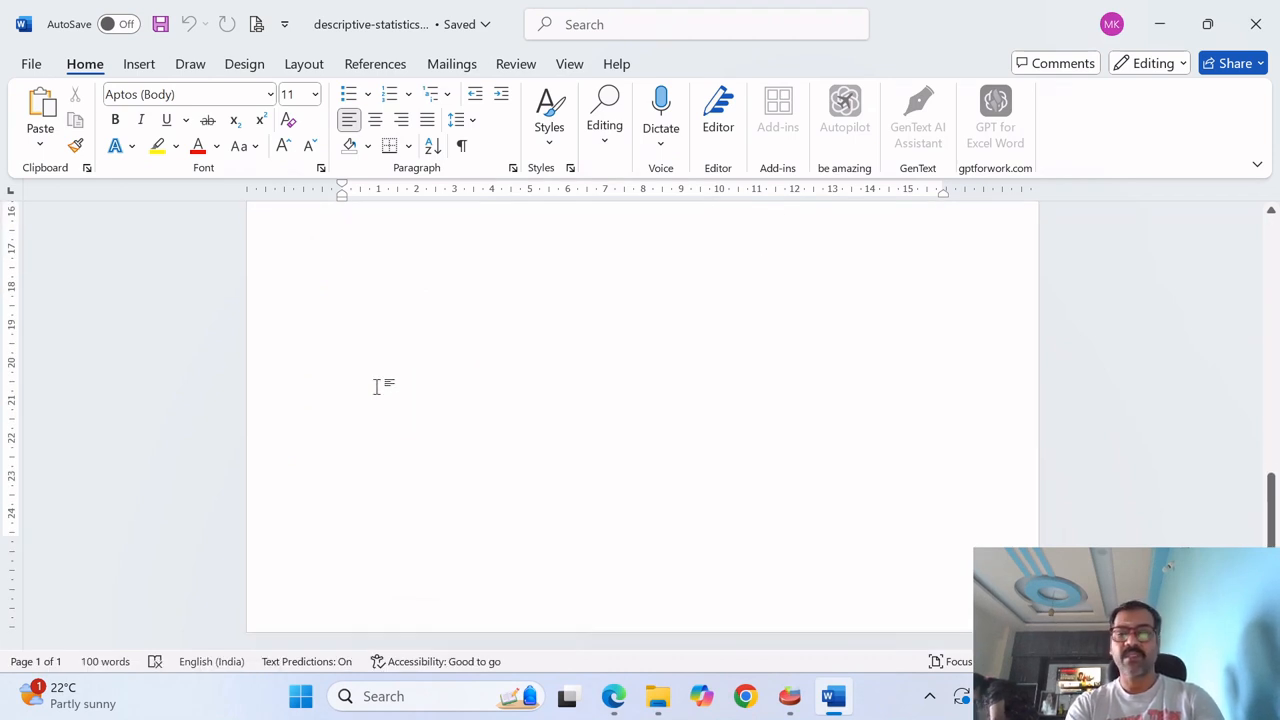
{"action": "scroll", "coordinate": [376, 387], "scroll_direction": "up", "scroll_amount": 5}
{"action": "scroll", "coordinate": [376, 387], "scroll_direction": "down", "scroll_amount": 5}
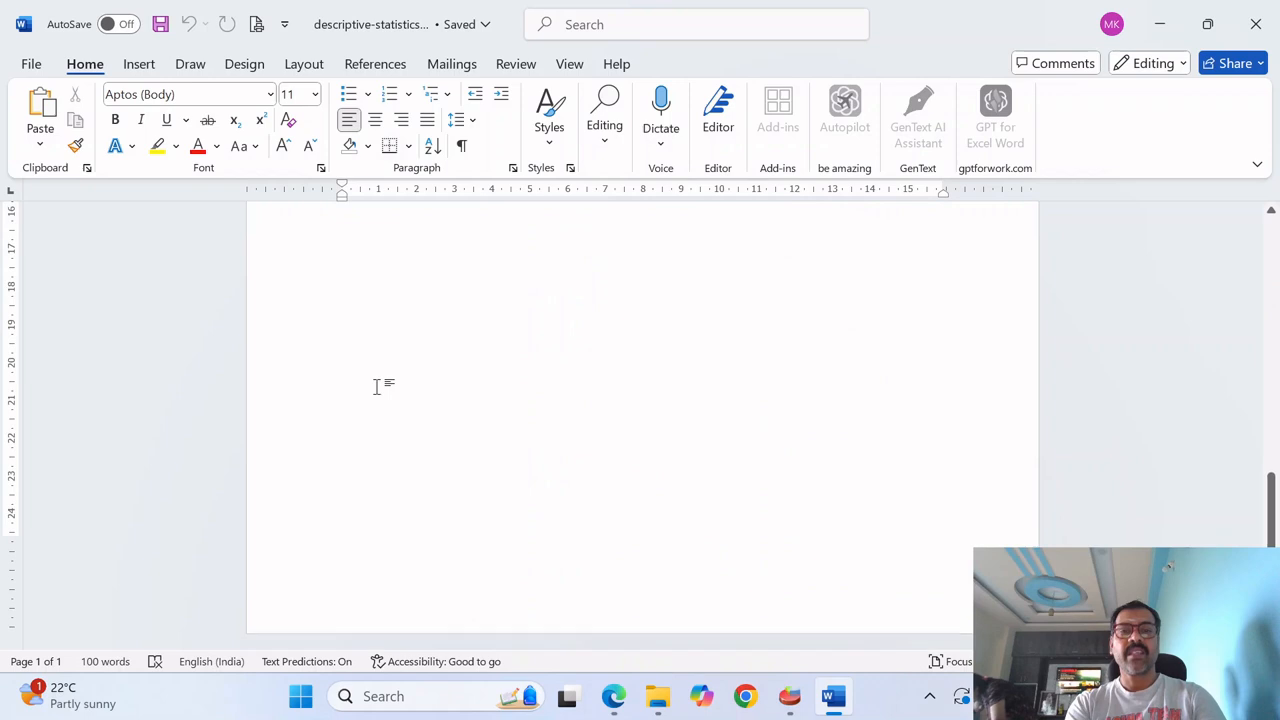
{"action": "scroll", "coordinate": [376, 387], "scroll_direction": "up", "scroll_amount": 10}
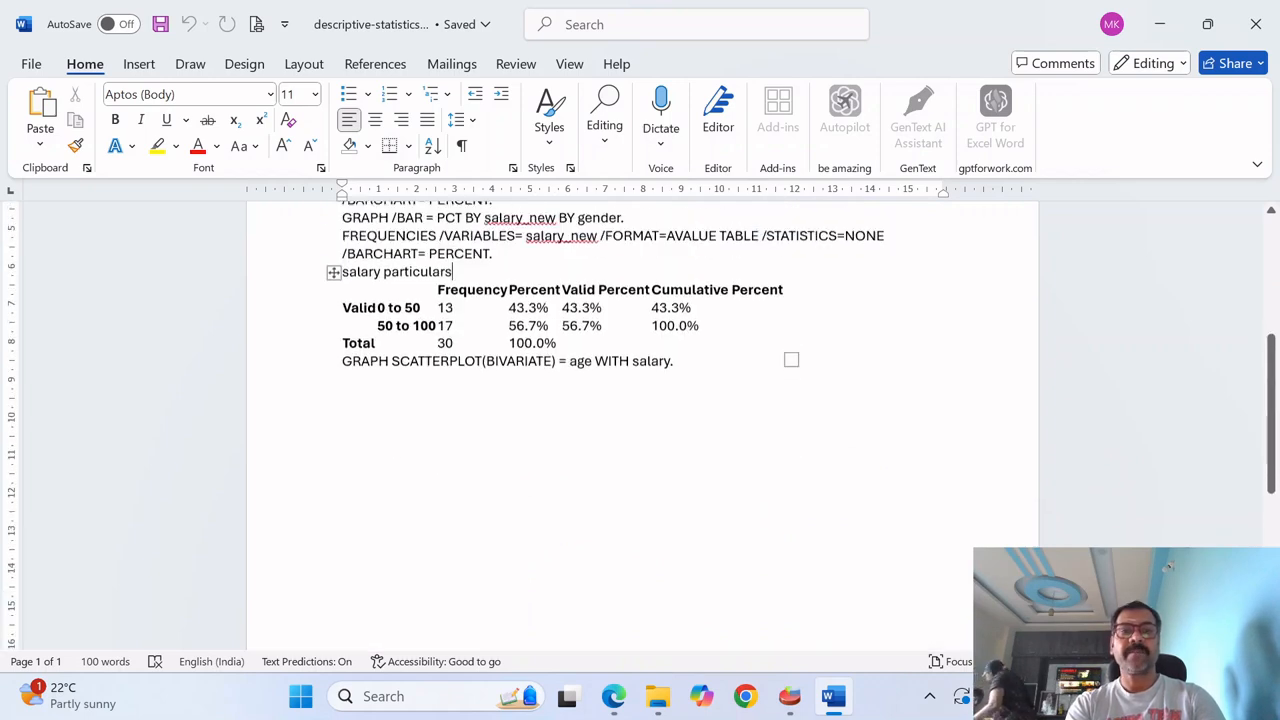
- Copy the bar chart of salary_new by gender from the PSPPIRE Output Viewer and paste it on a new line at the end of the Word document
{"action": "key", "text": "alt+Tab"}
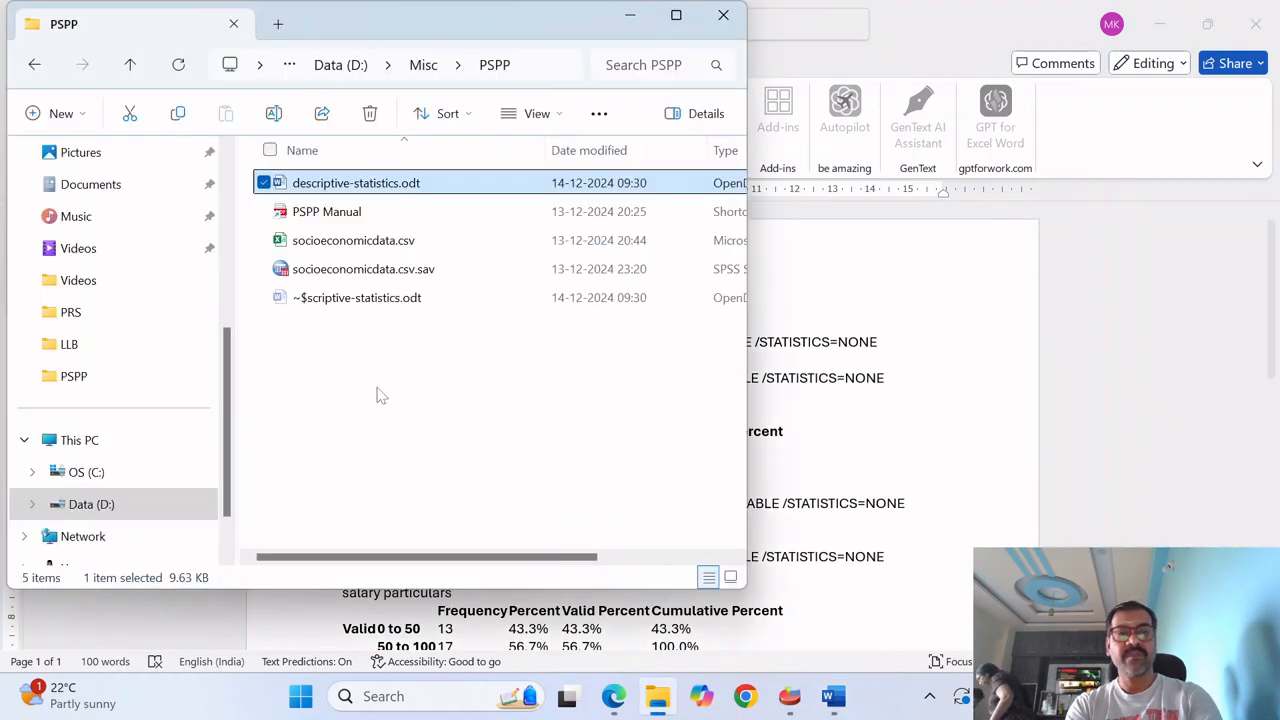
{"action": "key", "text": "alt+Tab"}
{"action": "key", "text": "alt+Tab"}
{"action": "left_click", "coordinate": [378, 395]}
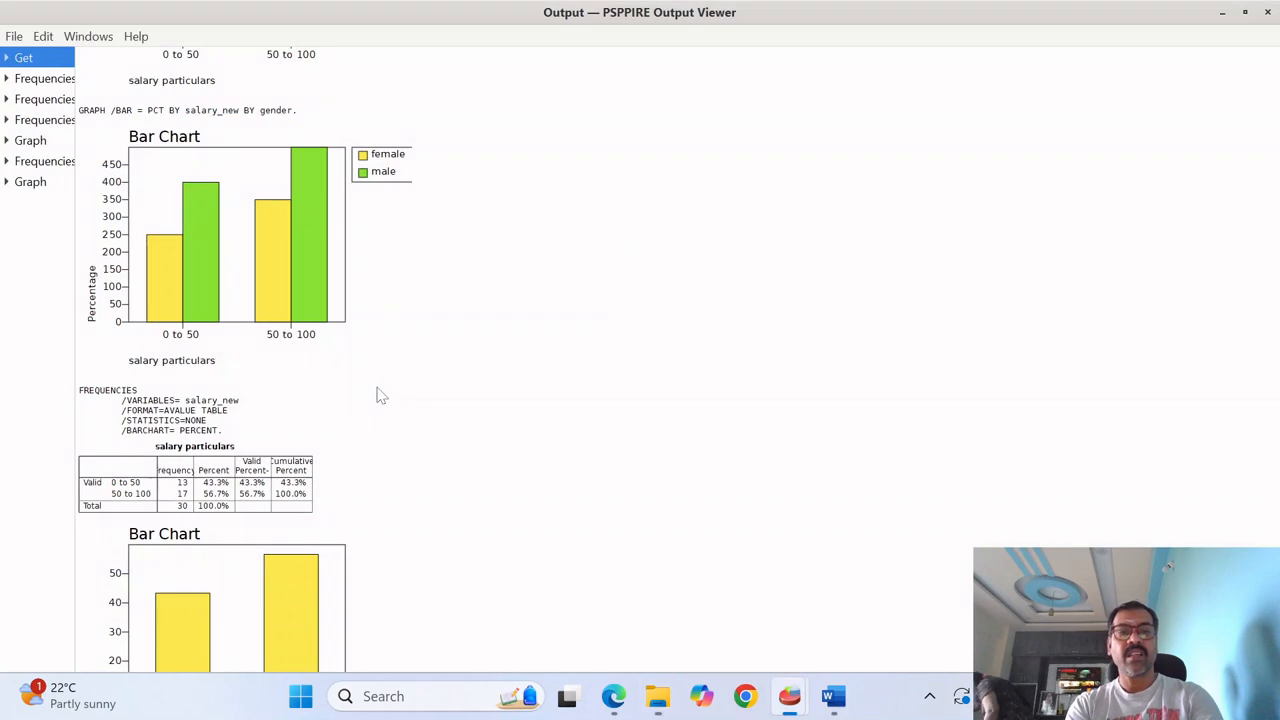
{"action": "left_click", "coordinate": [265, 258]}
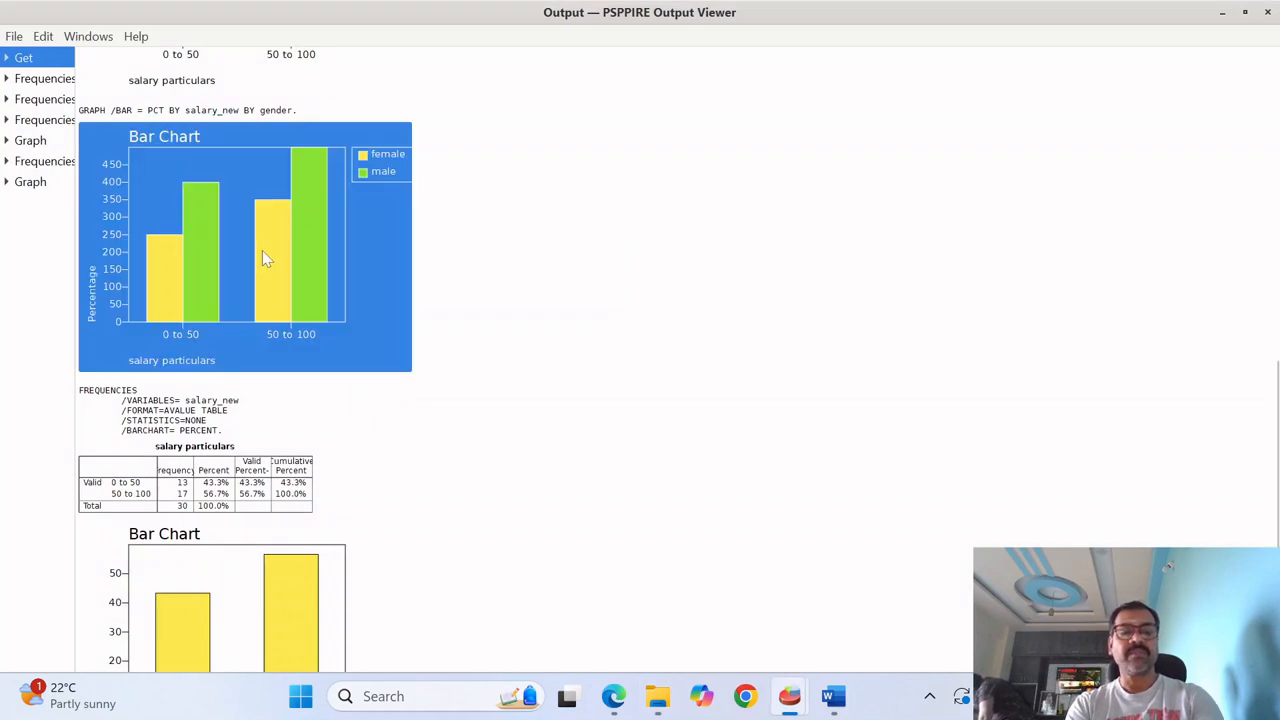
{"action": "key", "text": "alt+Tab"}
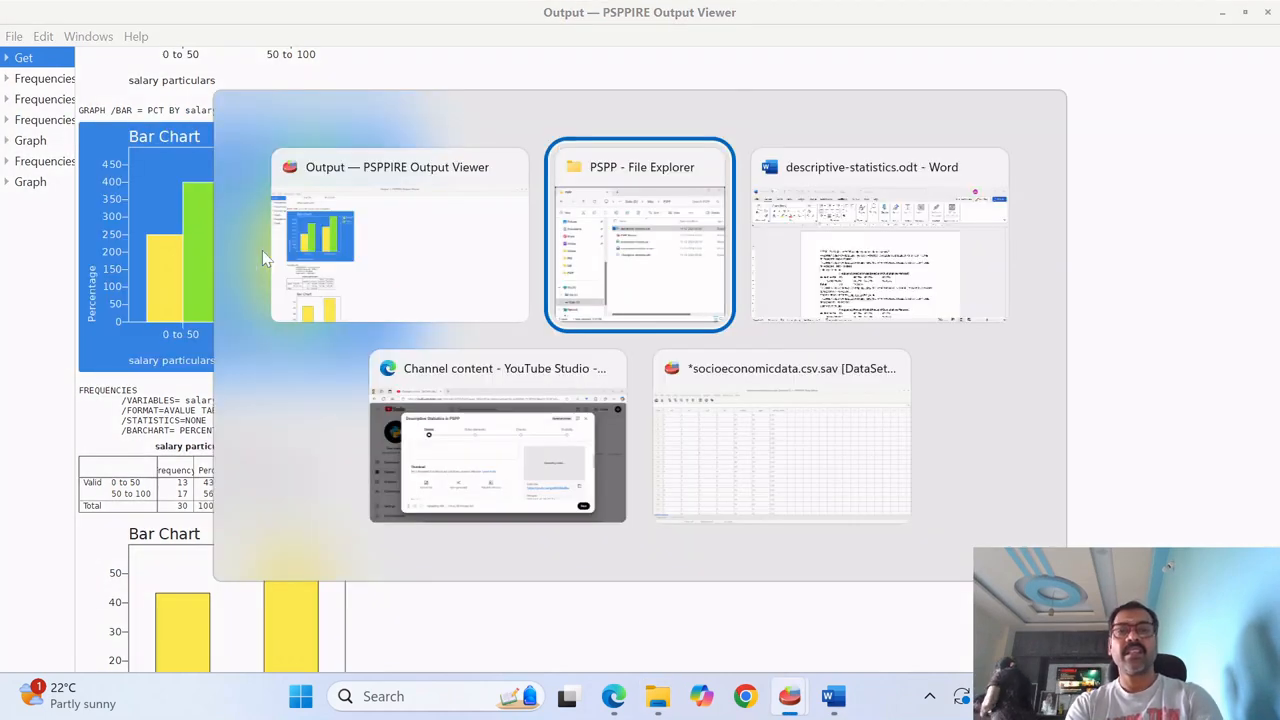
{"action": "key", "text": "alt+Tab"}
{"action": "key", "text": "ctrl+End"}
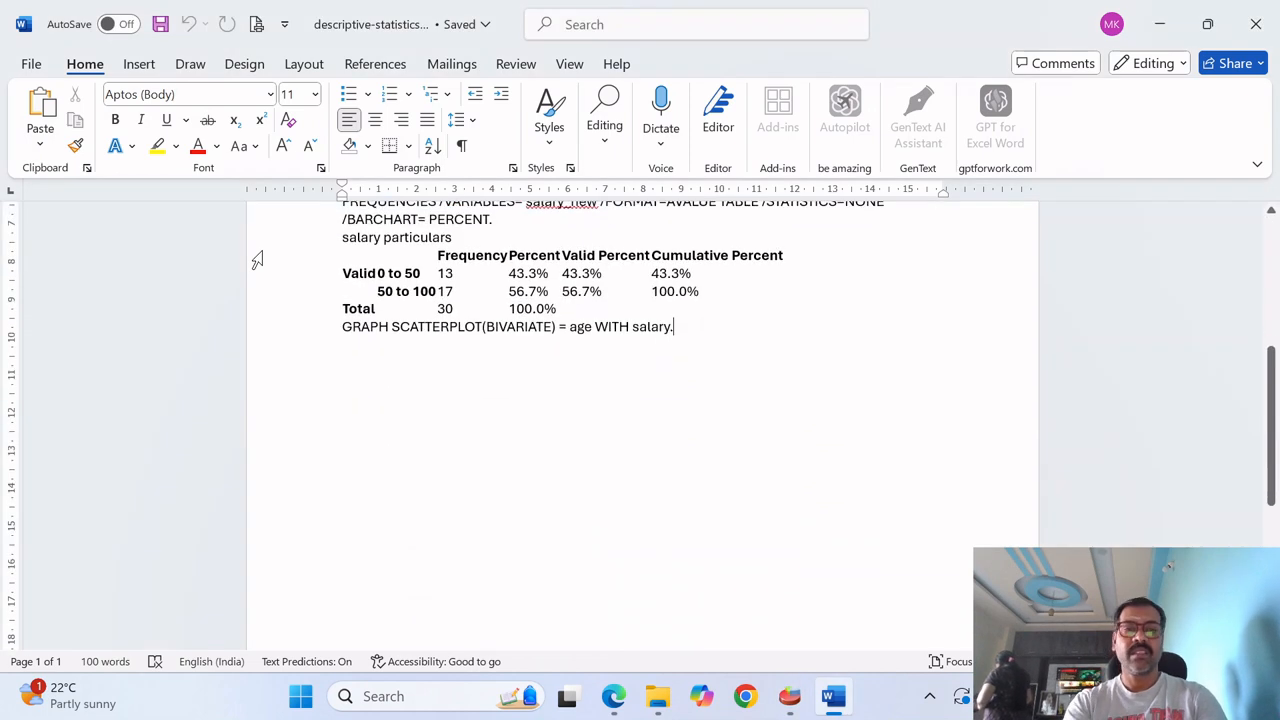
{"action": "key", "text": "Return"}
{"action": "key", "text": "ctrl+v"}
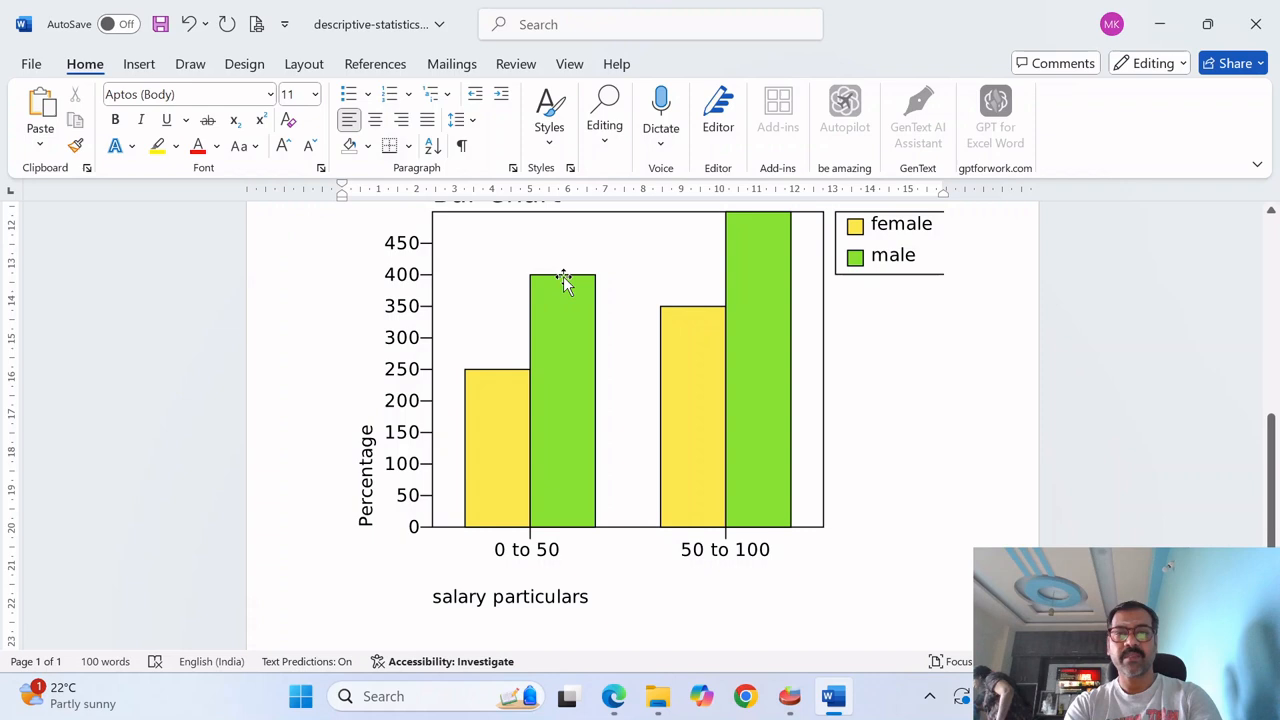
- Review the pasted bar chart and the exported text above it in the Word document
{"action": "key", "text": "alt+Tab"}
{"action": "key", "text": "alt+Tab"}
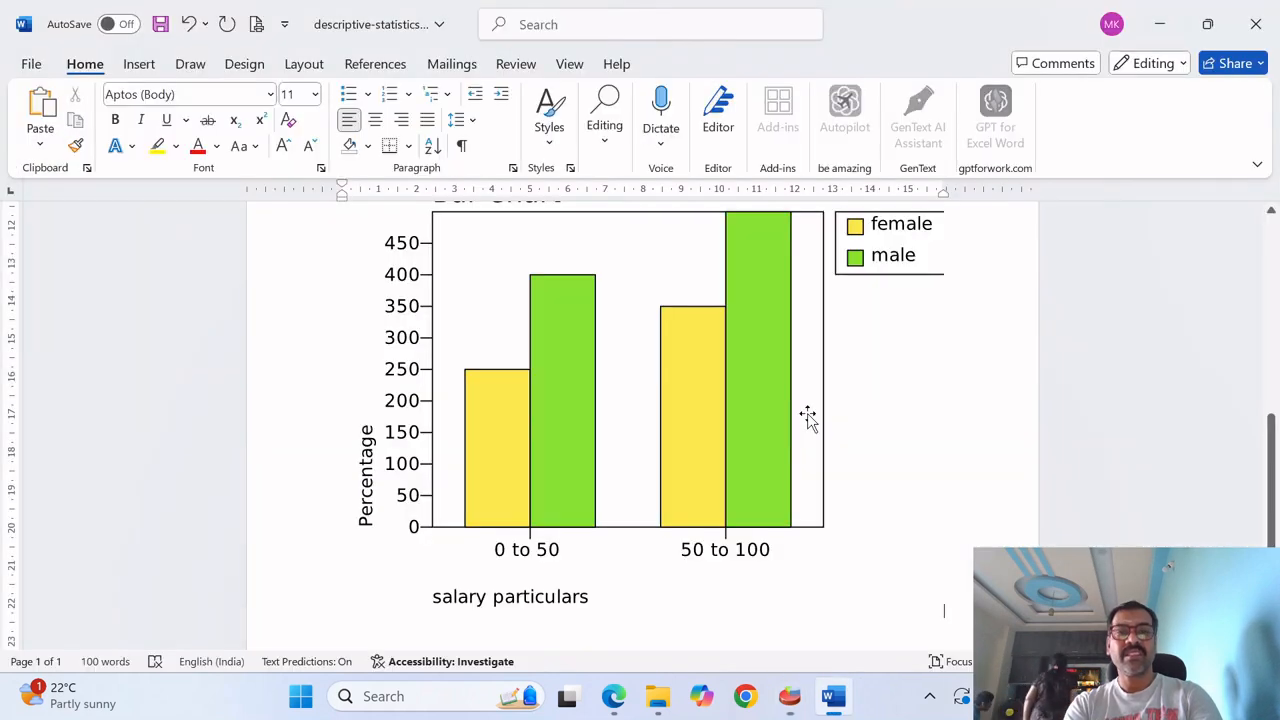
{"action": "mouse_move", "coordinate": [1270, 505]}
{"action": "left_mouse_down"}
{"action": "mouse_move", "coordinate": [1271, 340]}
{"action": "mouse_move", "coordinate": [1276, 505]}
{"action": "left_mouse_up"}
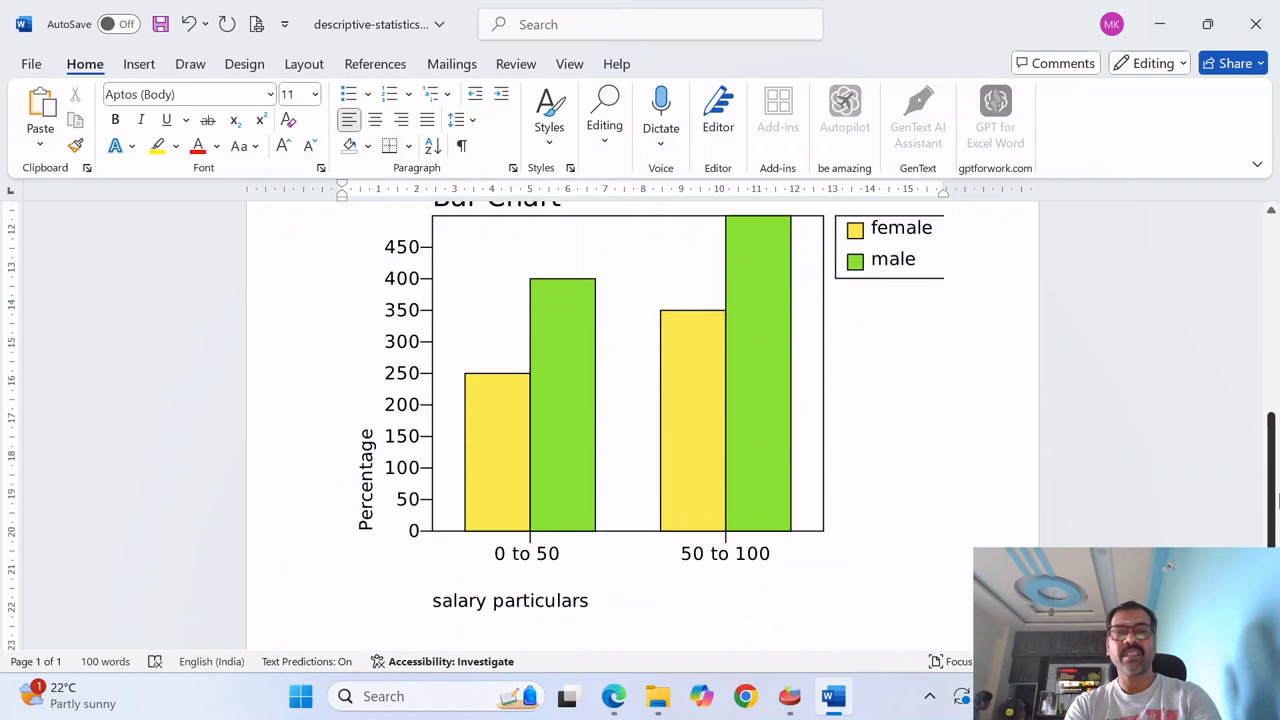
{"action": "scroll", "coordinate": [1276, 500], "scroll_direction": "up", "scroll_amount": 1}
- Return to the PSPPIRE Output Viewer and start exporting the output with PDF (*.pdf) as the file type
{"action": "key", "text": "alt+Tab"}
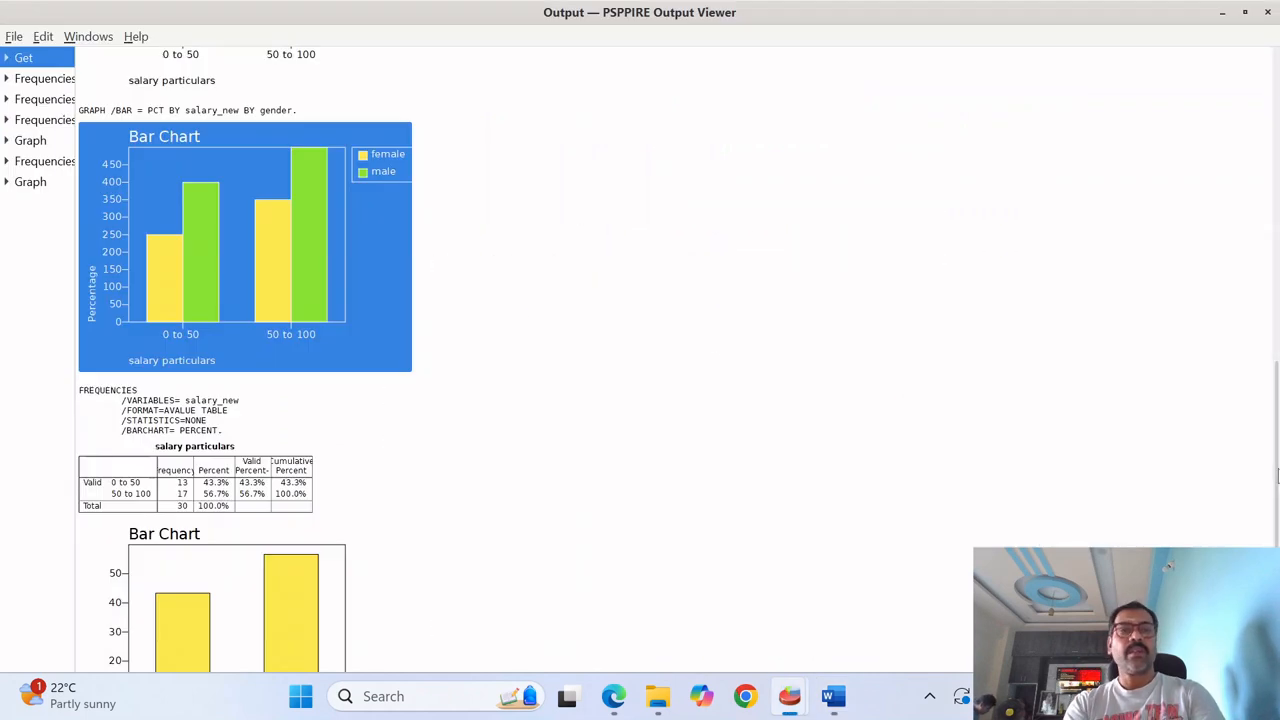
{"action": "left_click", "coordinate": [14, 36]}
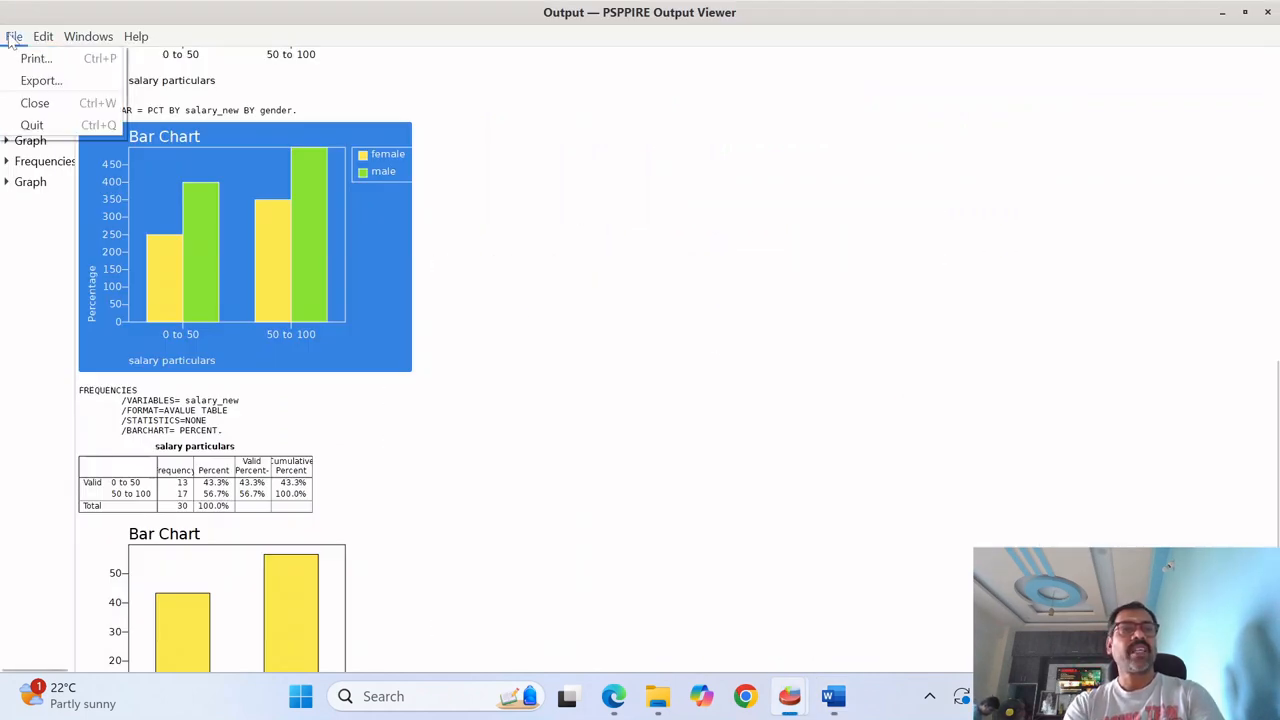
{"action": "left_click", "coordinate": [35, 84]}
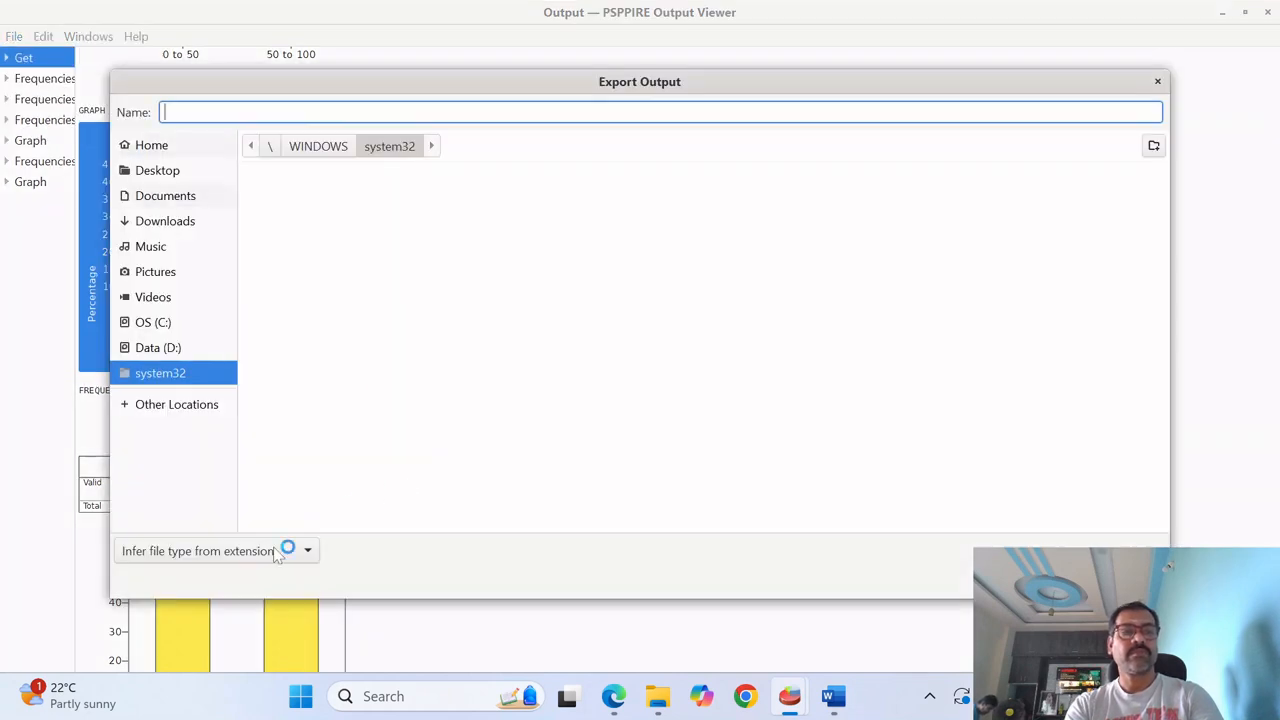
{"action": "left_click", "coordinate": [282, 550]}
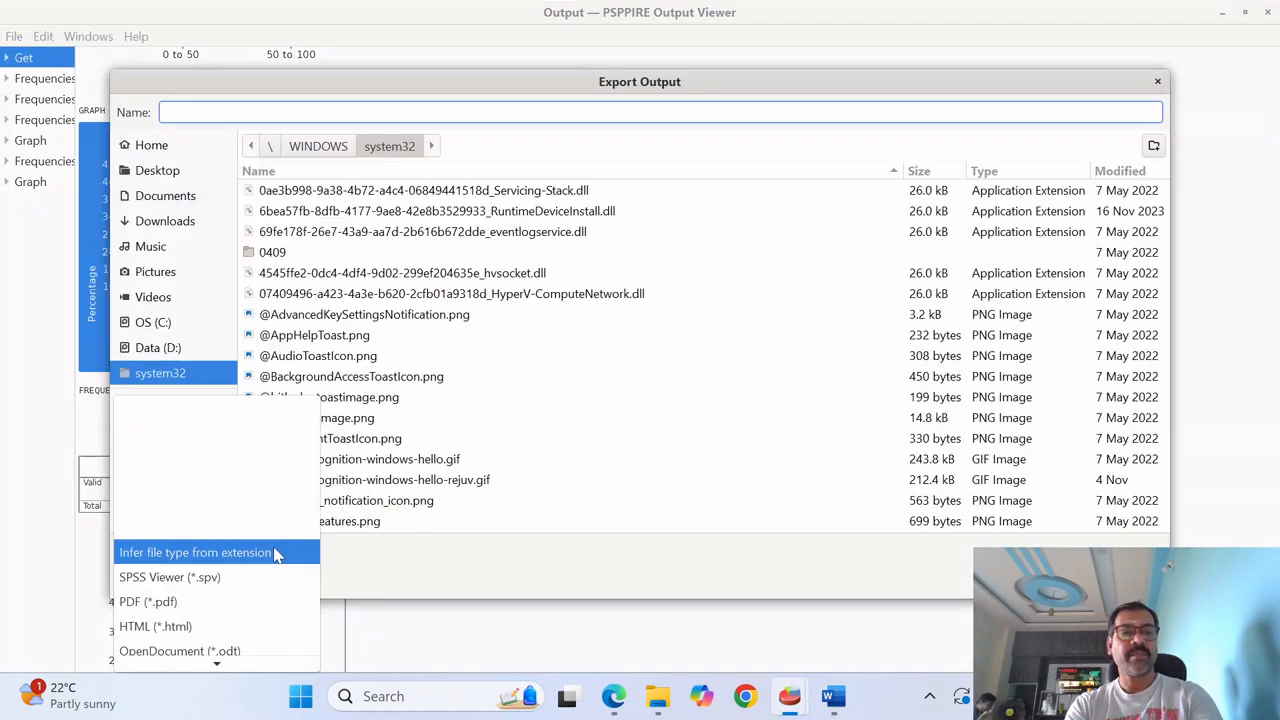
{"action": "left_click", "coordinate": [240, 612]}
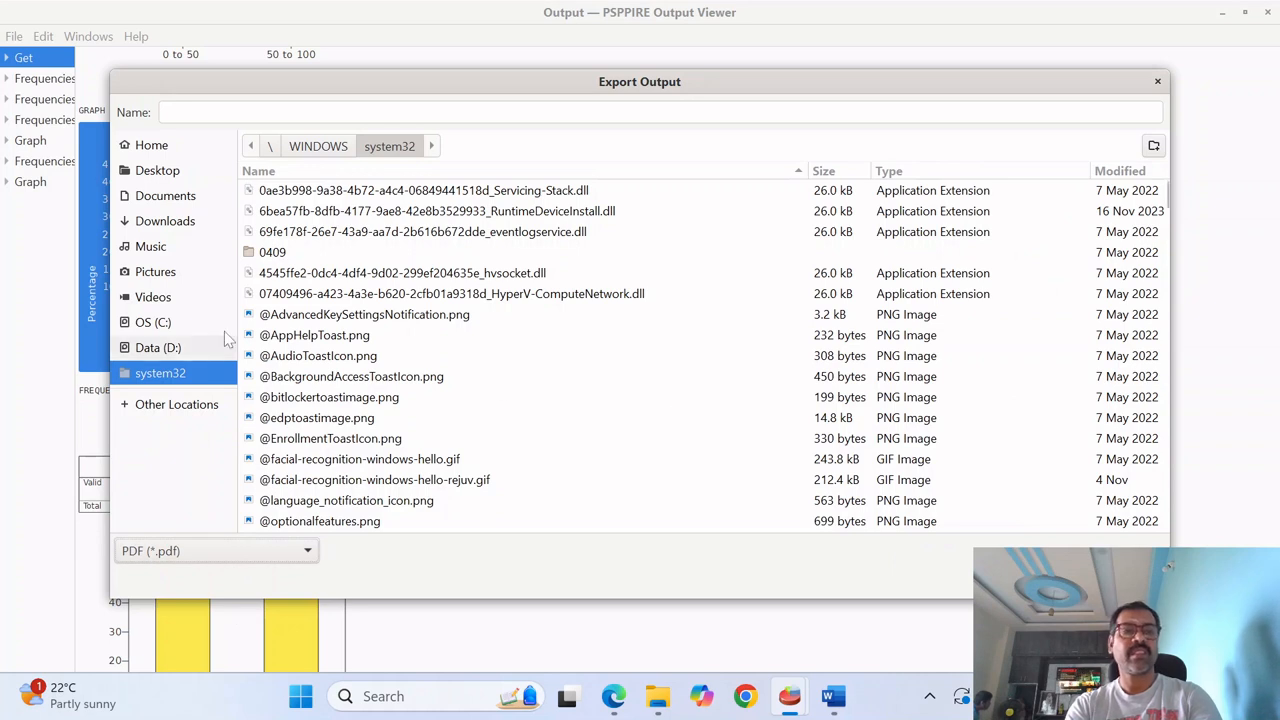
- Set the PDF export location to the PSPP folder inside Misc on the Data (D:) drive
{"action": "left_click", "coordinate": [190, 348]}
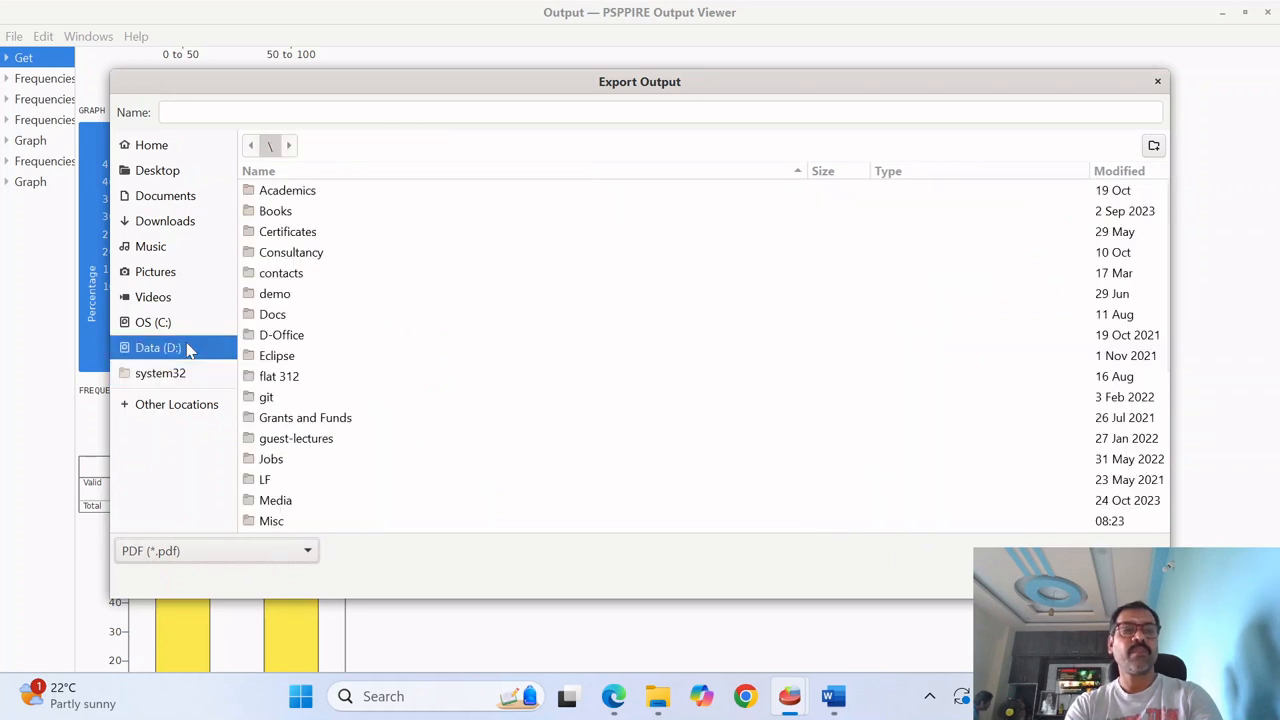
{"action": "left_click", "coordinate": [350, 345]}
{"action": "type", "text": "m"}
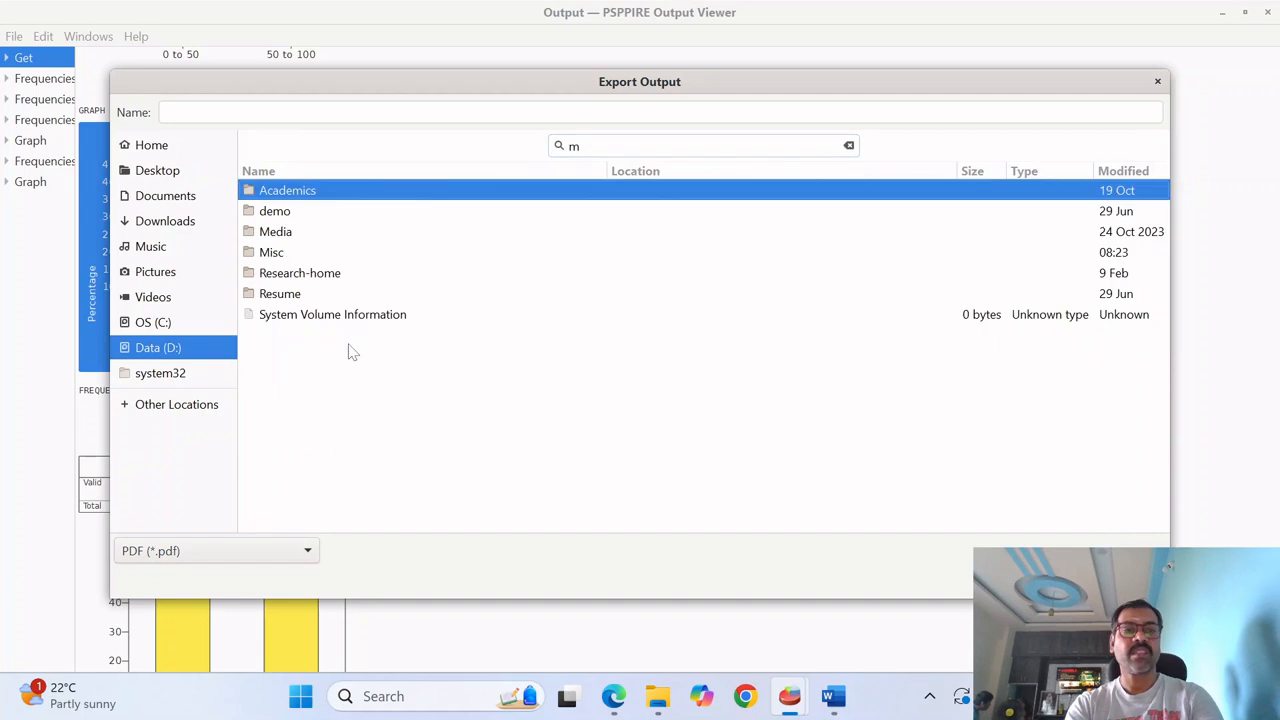
{"action": "double_click", "coordinate": [287, 253]}
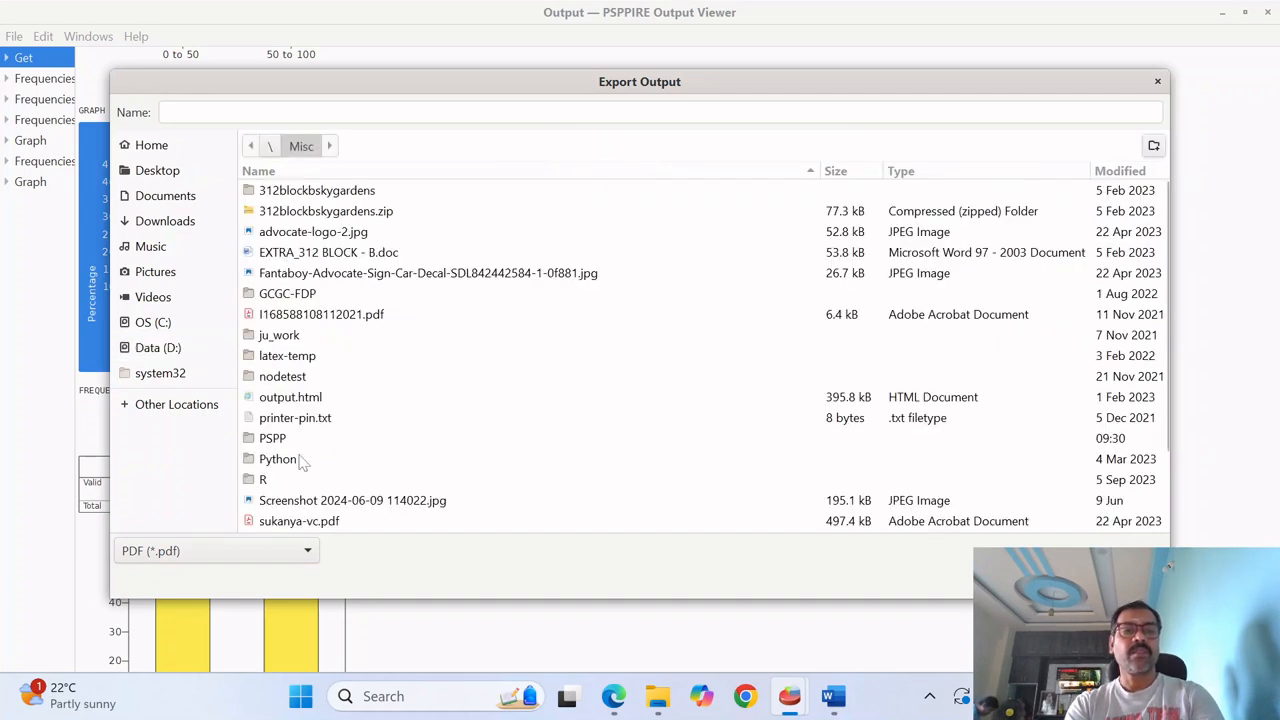
{"action": "double_click", "coordinate": [293, 441]}
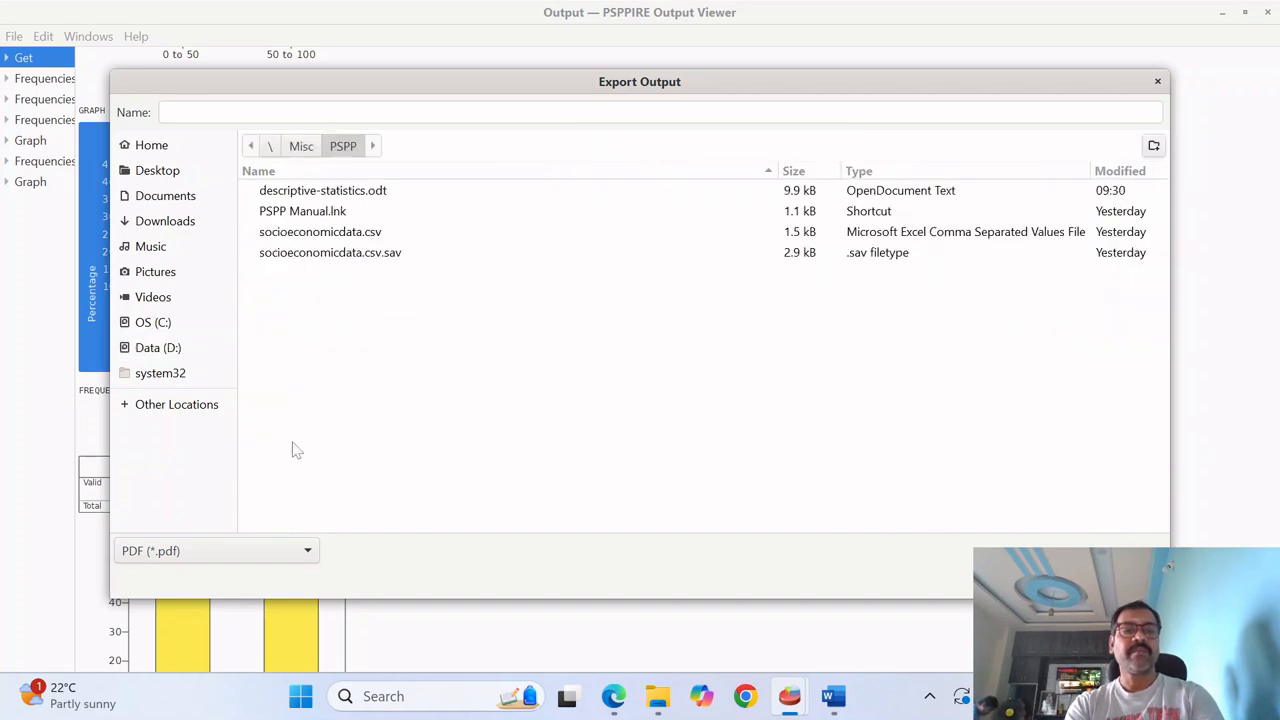
- Name the PDF file desc_stat and export the output
{"action": "left_click", "coordinate": [343, 116]}
{"action": "type", "text": "se"}
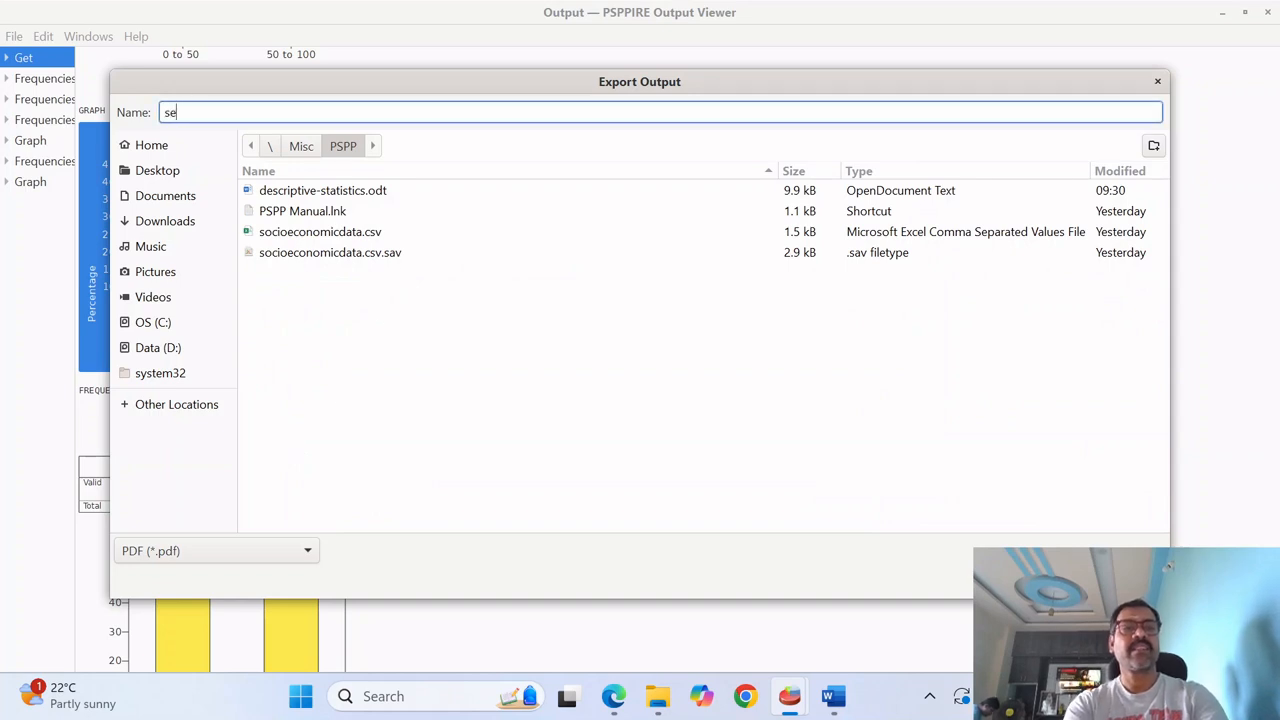
{"action": "key", "text": "BackSpace"}
{"action": "key", "text": "BackSpace"}
{"action": "type", "text": "desc_stat"}
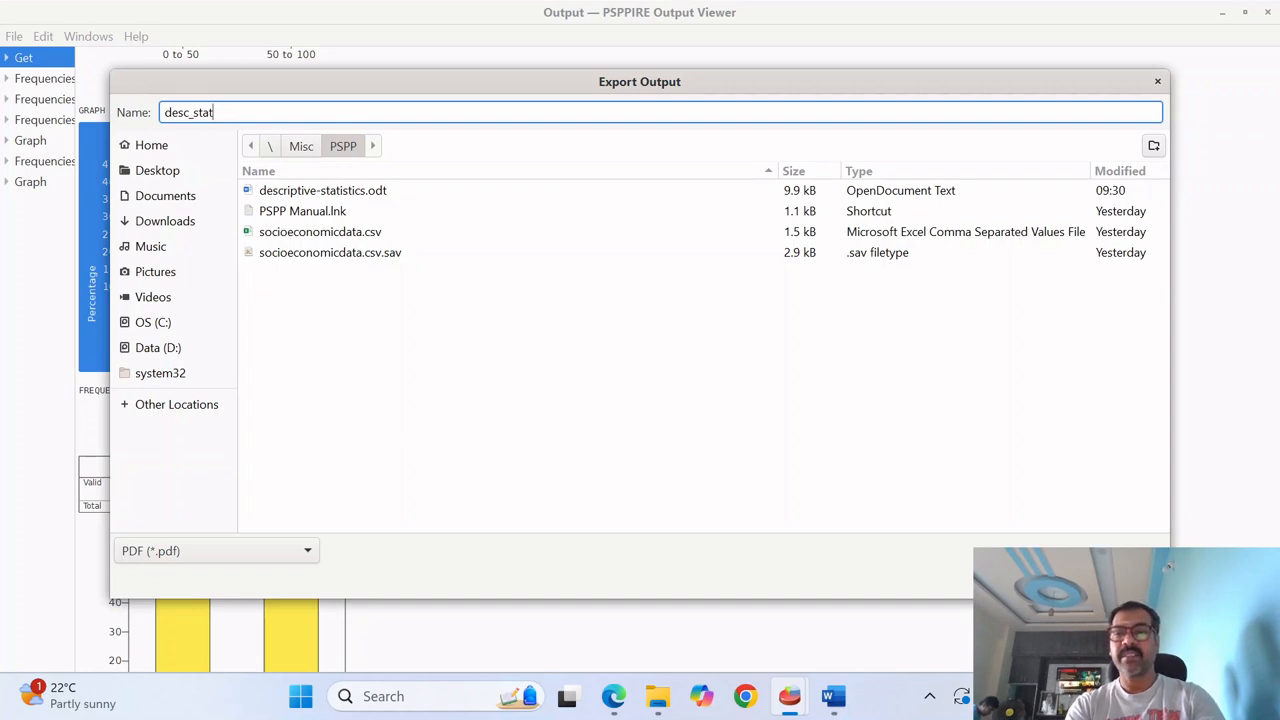
{"action": "key", "text": "Return"}
- Open desc_stat.pdf from the PSPP folder in File Explorer and examine its tables and charts
{"action": "key", "text": "alt+Tab"}
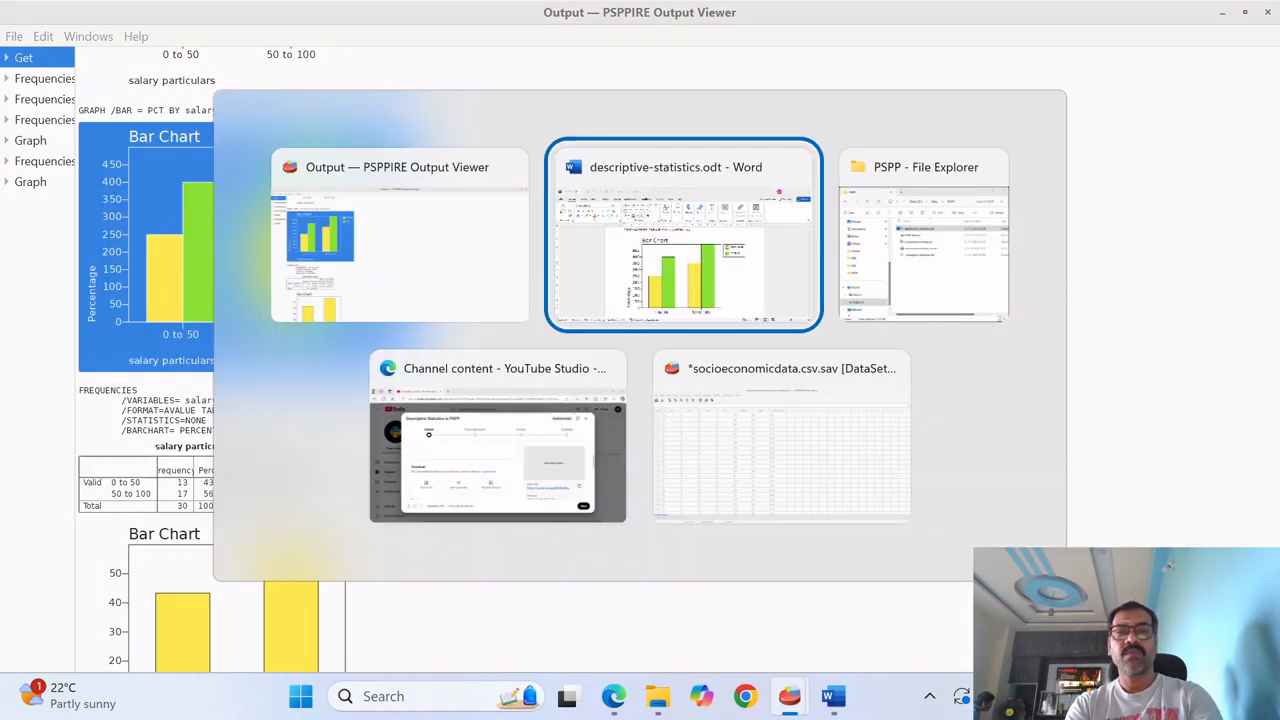
{"action": "key", "text": "alt+Tab"}
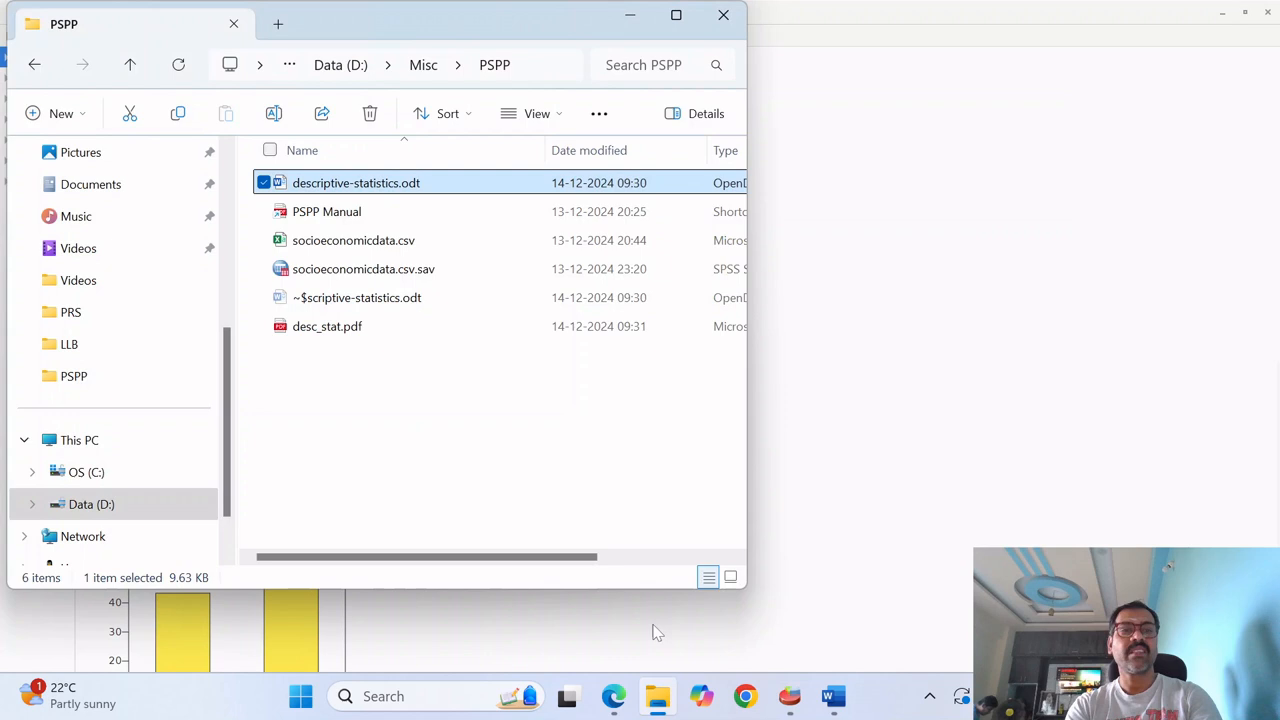
{"action": "double_click", "coordinate": [349, 326]}
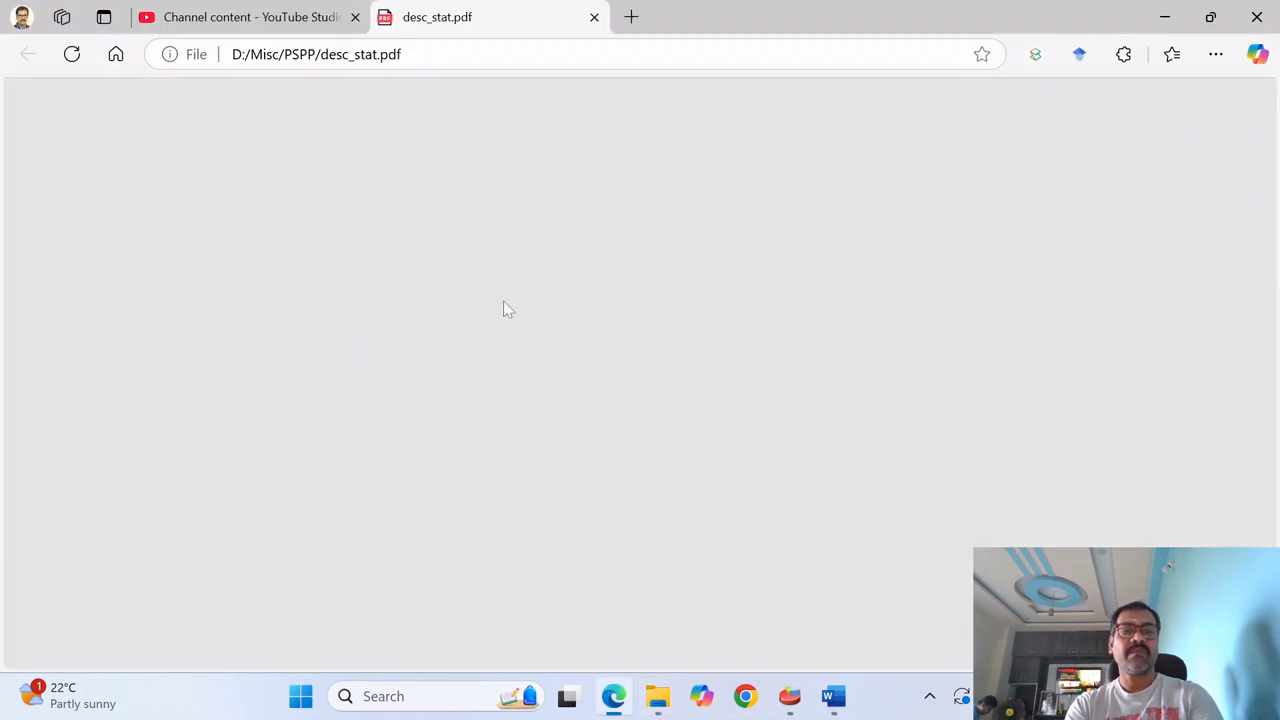
{"action": "scroll", "coordinate": [637, 321], "scroll_direction": "down", "scroll_amount": 20}
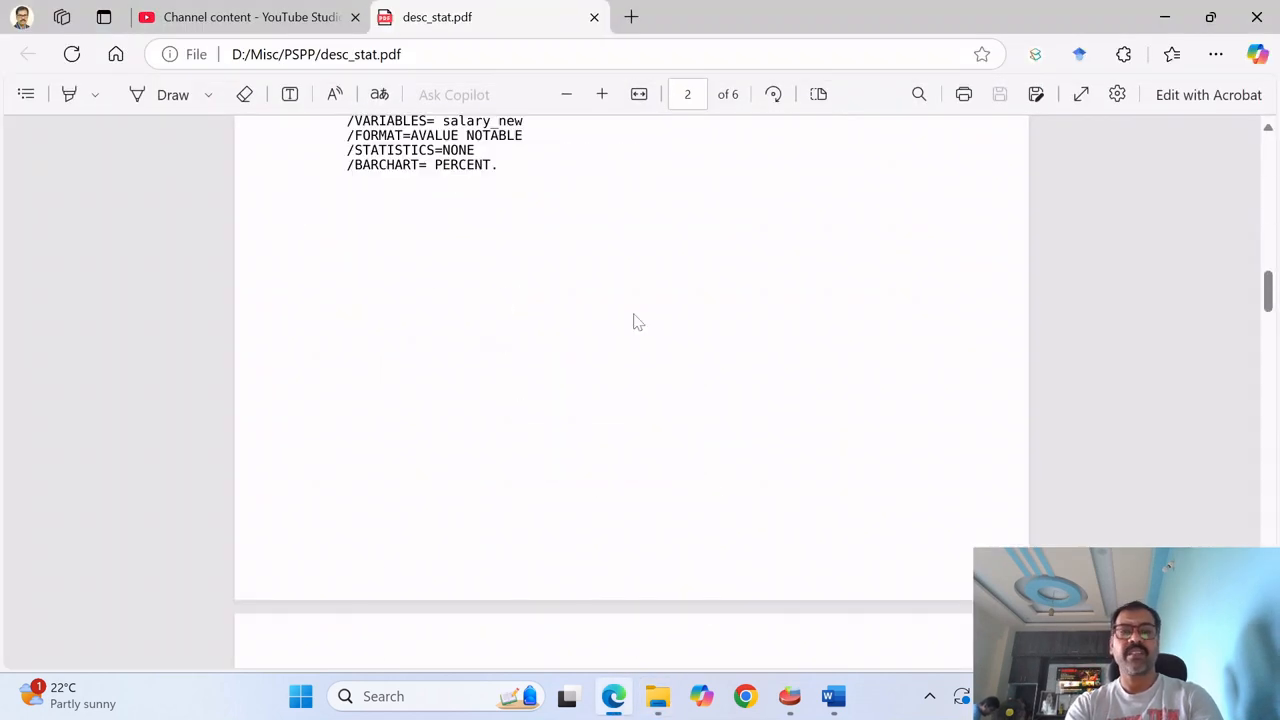
{"action": "scroll", "coordinate": [637, 322], "scroll_direction": "down", "scroll_amount": 5}
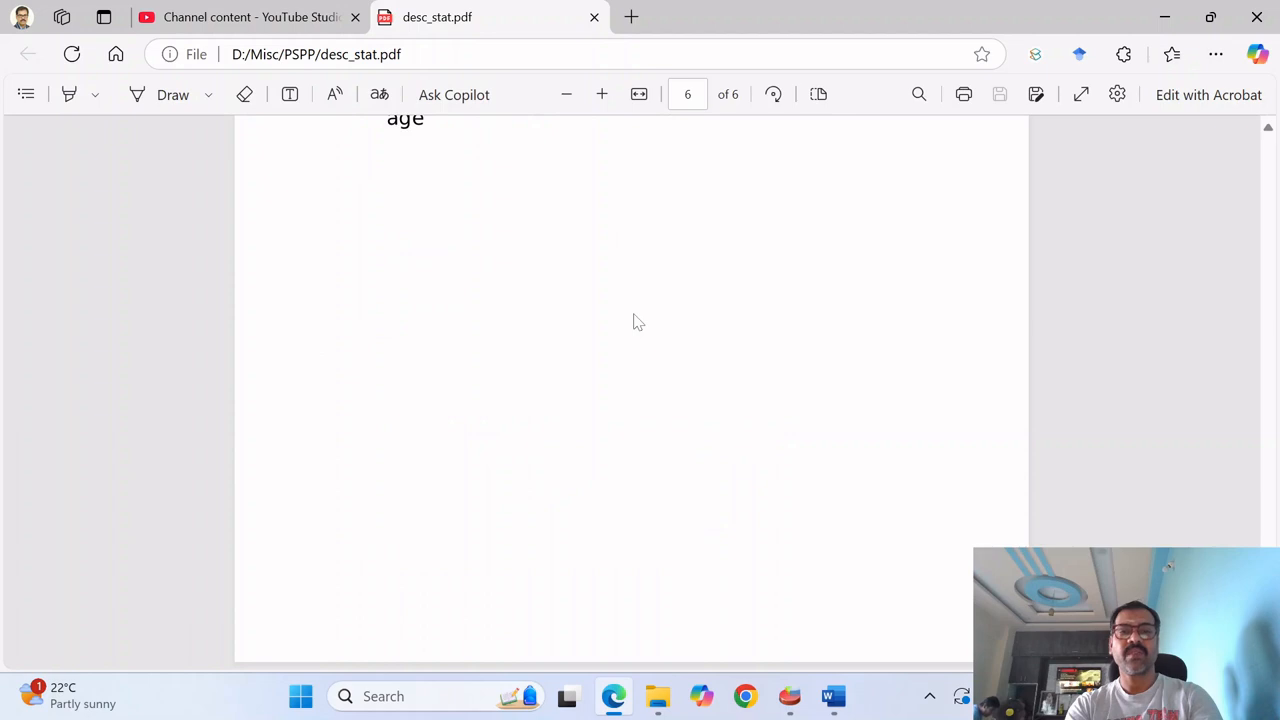
{"action": "scroll", "coordinate": [637, 322], "scroll_direction": "up", "scroll_amount": 15}
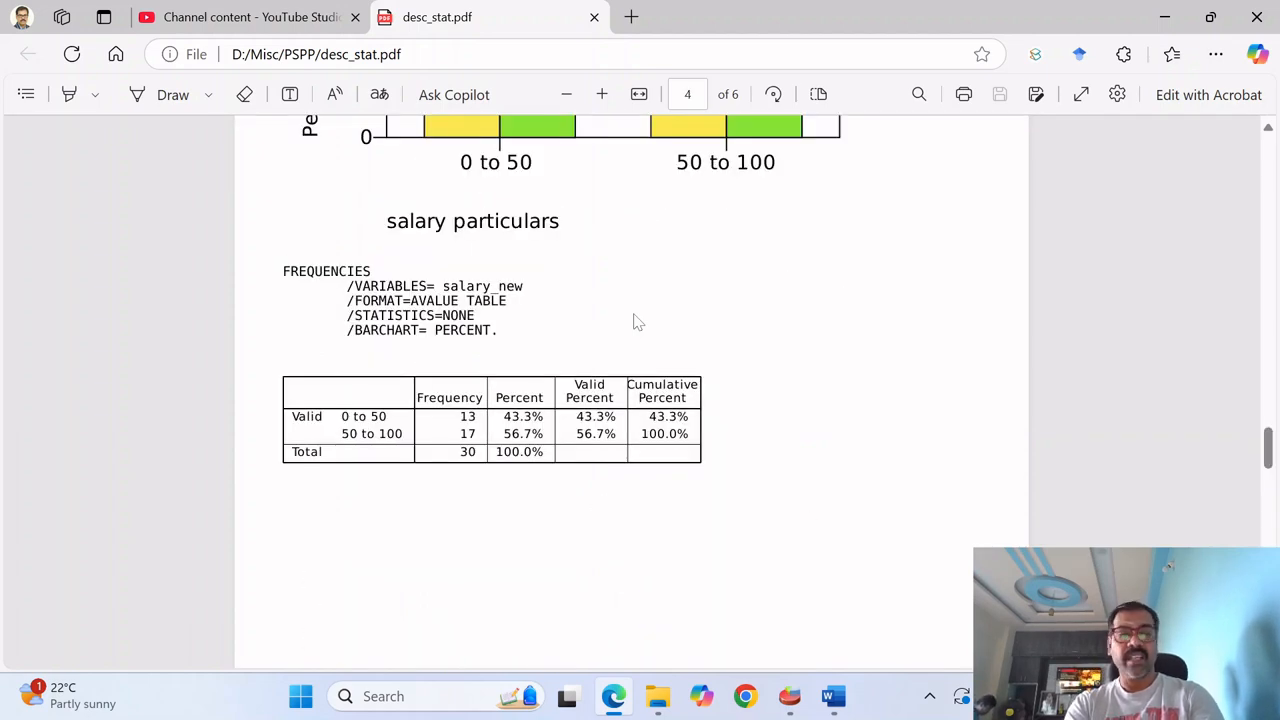
{"action": "scroll", "coordinate": [637, 322], "scroll_direction": "up", "scroll_amount": 5}
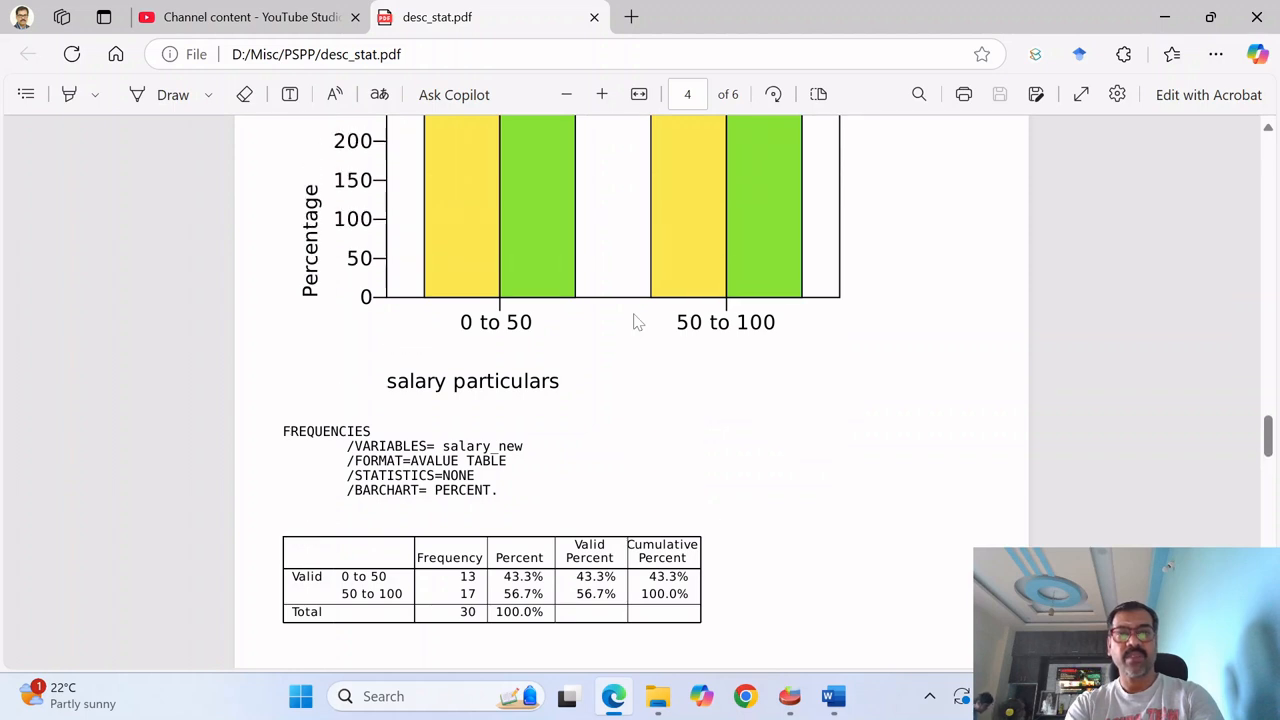